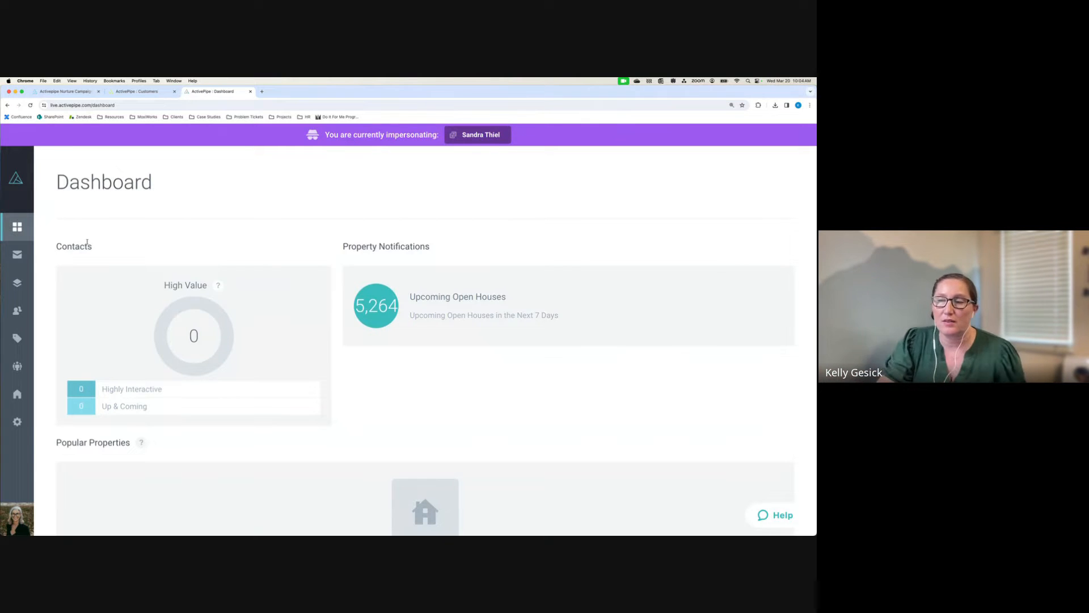
Look over the dashboard's contacts, property notifications, popular properties and views in the last 30 days
{"action": "scroll", "coordinate": [312, 303], "scroll_direction": "right", "scroll_amount": 3}
{"action": "scroll", "coordinate": [312, 302], "scroll_direction": "left", "scroll_amount": 3}
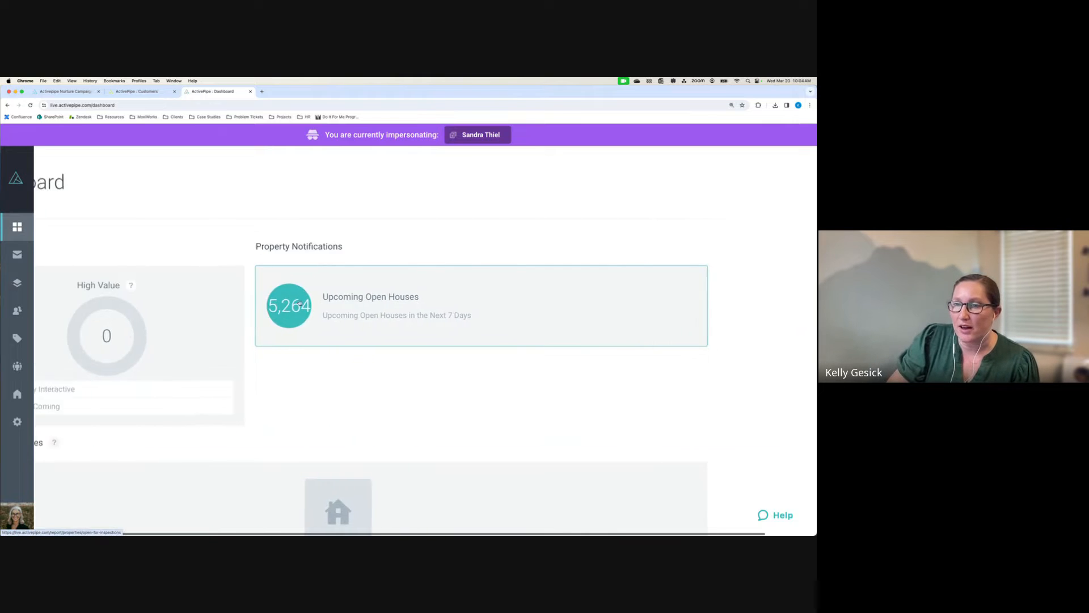
{"action": "scroll", "coordinate": [153, 400], "scroll_direction": "down", "scroll_amount": 5}
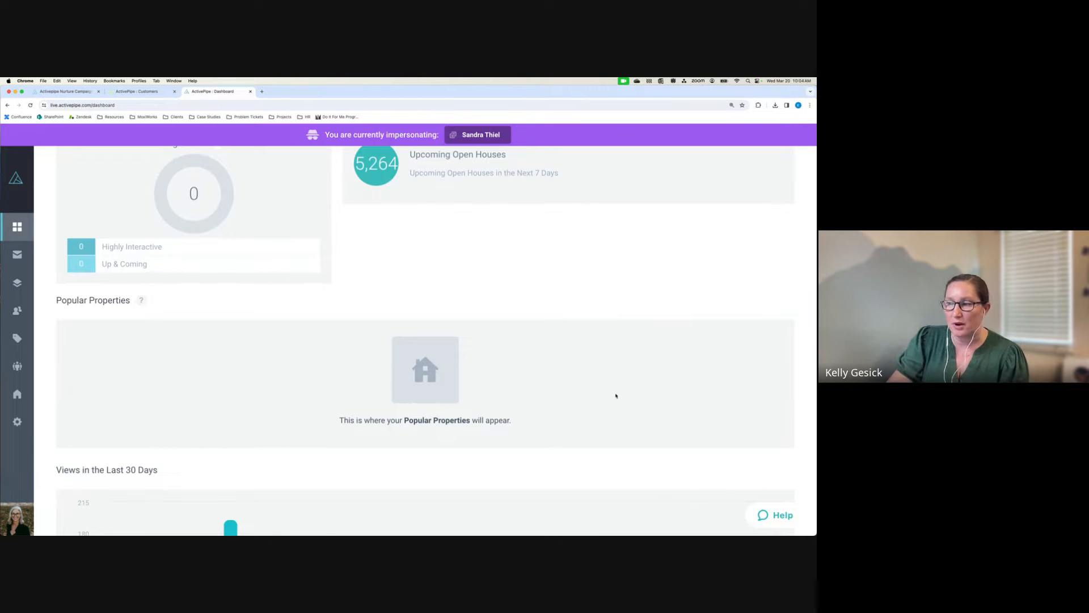
{"action": "scroll", "coordinate": [616, 395], "scroll_direction": "down", "scroll_amount": 3}
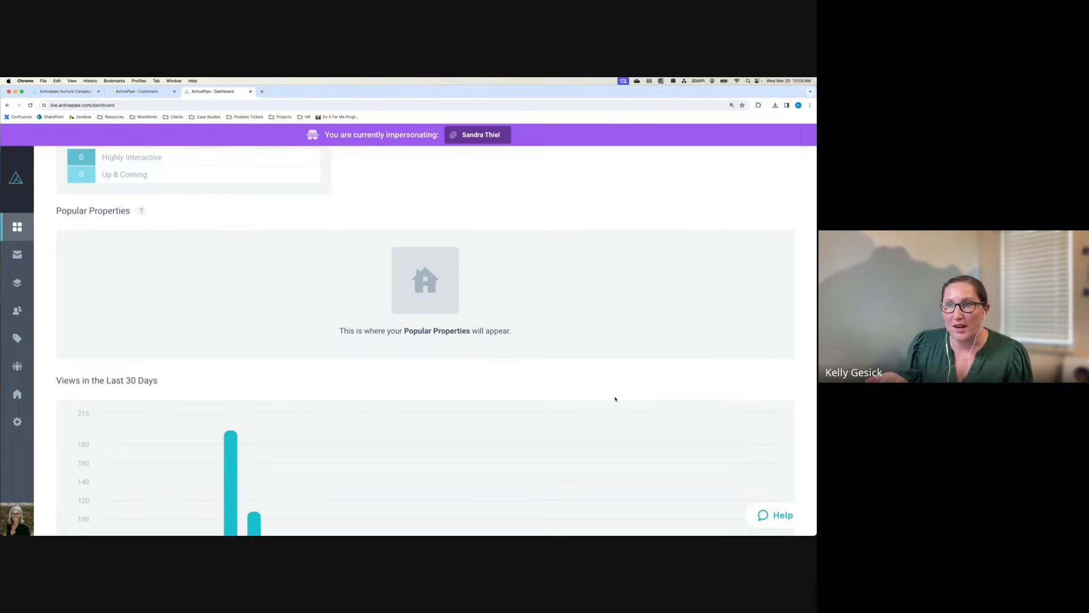
{"action": "scroll", "coordinate": [615, 399], "scroll_direction": "down", "scroll_amount": 1}
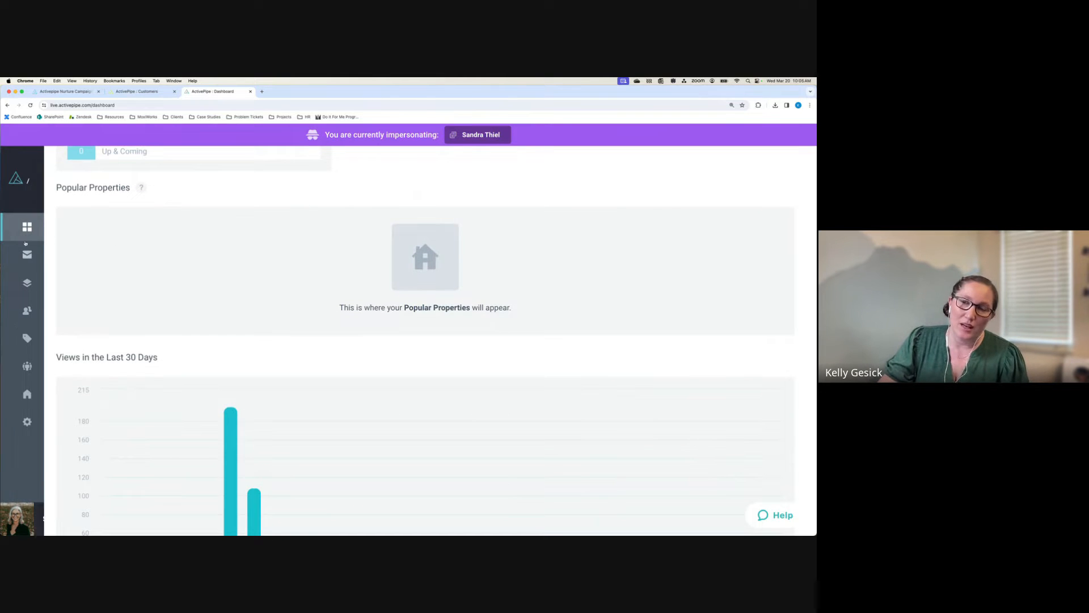
Look through the Emails, Campaigns, Contacts and Tags sections of the account
{"action": "mouse_move", "coordinate": [26, 241]}
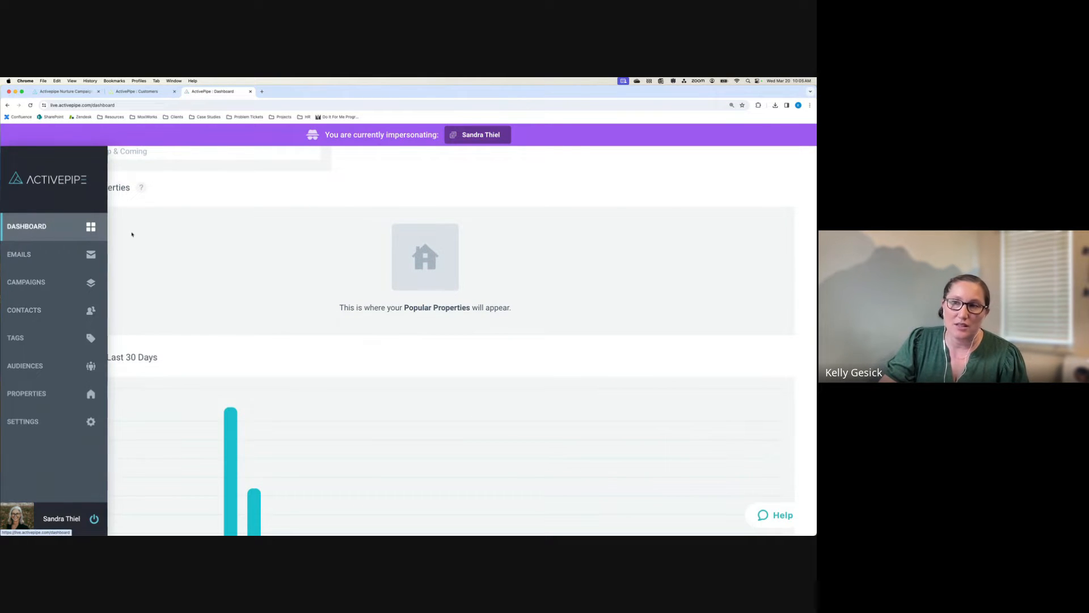
{"action": "left_click", "coordinate": [30, 256]}
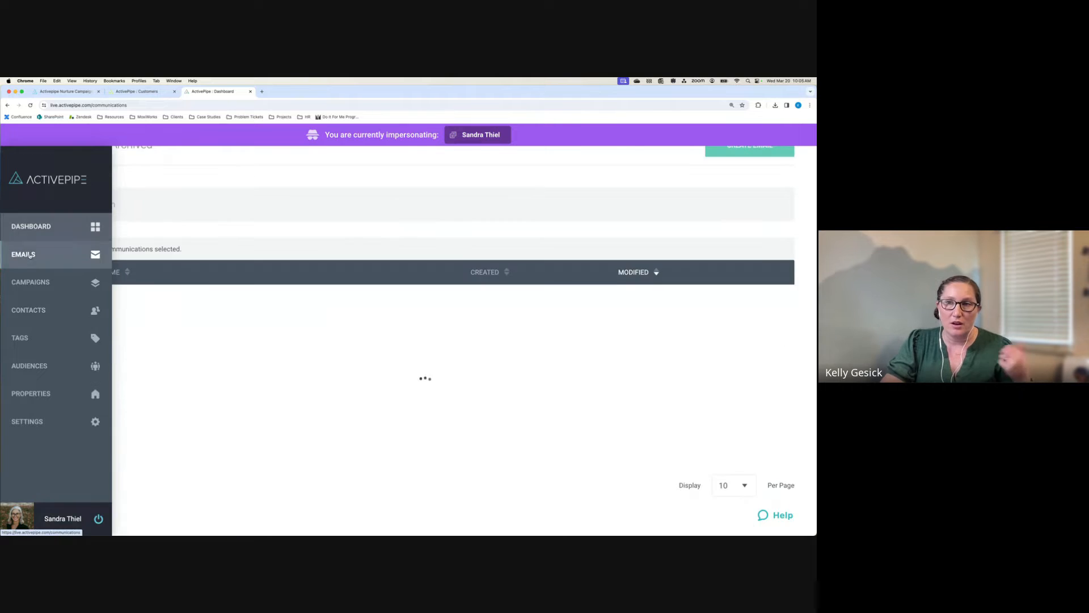
{"action": "left_click", "coordinate": [40, 284]}
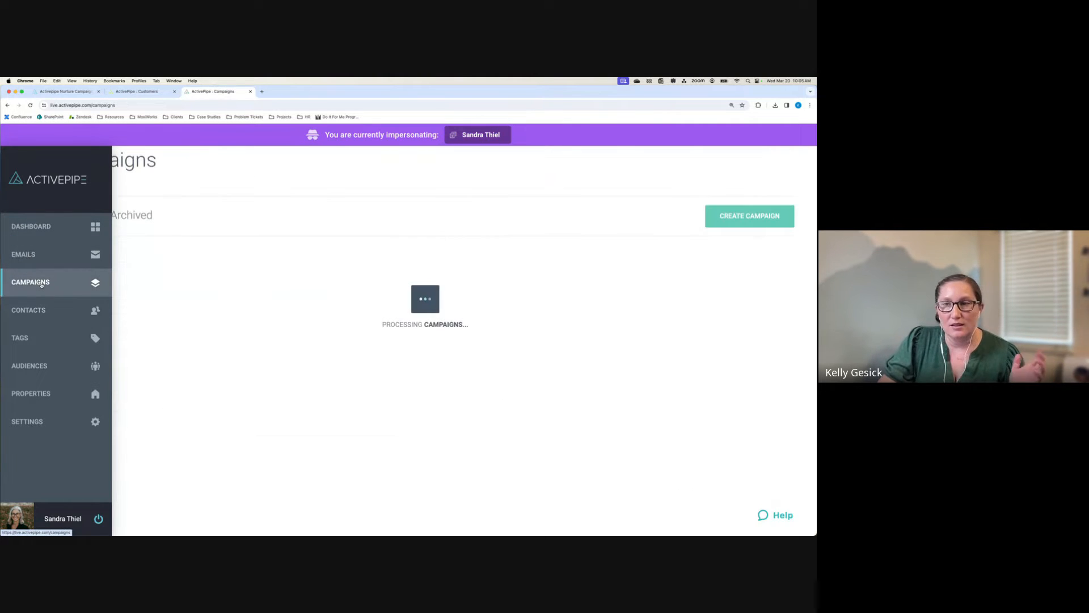
{"action": "left_click", "coordinate": [39, 311]}
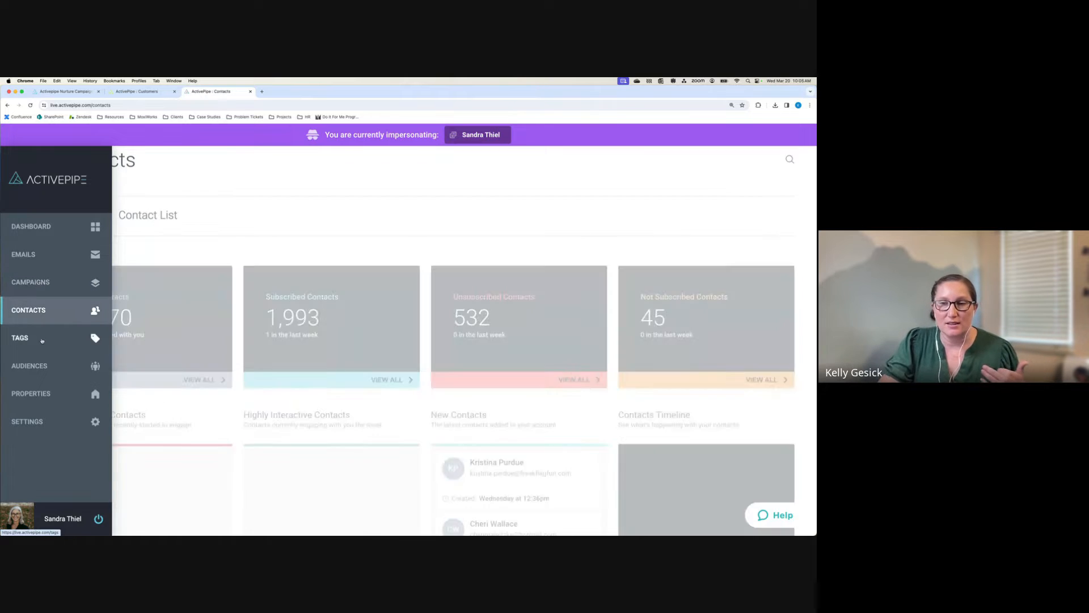
{"action": "left_click", "coordinate": [42, 339]}
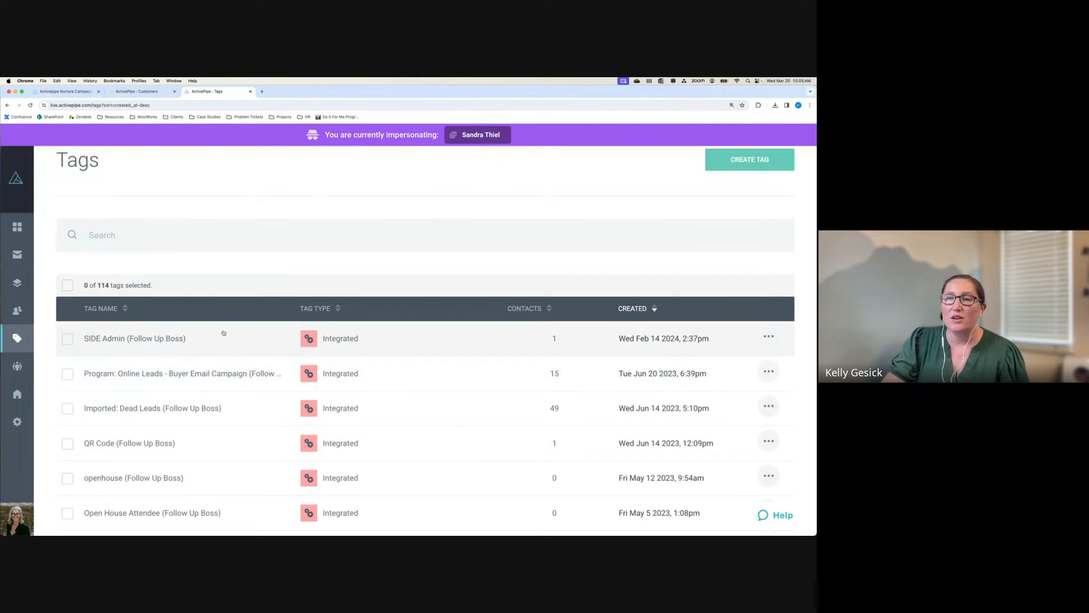
Start creating a new email from the Canvas template of the Milieu Homes theme
{"action": "left_click", "coordinate": [19, 254]}
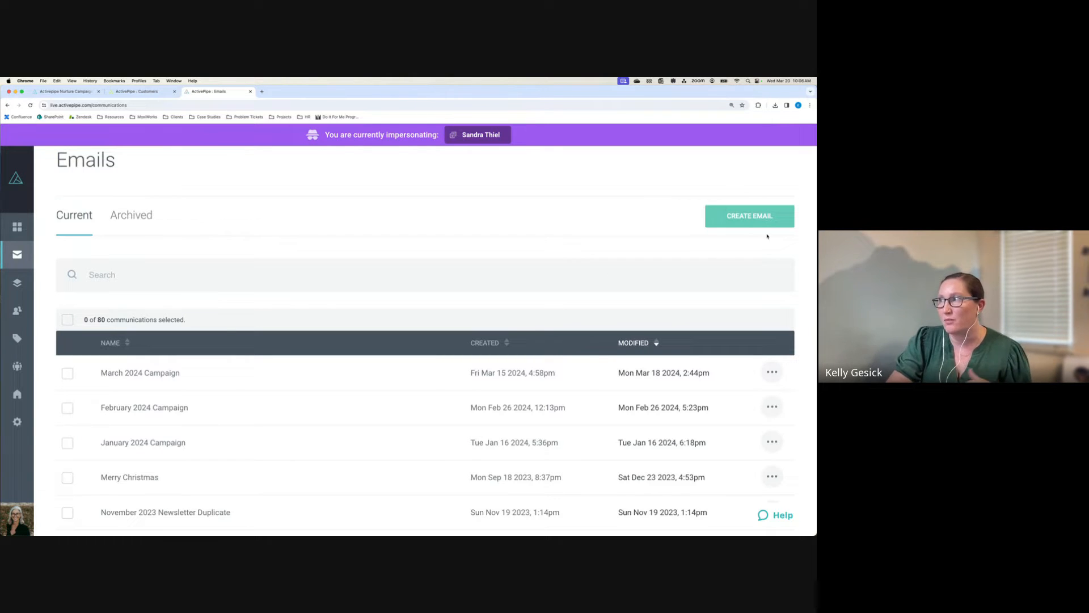
{"action": "left_click", "coordinate": [739, 221]}
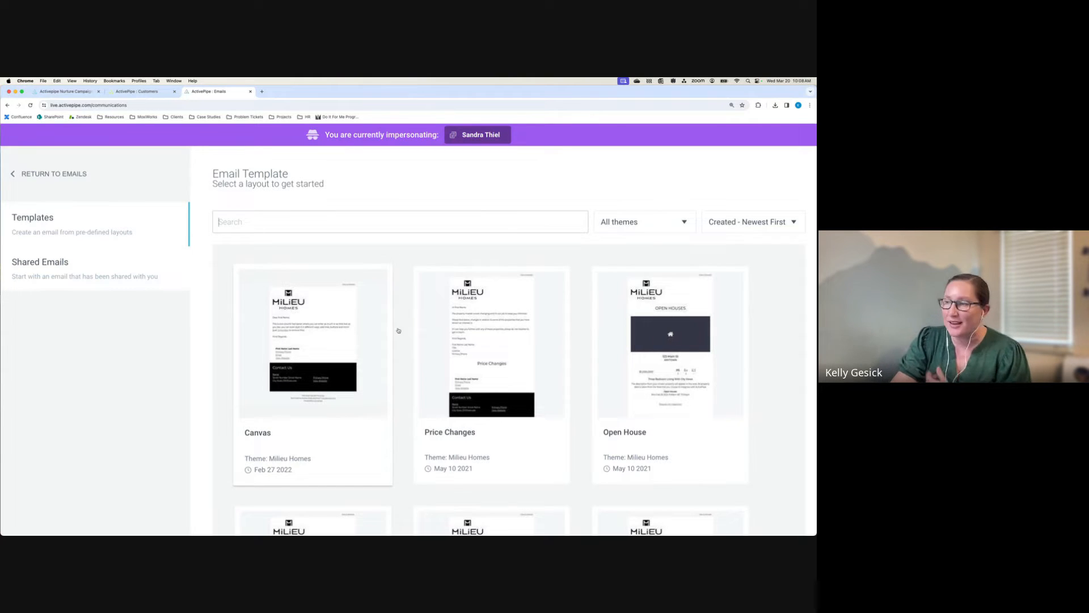
{"action": "scroll", "coordinate": [448, 332], "scroll_direction": "down", "scroll_amount": 3}
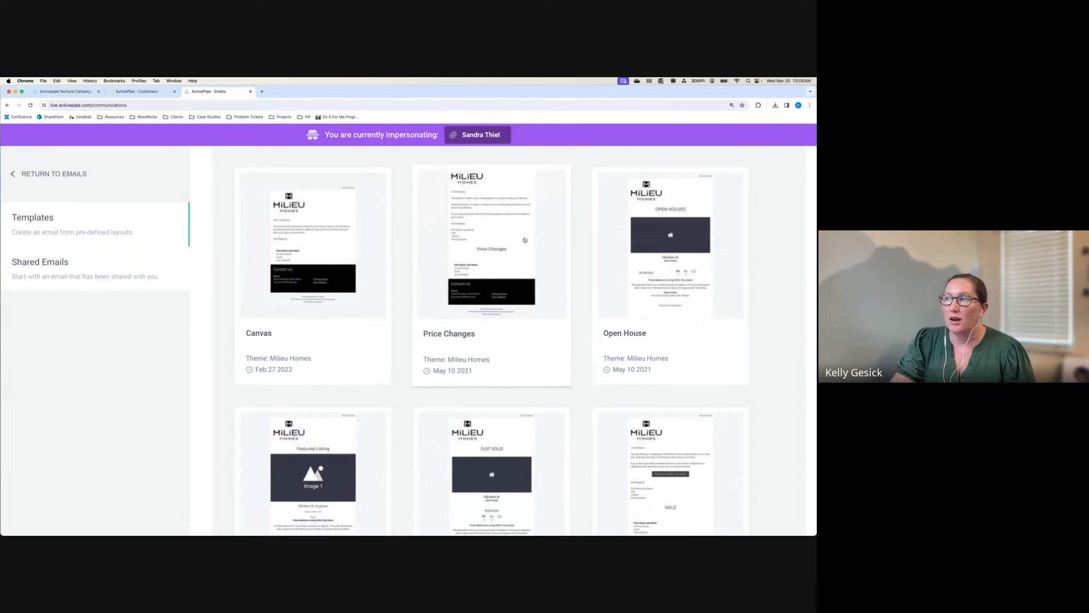
{"action": "scroll", "coordinate": [650, 265], "scroll_direction": "down", "scroll_amount": 1}
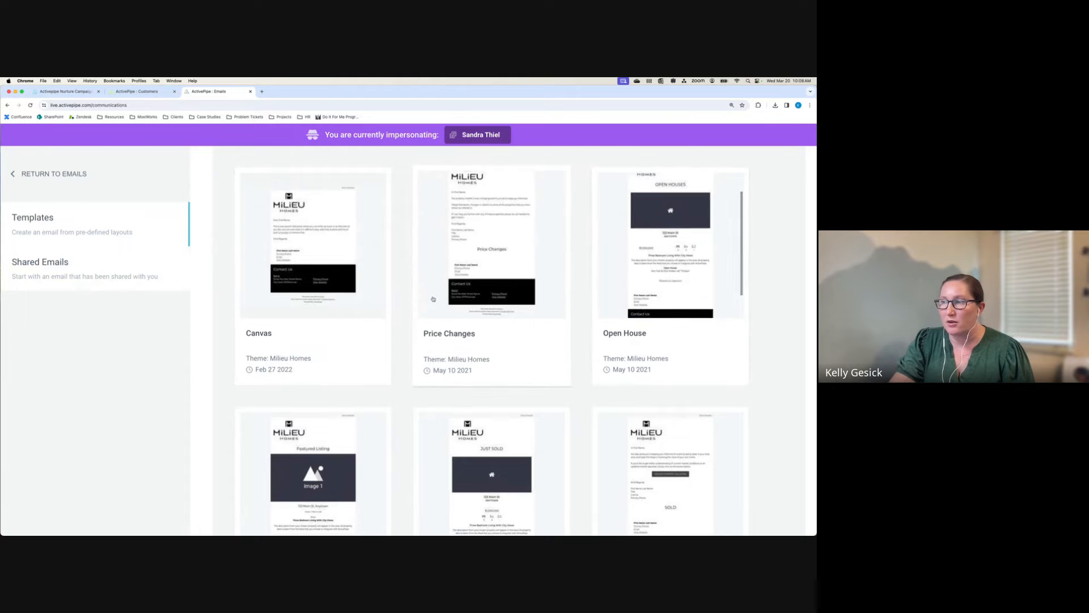
{"action": "scroll", "coordinate": [348, 316], "scroll_direction": "down", "scroll_amount": 3}
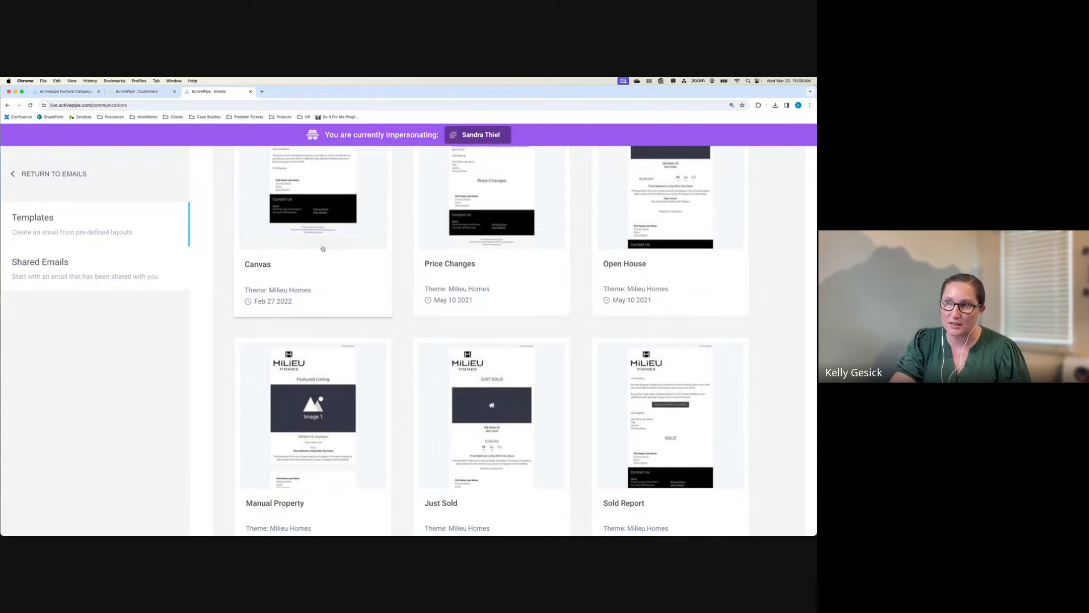
{"action": "left_click", "coordinate": [306, 195]}
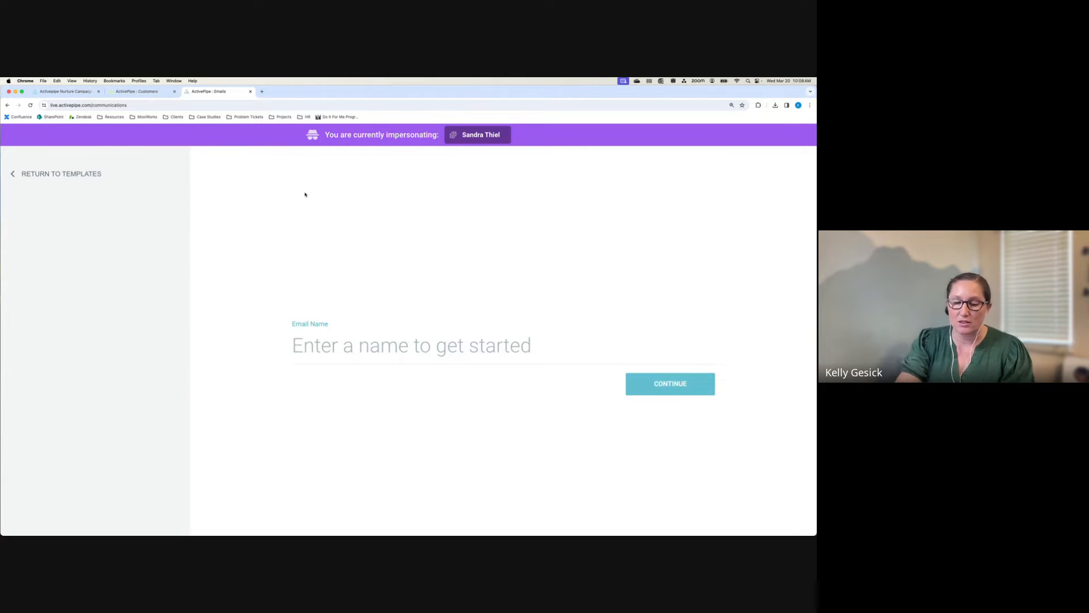
Name the new email "Example Email" and continue to its editor
{"action": "type", "text": "E"}
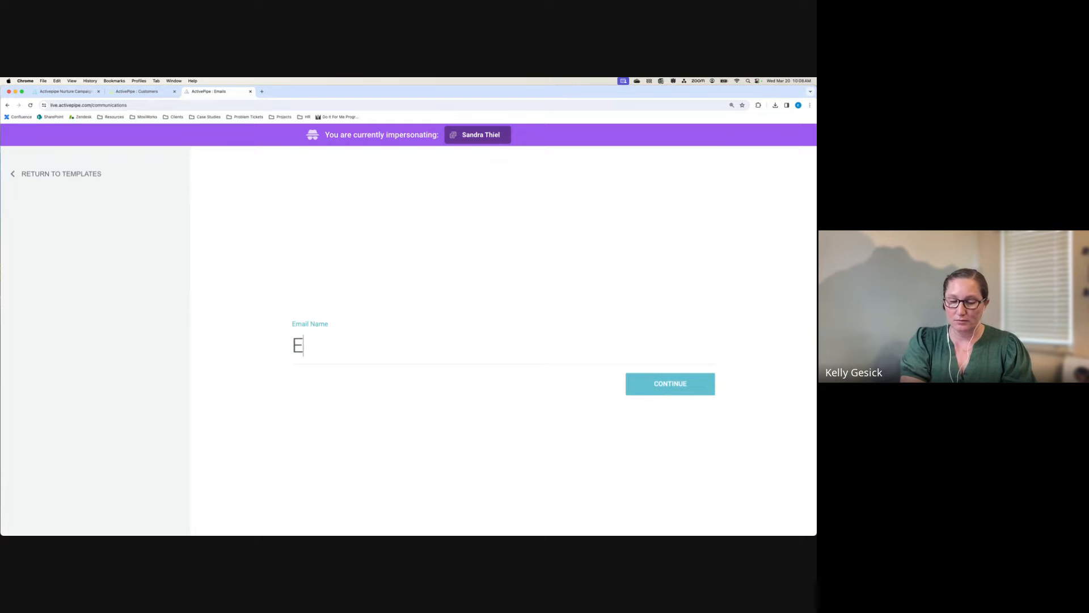
{"action": "type", "text": "xample Ema"}
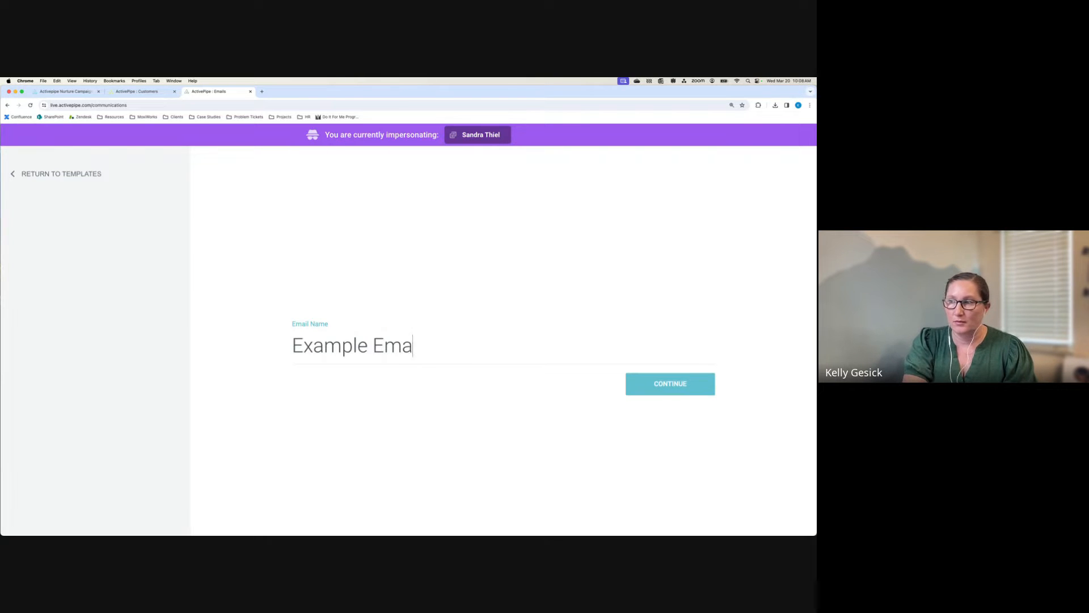
{"action": "type", "text": "il"}
{"action": "left_click", "coordinate": [673, 378]}
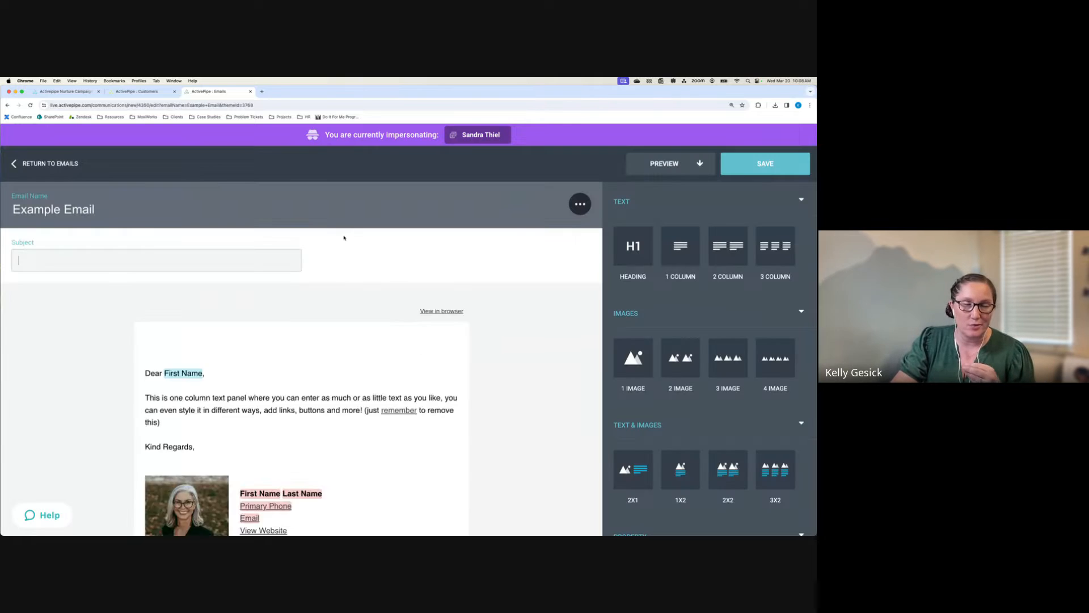
Examine the text, image, property, page element and media blocks available for building the email
{"action": "scroll", "coordinate": [349, 239], "scroll_direction": "down", "scroll_amount": 1}
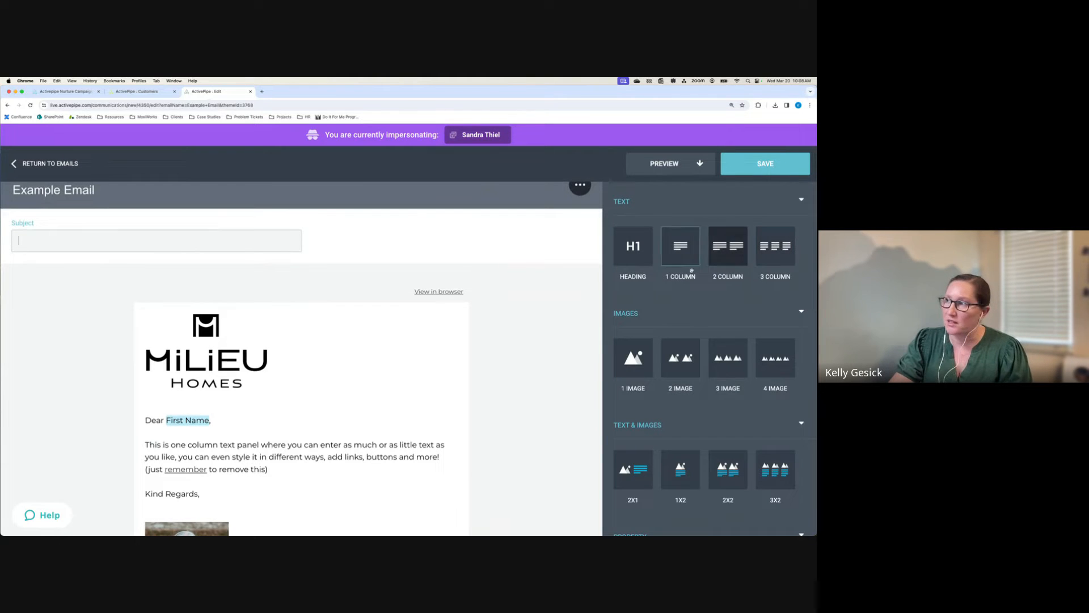
{"action": "scroll", "coordinate": [776, 293], "scroll_direction": "down", "scroll_amount": 2}
{"action": "scroll", "coordinate": [777, 293], "scroll_direction": "down", "scroll_amount": 5}
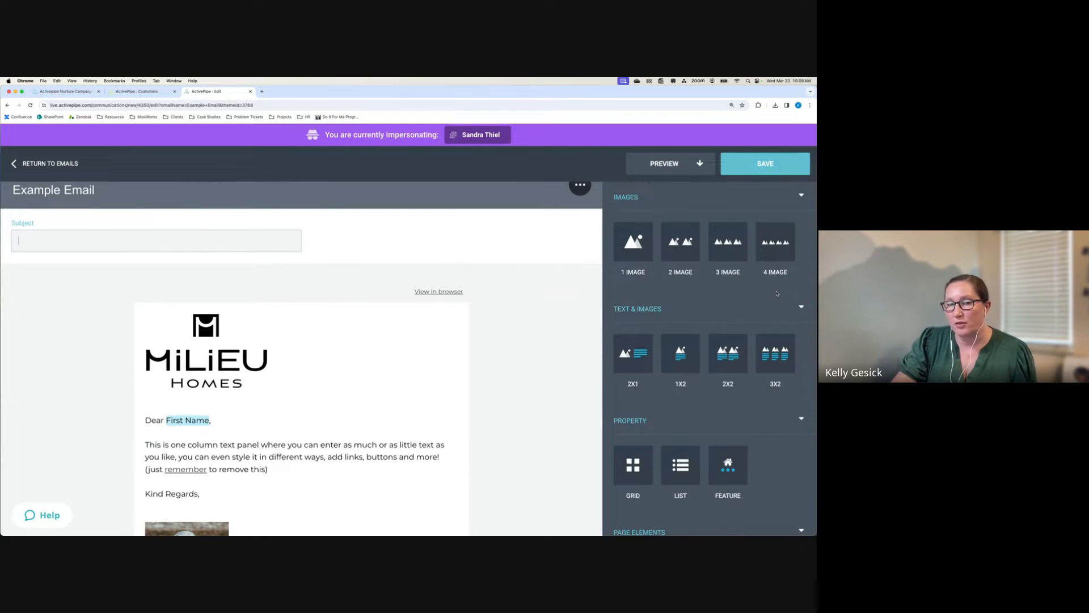
{"action": "scroll", "coordinate": [777, 293], "scroll_direction": "down", "scroll_amount": 1}
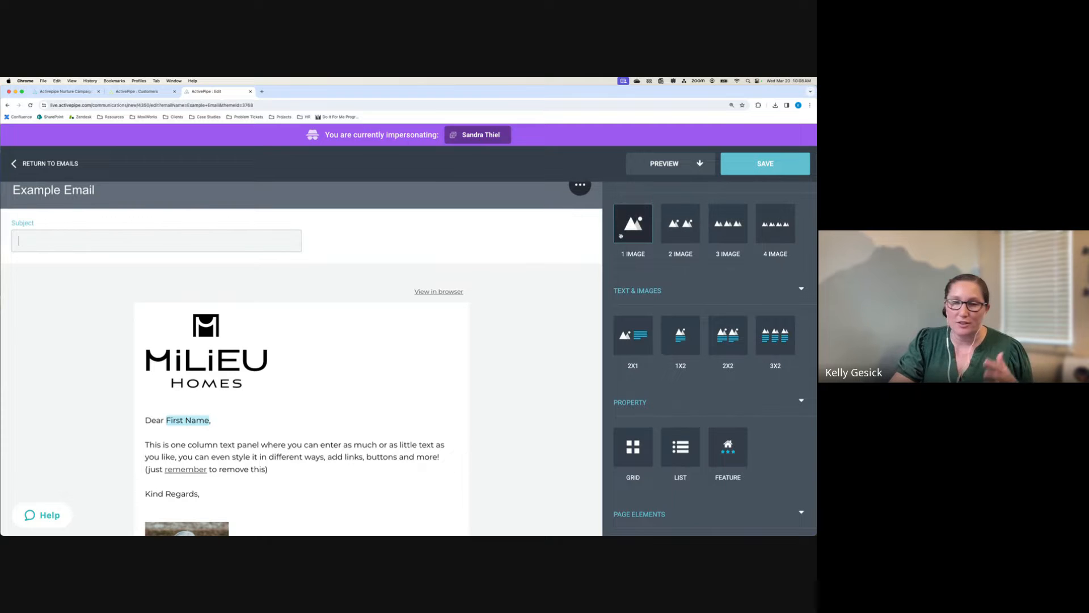
{"action": "scroll", "coordinate": [622, 236], "scroll_direction": "up", "scroll_amount": 3}
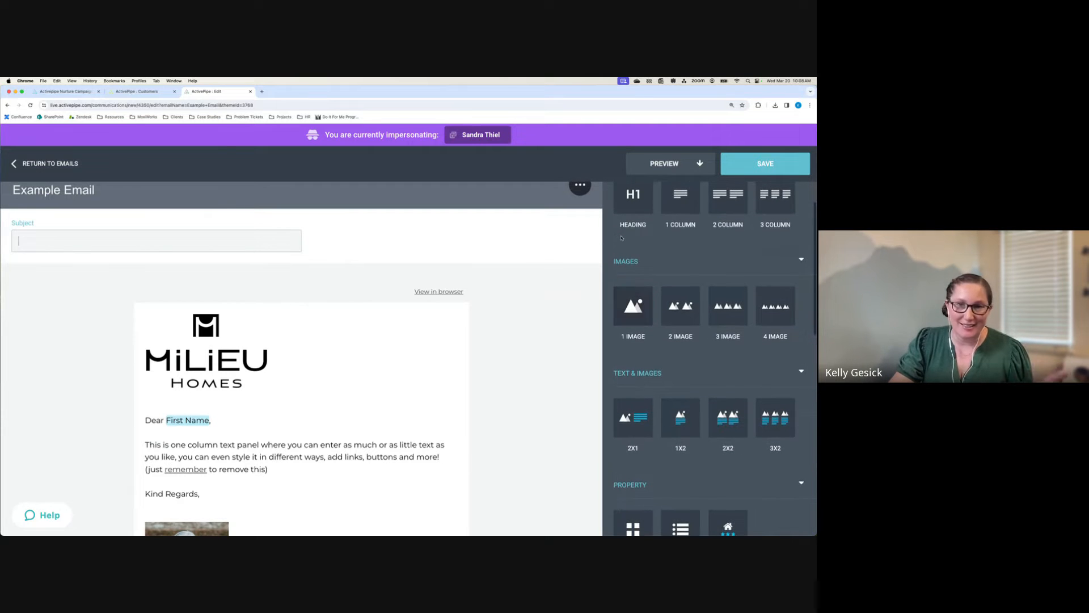
{"action": "scroll", "coordinate": [725, 350], "scroll_direction": "down", "scroll_amount": 5}
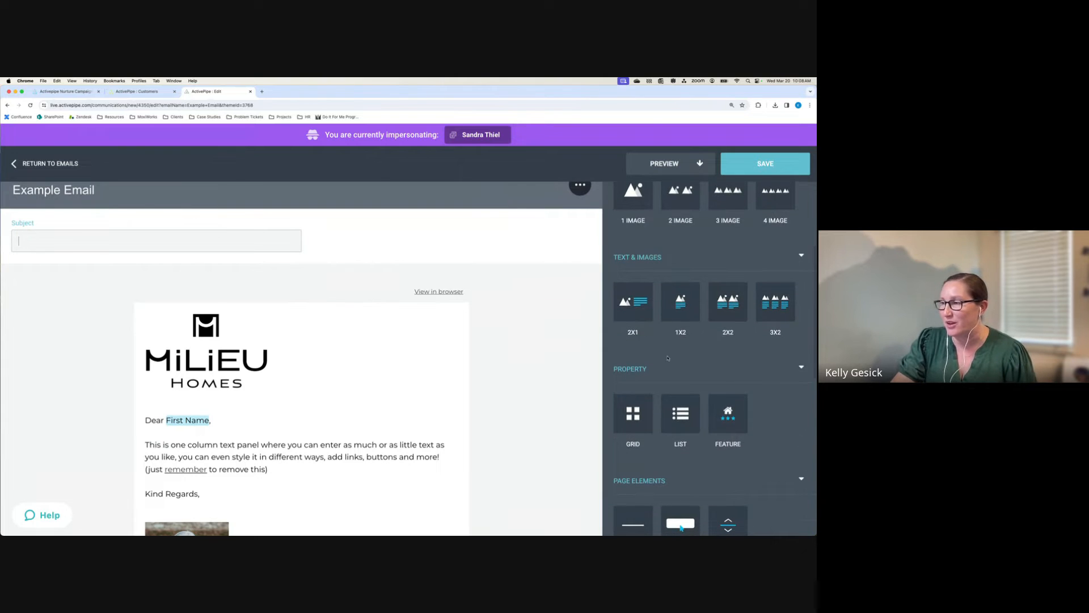
{"action": "scroll", "coordinate": [669, 358], "scroll_direction": "down", "scroll_amount": 5}
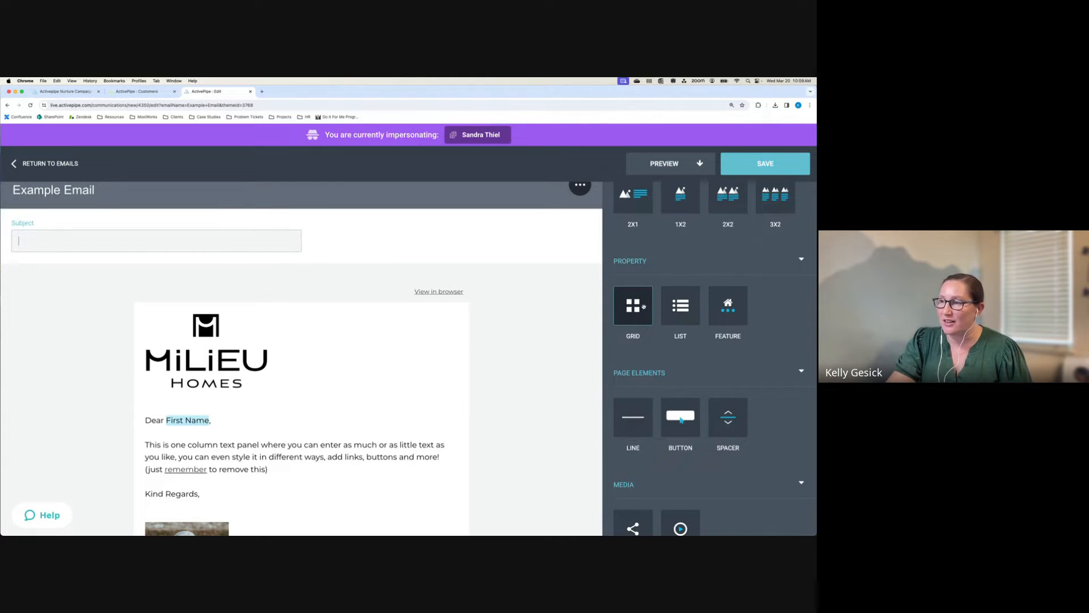
{"action": "scroll", "coordinate": [399, 320], "scroll_direction": "down", "scroll_amount": 1}
Add a property grid block below the email's introductory paragraph and switch its data from static to dynamic
{"action": "scroll", "coordinate": [399, 320], "scroll_direction": "down", "scroll_amount": 3}
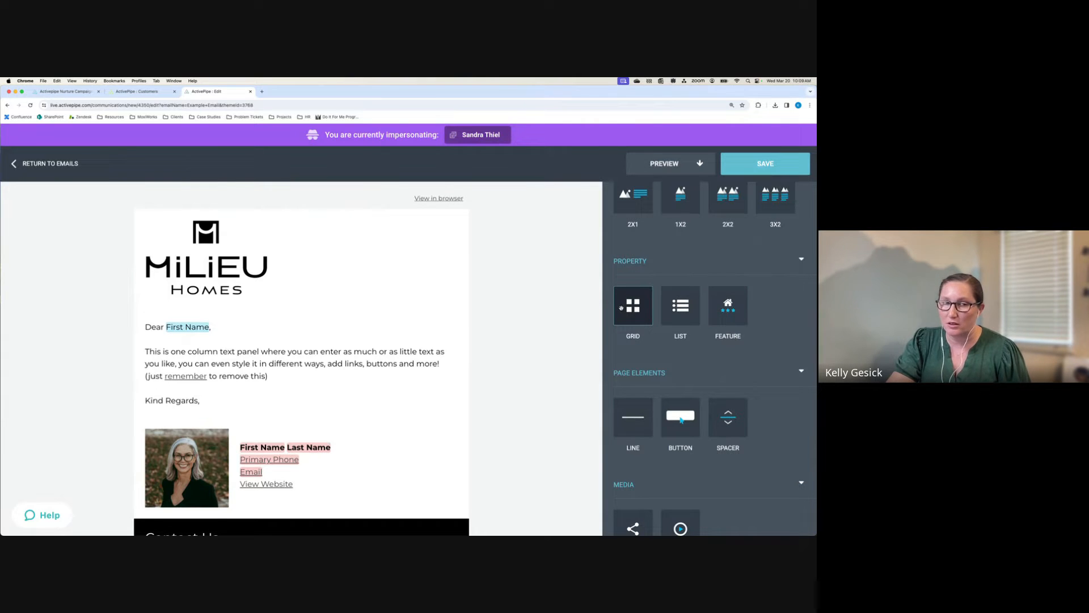
{"action": "mouse_move", "coordinate": [625, 306]}
{"action": "left_mouse_down"}
{"action": "mouse_move", "coordinate": [382, 328]}
{"action": "mouse_move", "coordinate": [360, 397]}
{"action": "left_mouse_up"}
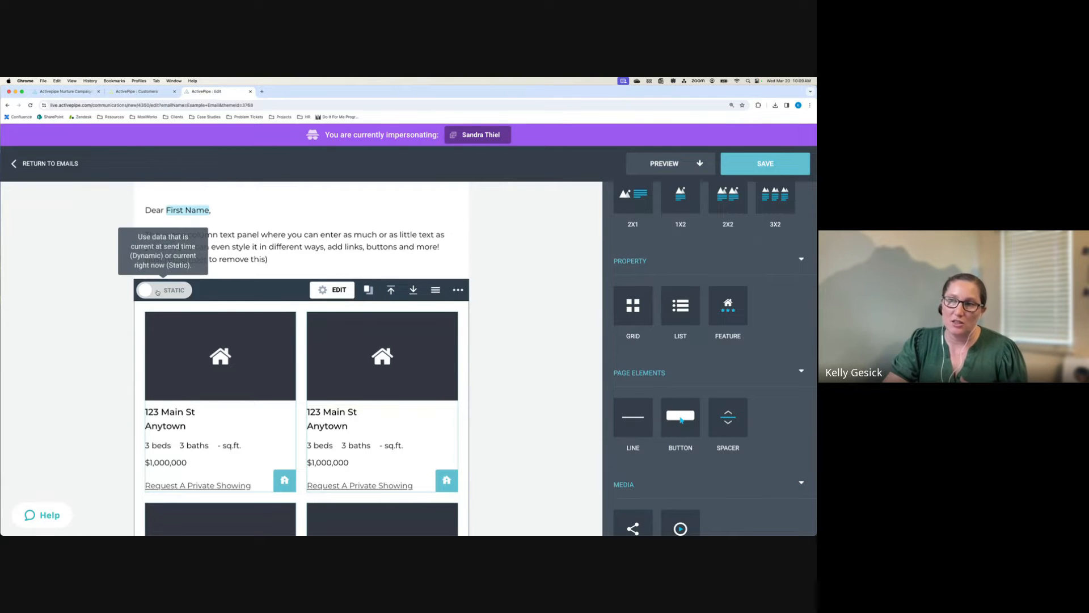
{"action": "left_click", "coordinate": [158, 292]}
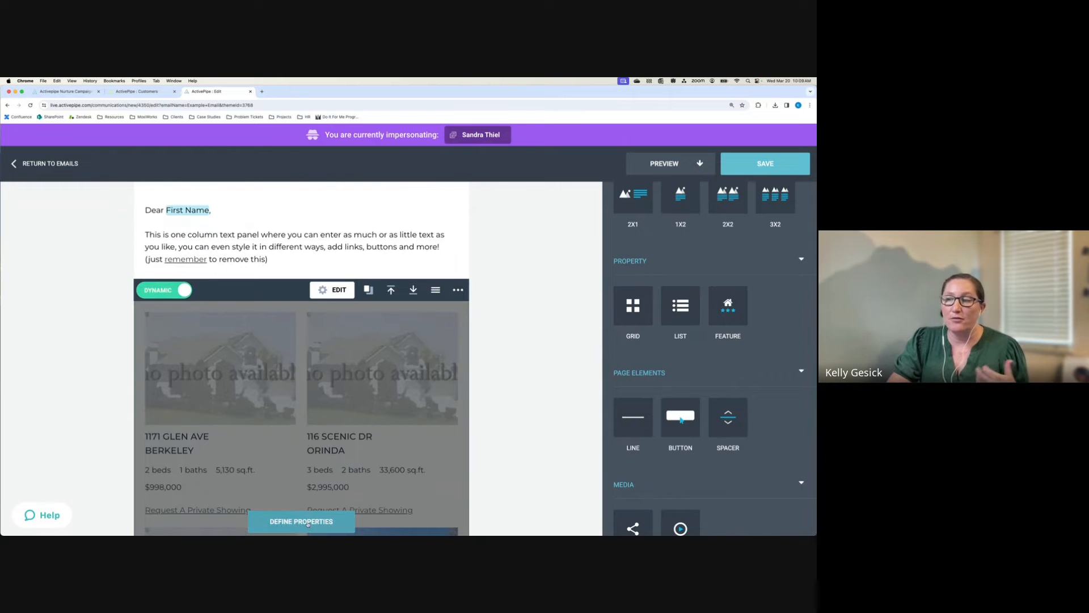
Open the grid's property definition and review its basic filters for property types, listing types and listing status
{"action": "left_click", "coordinate": [308, 523]}
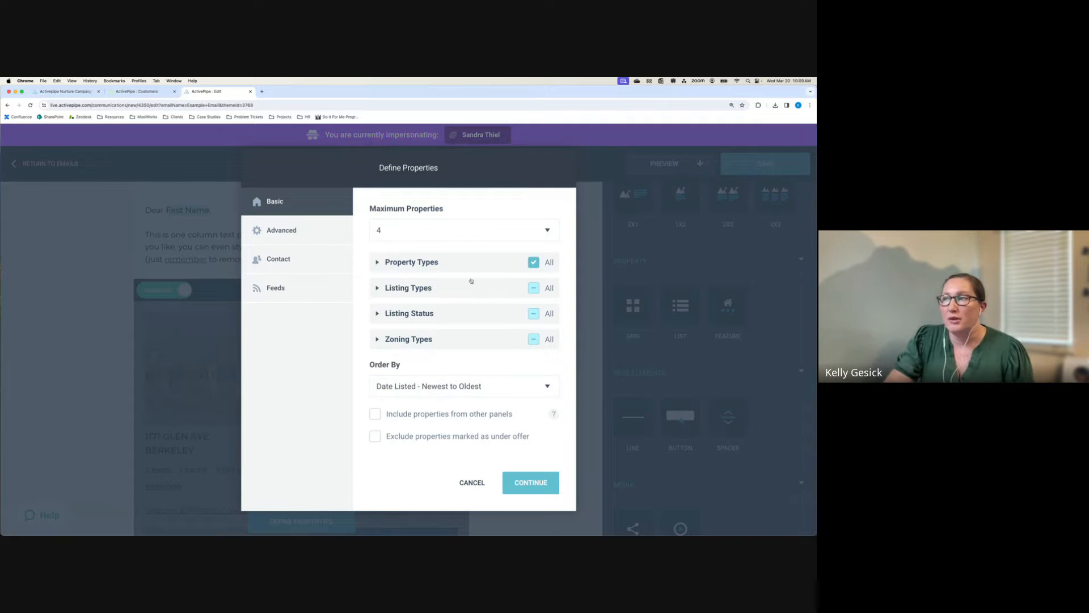
{"action": "left_click", "coordinate": [376, 263]}
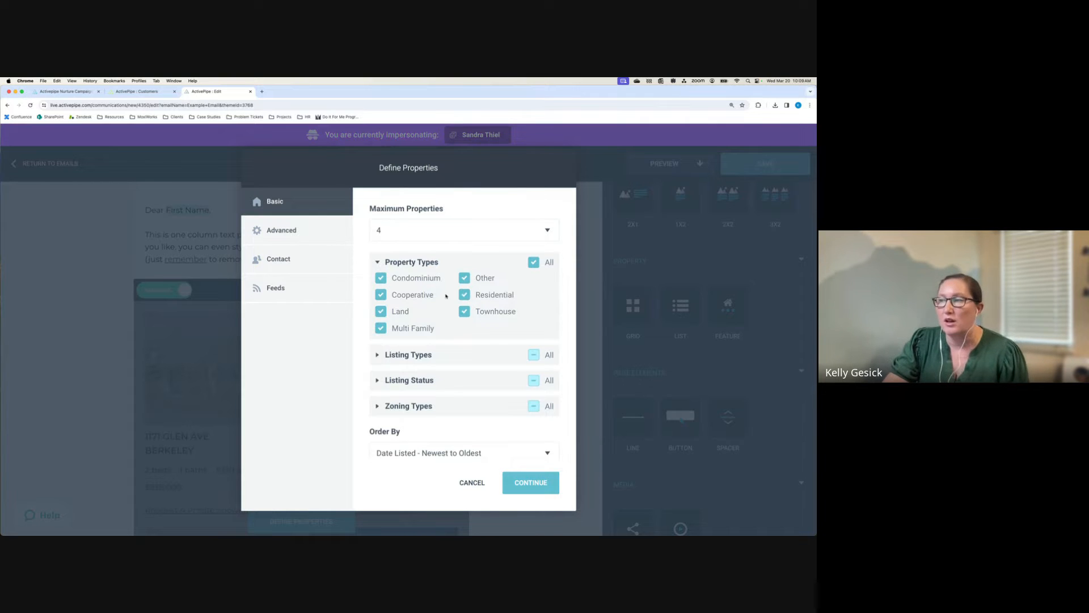
{"action": "scroll", "coordinate": [377, 363], "scroll_direction": "down", "scroll_amount": 1}
{"action": "left_click", "coordinate": [377, 357]}
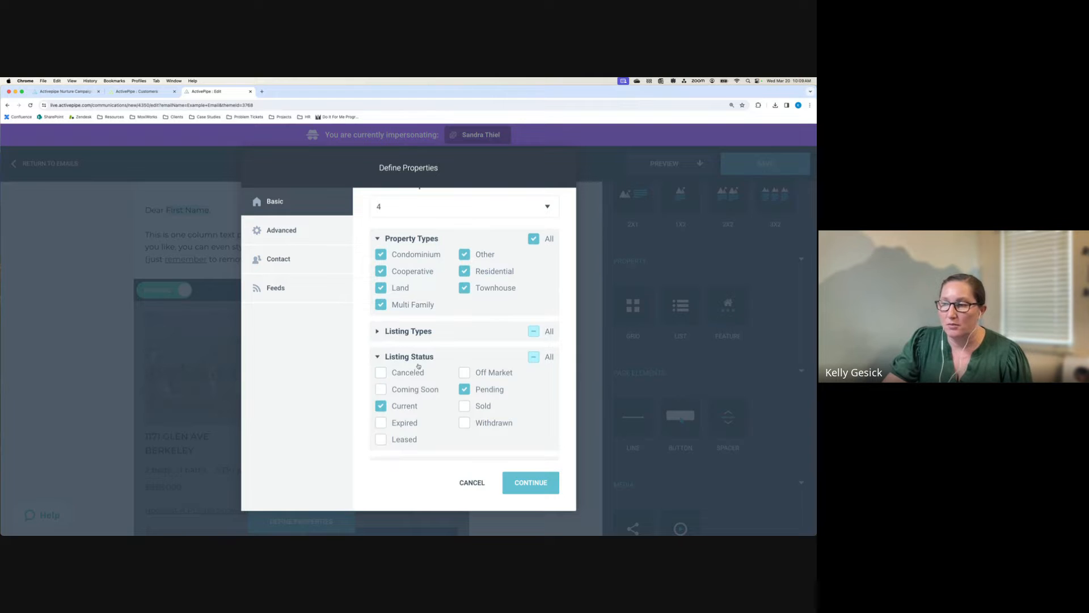
{"action": "scroll", "coordinate": [419, 366], "scroll_direction": "down", "scroll_amount": 1}
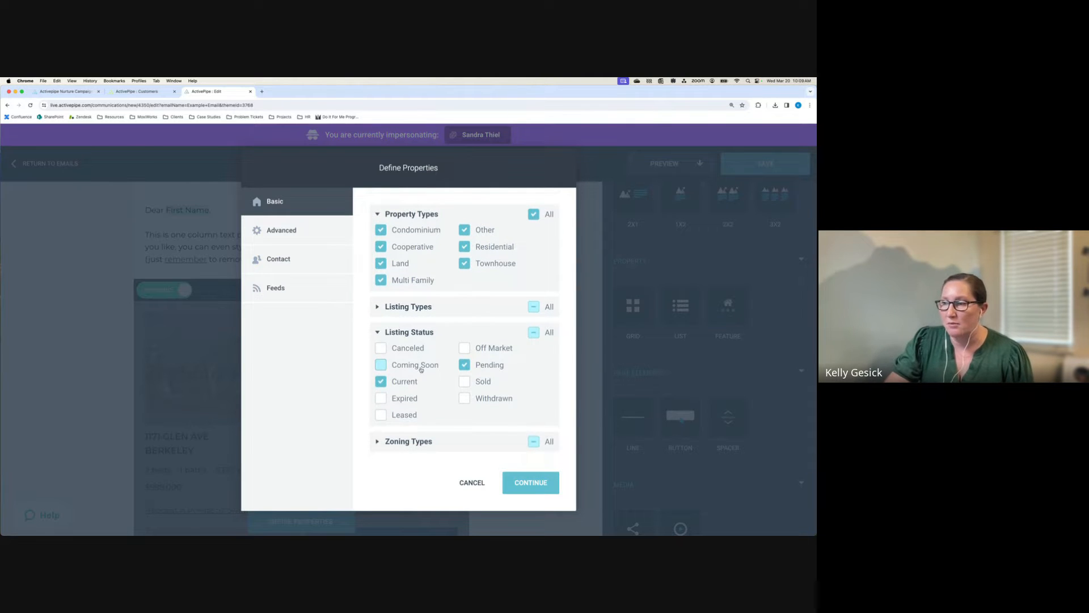
{"action": "scroll", "coordinate": [421, 369], "scroll_direction": "down", "scroll_amount": 3}
{"action": "scroll", "coordinate": [397, 378], "scroll_direction": "up", "scroll_amount": 5}
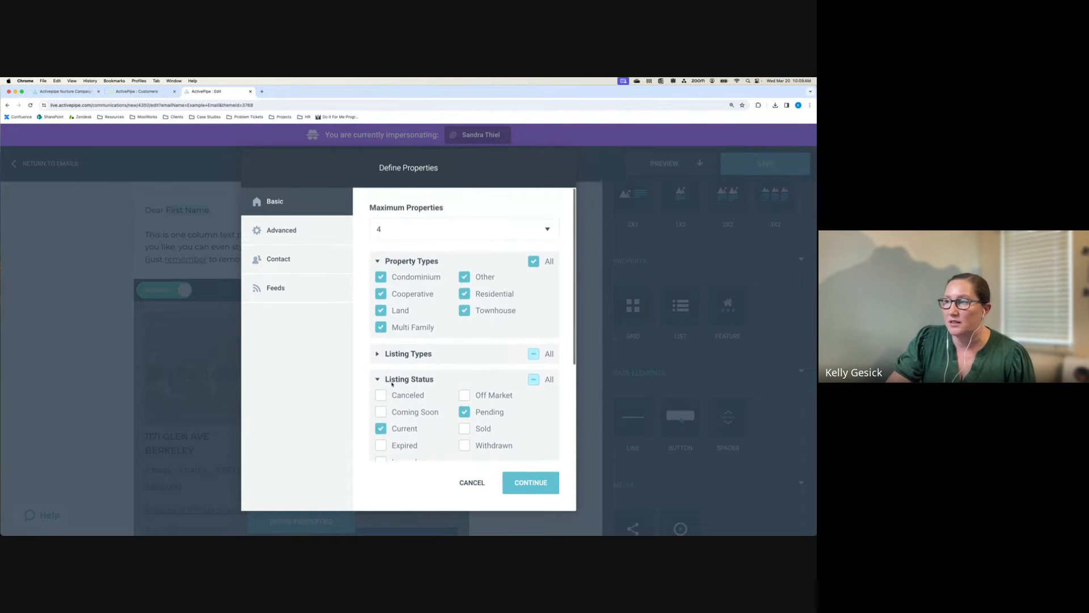
{"action": "left_click", "coordinate": [500, 356]}
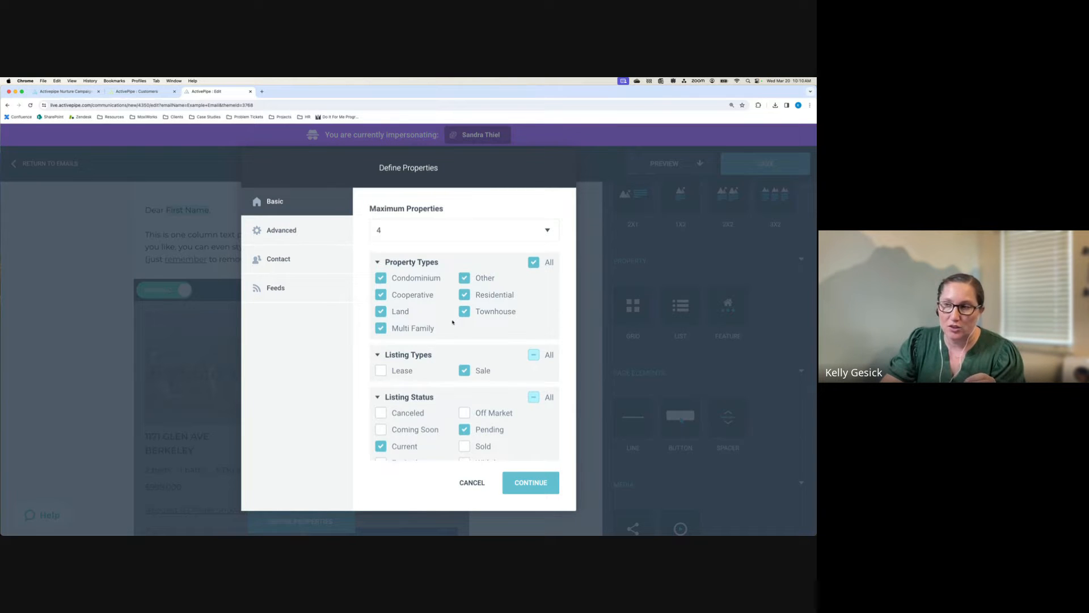
Turn on SmartMatch in the contact matching settings of the grid's property definition
{"action": "left_click", "coordinate": [270, 261]}
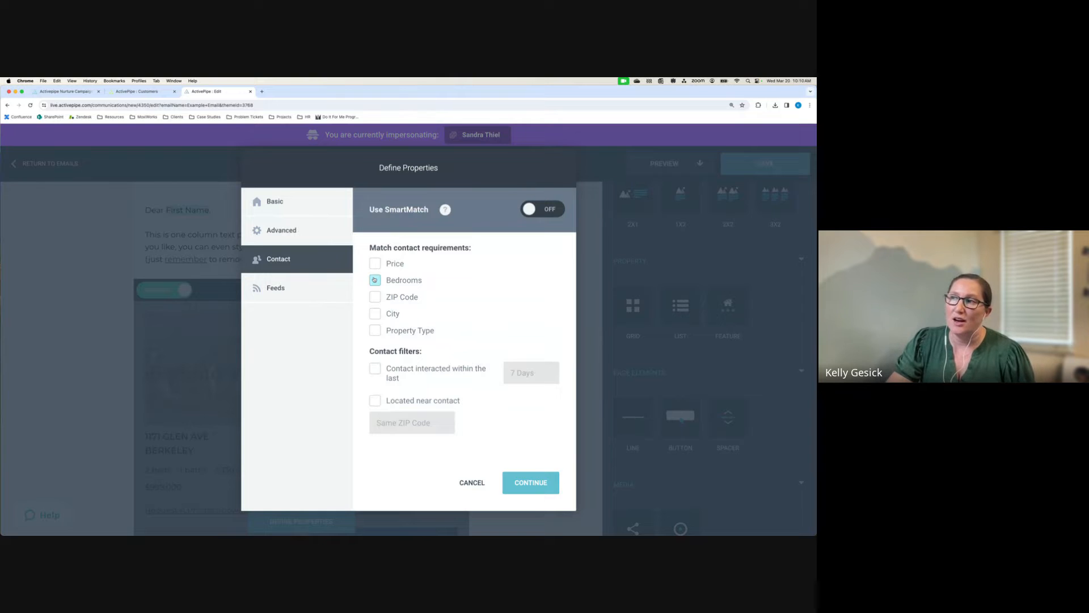
{"action": "left_click", "coordinate": [550, 211]}
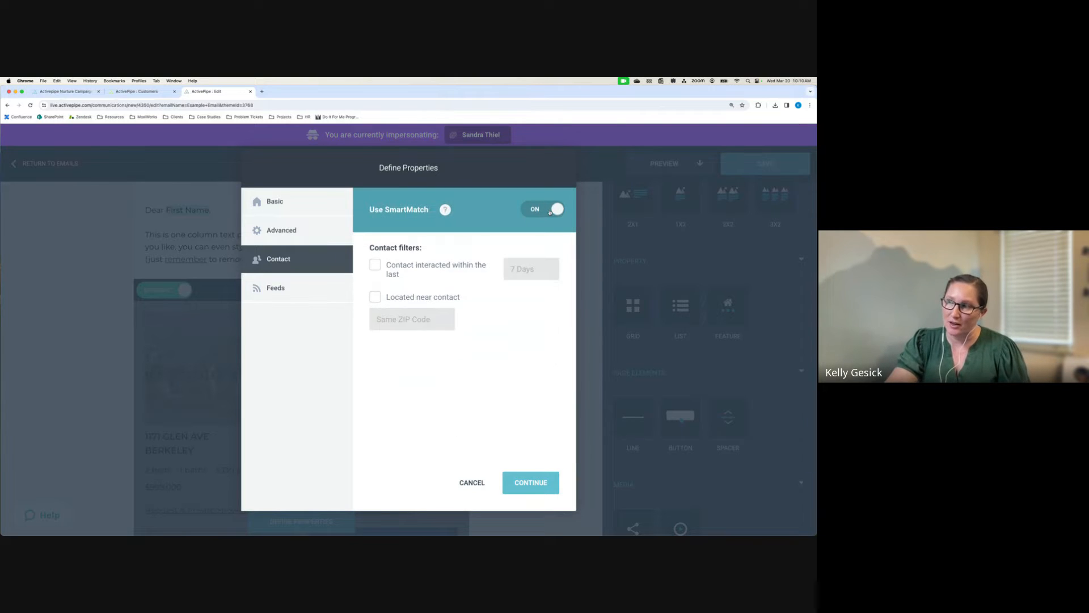
Try the filter for contacts who interacted within the last 7 Days, clear it and turn SmartMatch off
{"action": "left_click", "coordinate": [375, 265]}
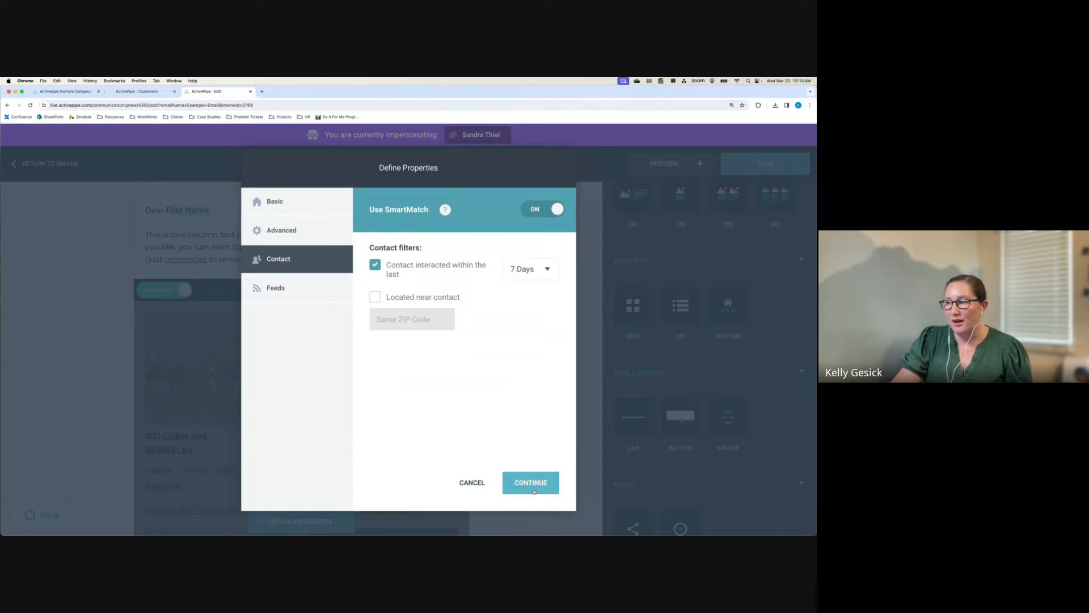
{"action": "left_click", "coordinate": [374, 265]}
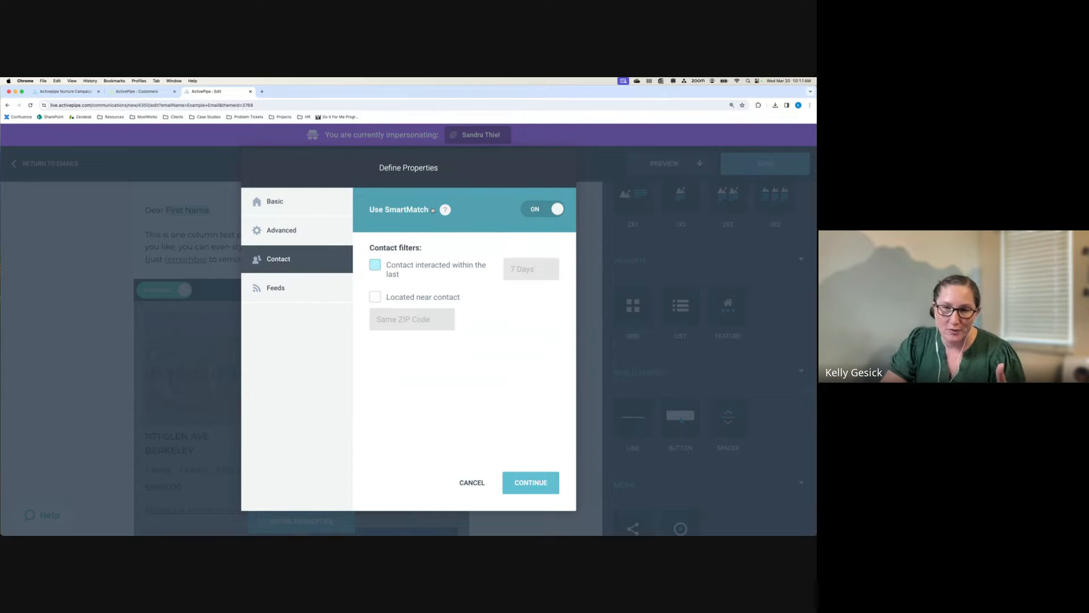
{"action": "left_click", "coordinate": [537, 211]}
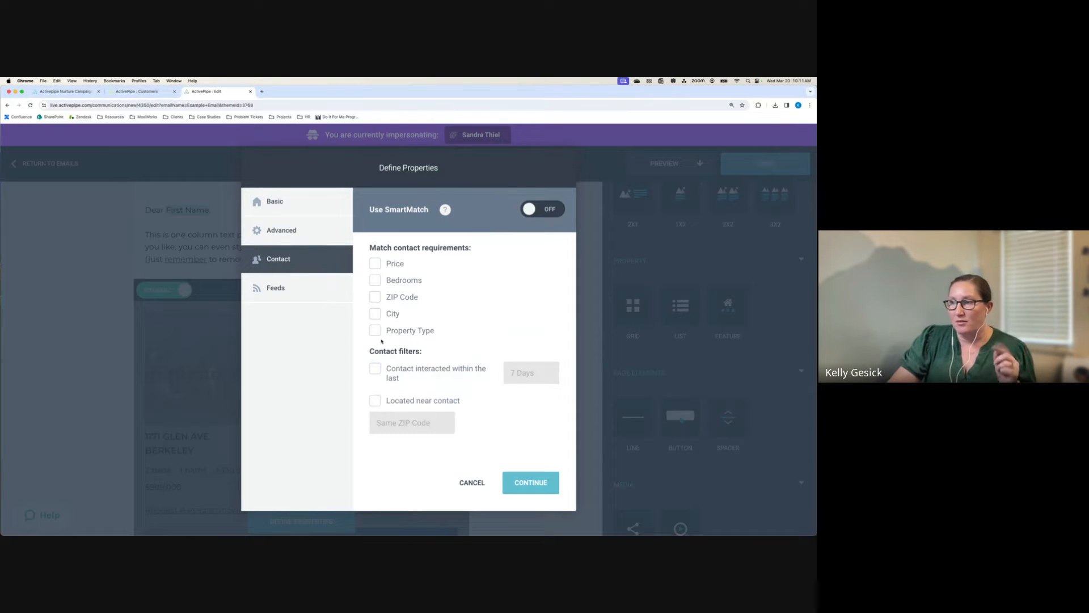
Try matching contacts by ZIP Code with a Same City location filter, and discard the property definition changes
{"action": "left_click", "coordinate": [375, 297]}
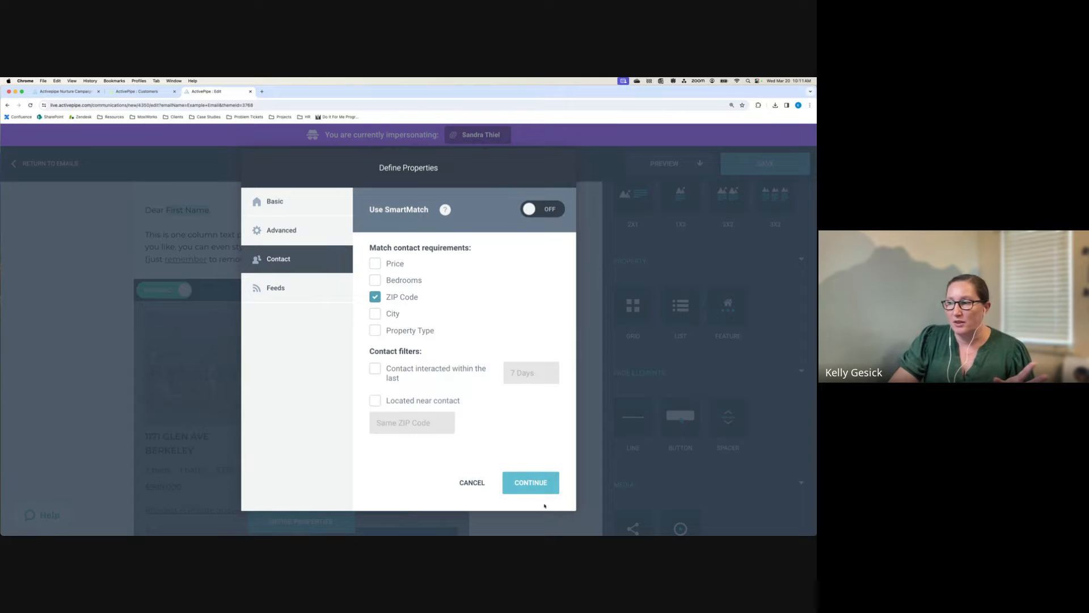
{"action": "left_click", "coordinate": [375, 400]}
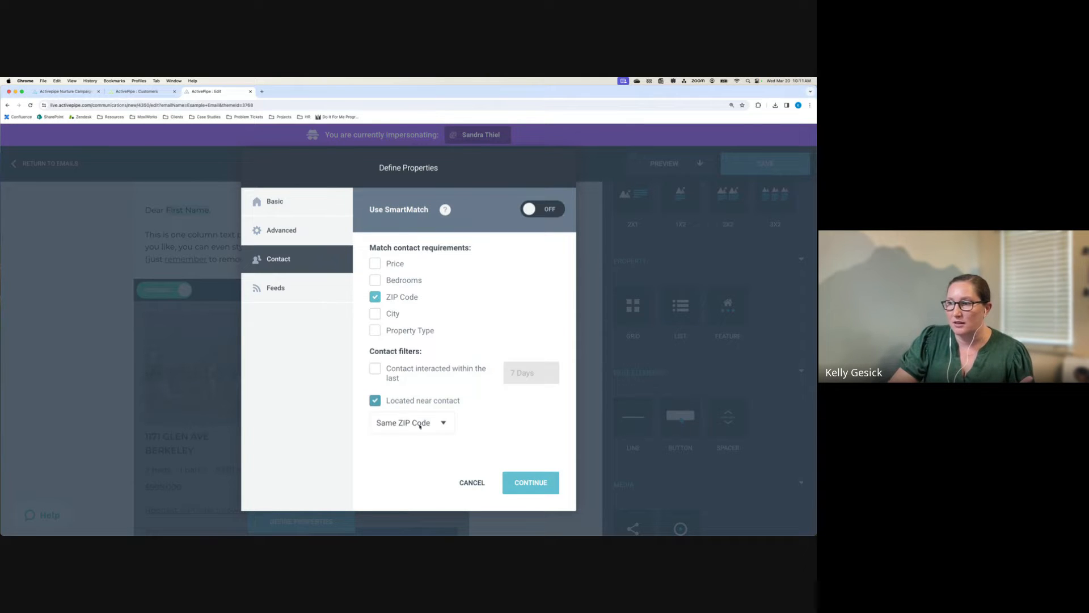
{"action": "left_click", "coordinate": [429, 430]}
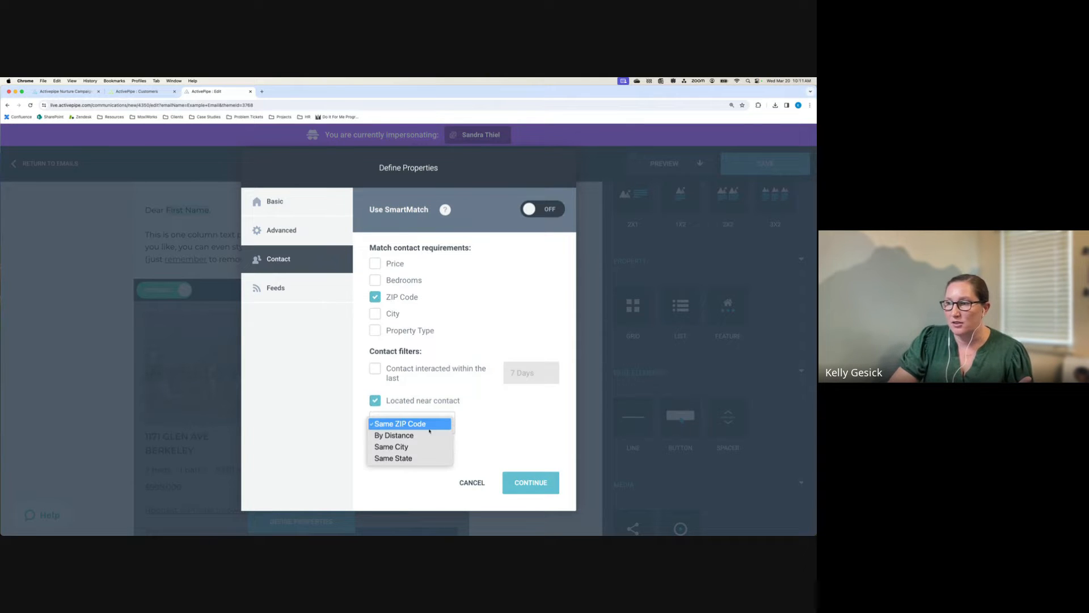
{"action": "left_click", "coordinate": [404, 447]}
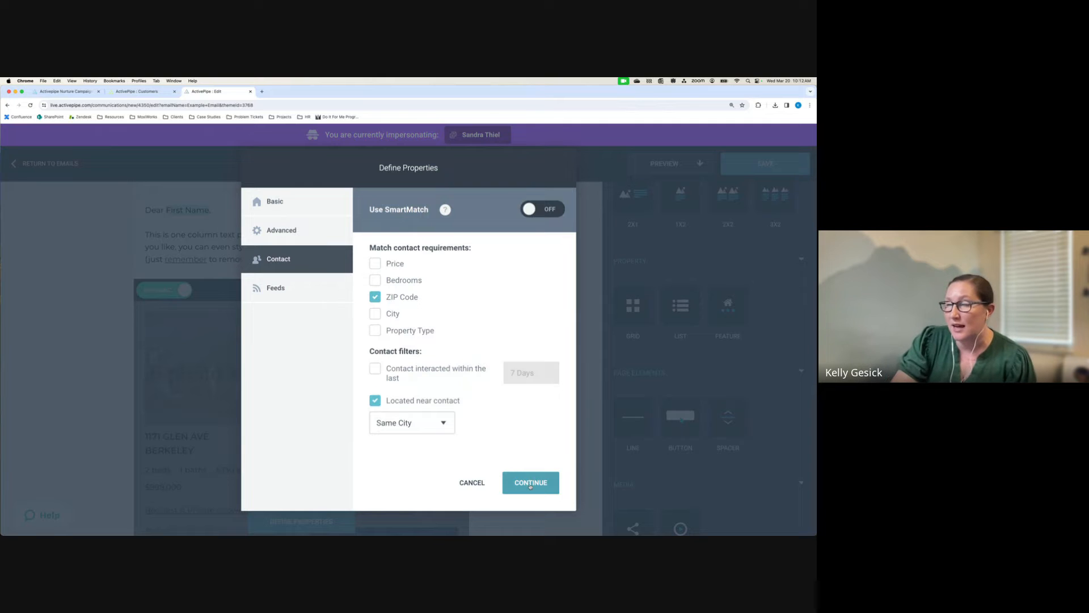
{"action": "left_click", "coordinate": [473, 483]}
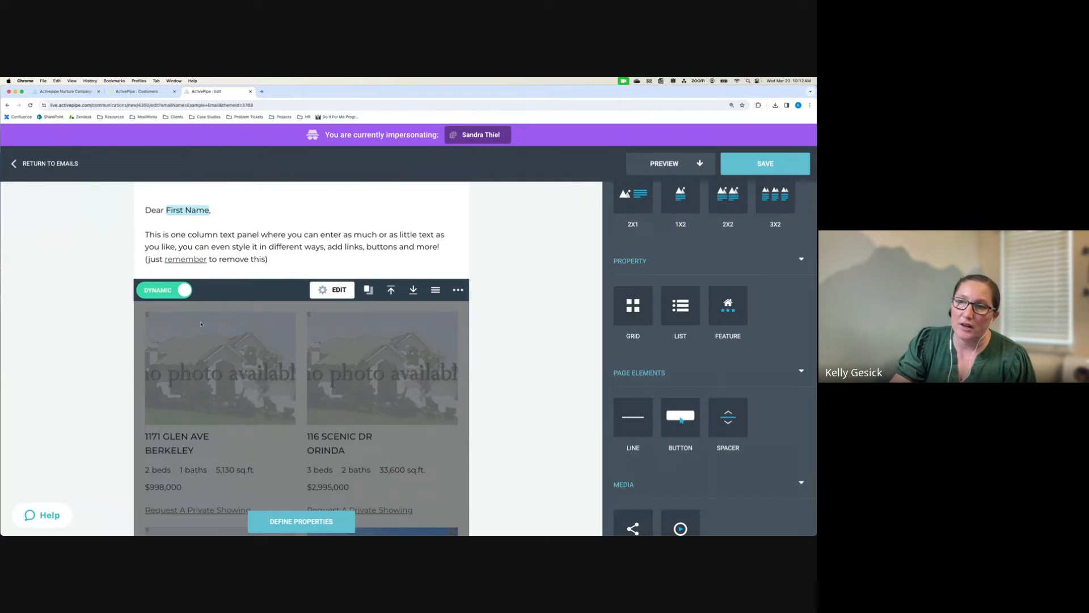
Switch the property grid to static and assign the Bascule Avenue listing to its first slot and the Hidden Glen listing to its second
{"action": "left_click", "coordinate": [148, 291]}
{"action": "scroll", "coordinate": [281, 427], "scroll_direction": "down", "scroll_amount": 1}
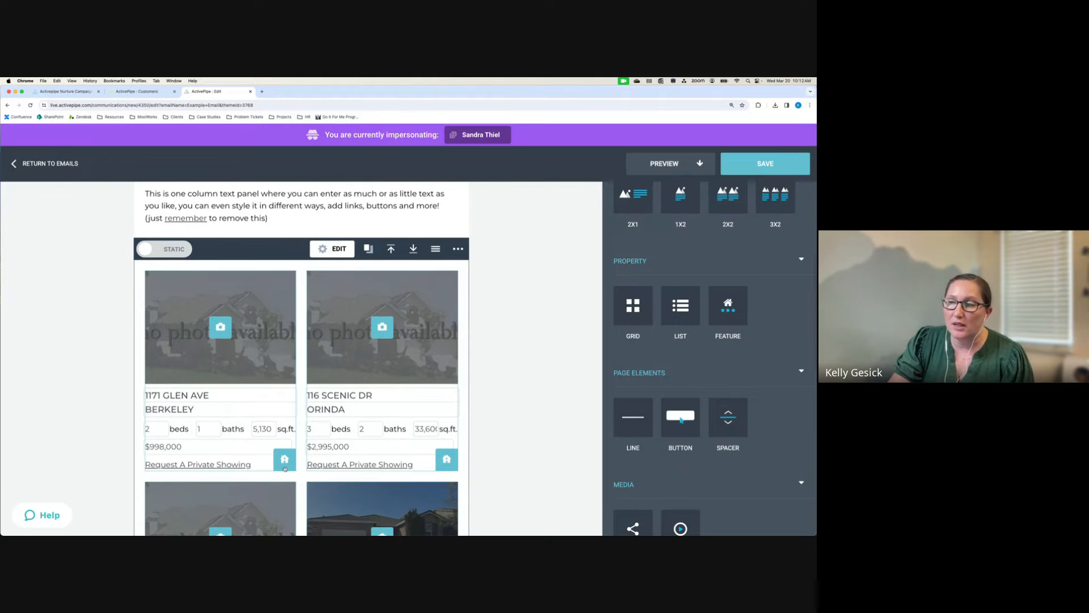
{"action": "left_click", "coordinate": [285, 460]}
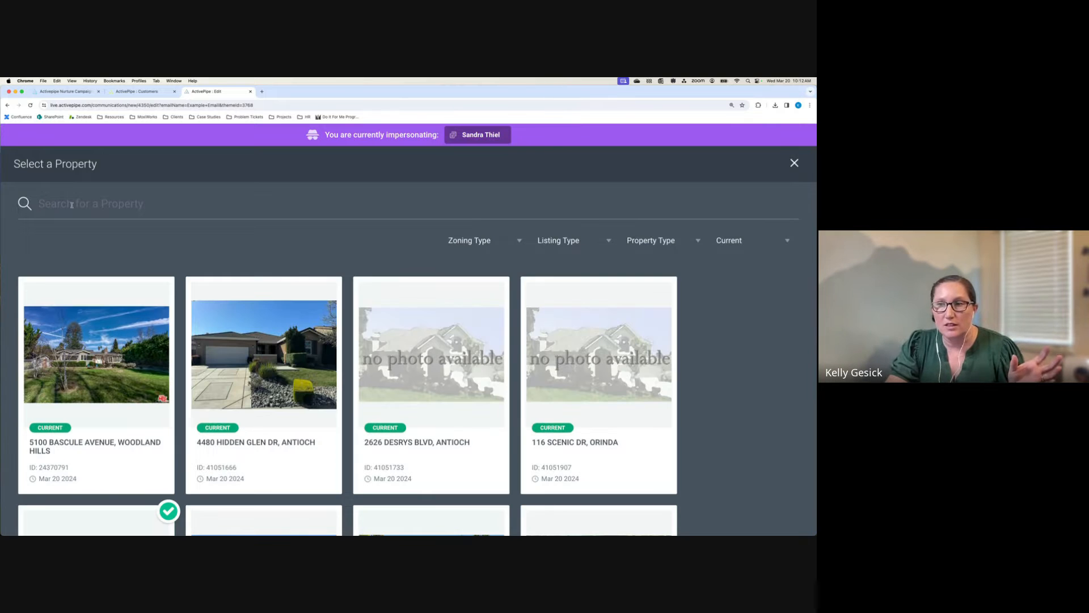
{"action": "left_click", "coordinate": [105, 407]}
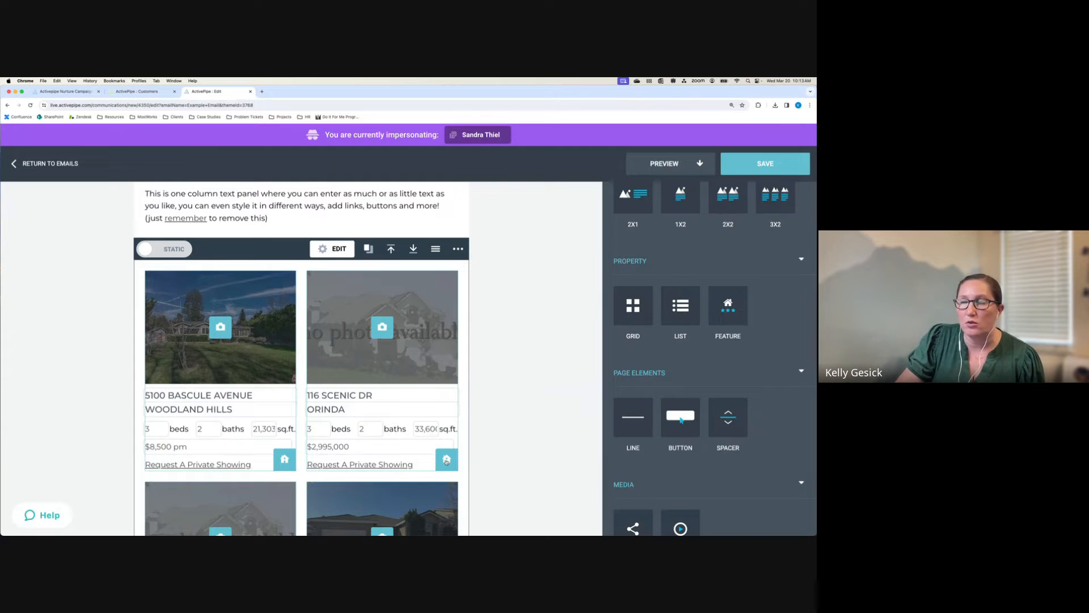
{"action": "left_click", "coordinate": [446, 459]}
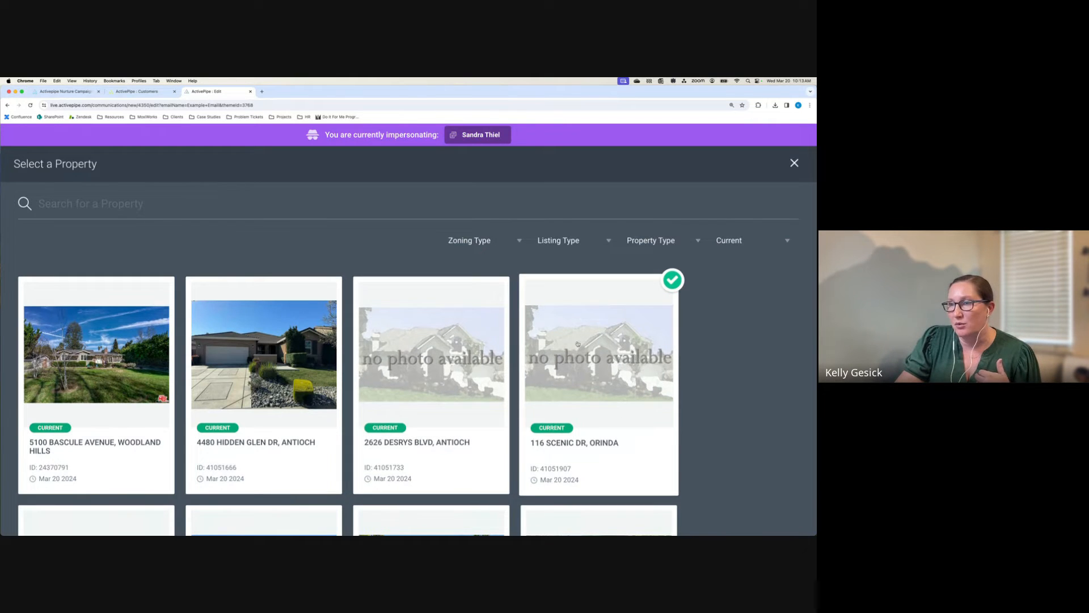
{"action": "left_click", "coordinate": [249, 358]}
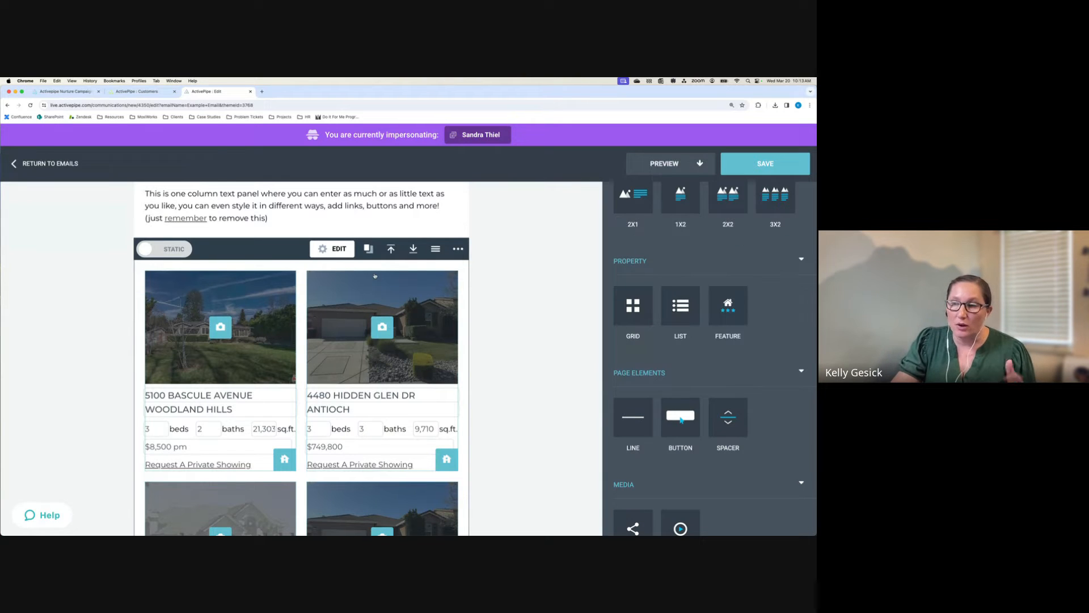
{"action": "scroll", "coordinate": [376, 275], "scroll_direction": "down", "scroll_amount": 5}
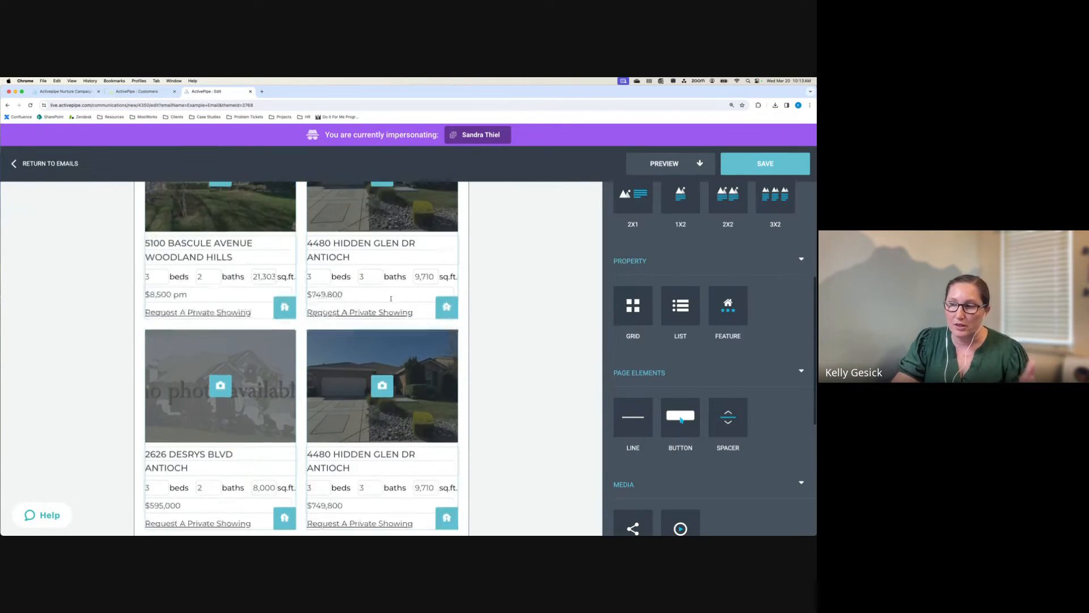
{"action": "scroll", "coordinate": [392, 301], "scroll_direction": "up", "scroll_amount": 6}
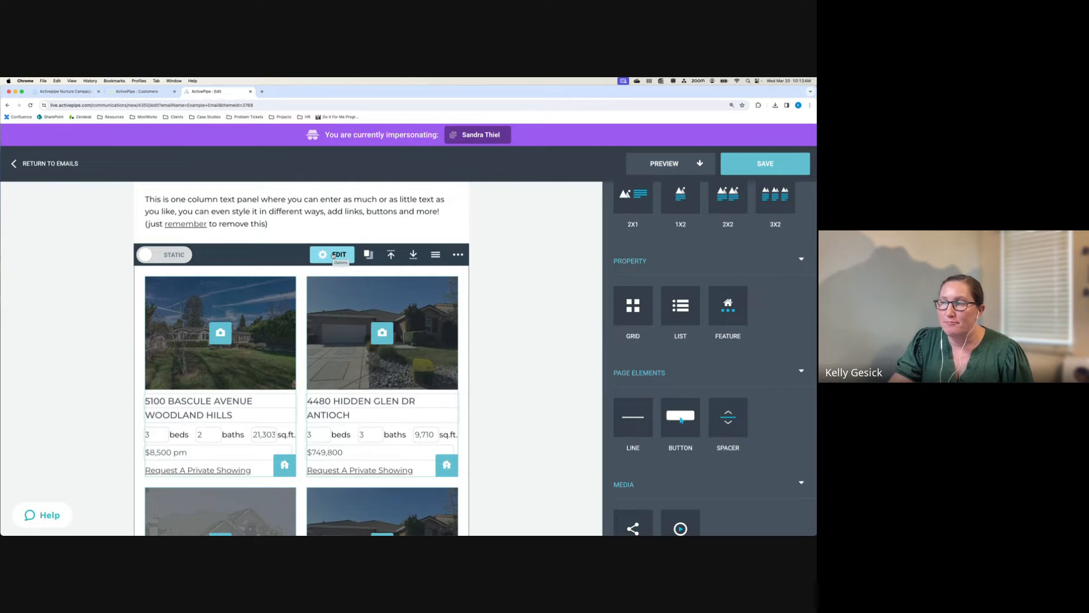
Set the static grid's number of properties to 2 in its layout settings
{"action": "left_click", "coordinate": [333, 255]}
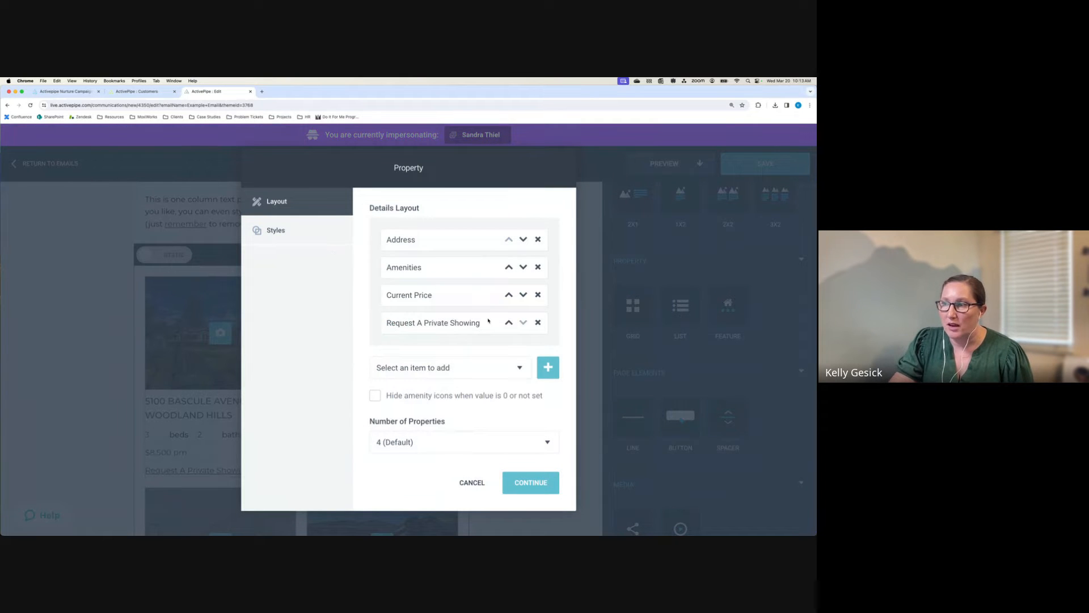
{"action": "left_click", "coordinate": [399, 450]}
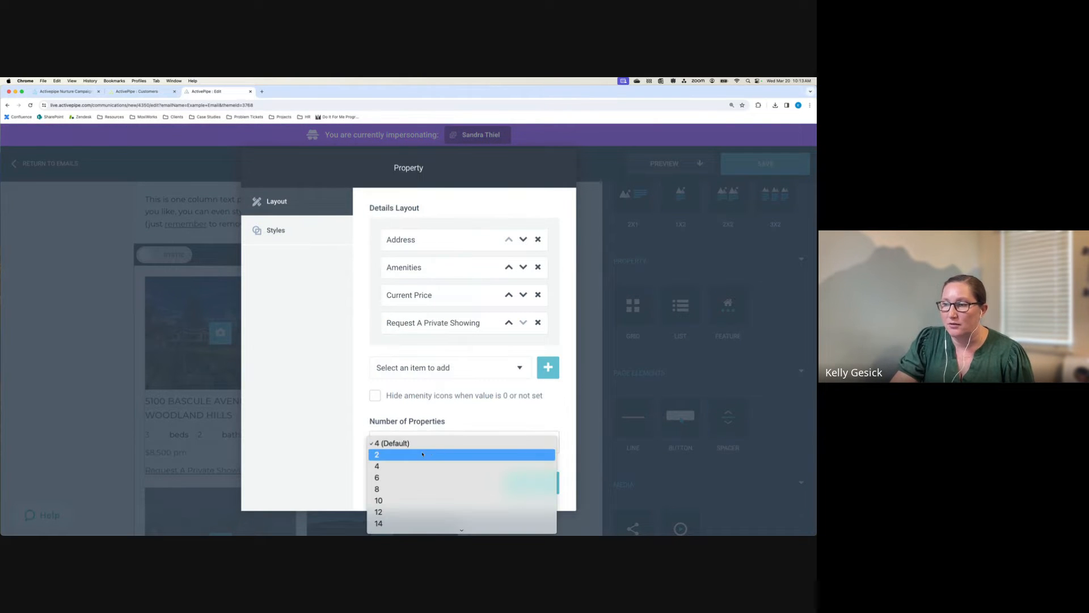
{"action": "left_click", "coordinate": [457, 451]}
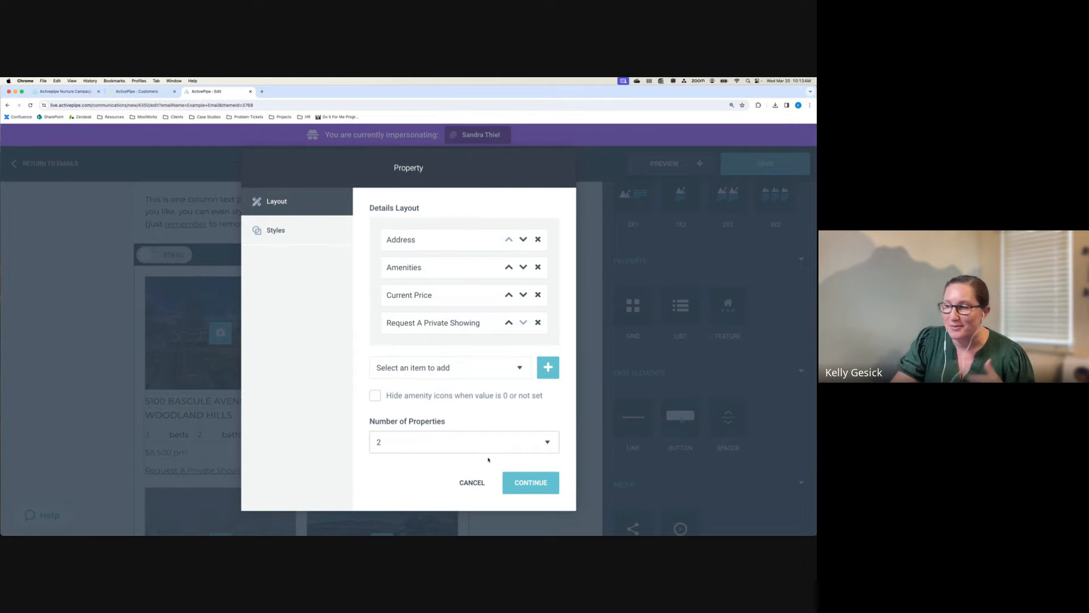
{"action": "left_click", "coordinate": [529, 482]}
{"action": "scroll", "coordinate": [522, 373], "scroll_direction": "down", "scroll_amount": 2}
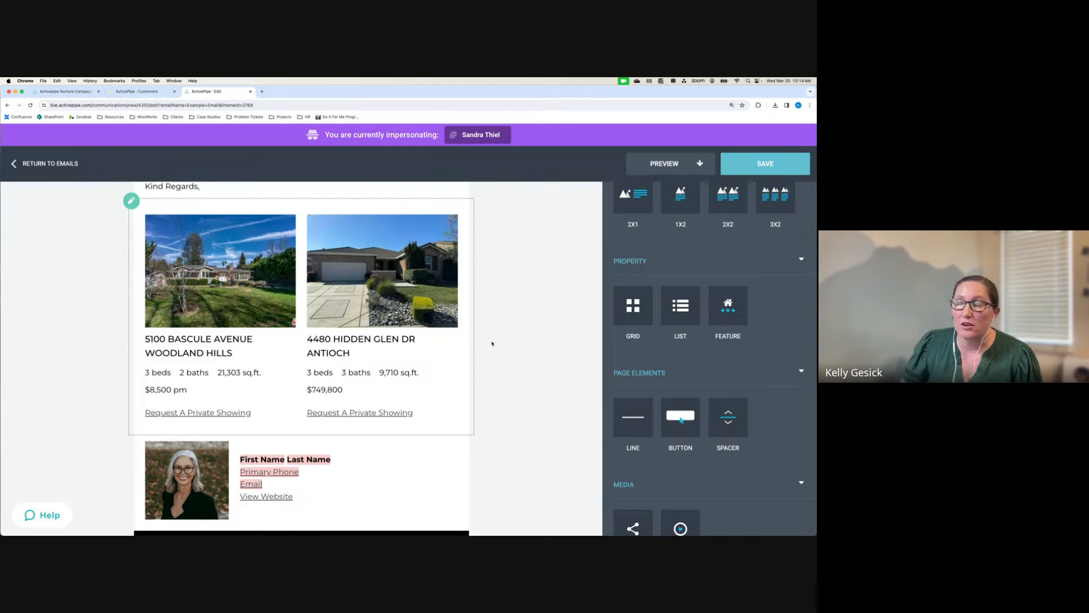
Switch the two-property grid back to dynamic and review the feed, contact, advanced and basic settings of its property definition
{"action": "left_click", "coordinate": [358, 256]}
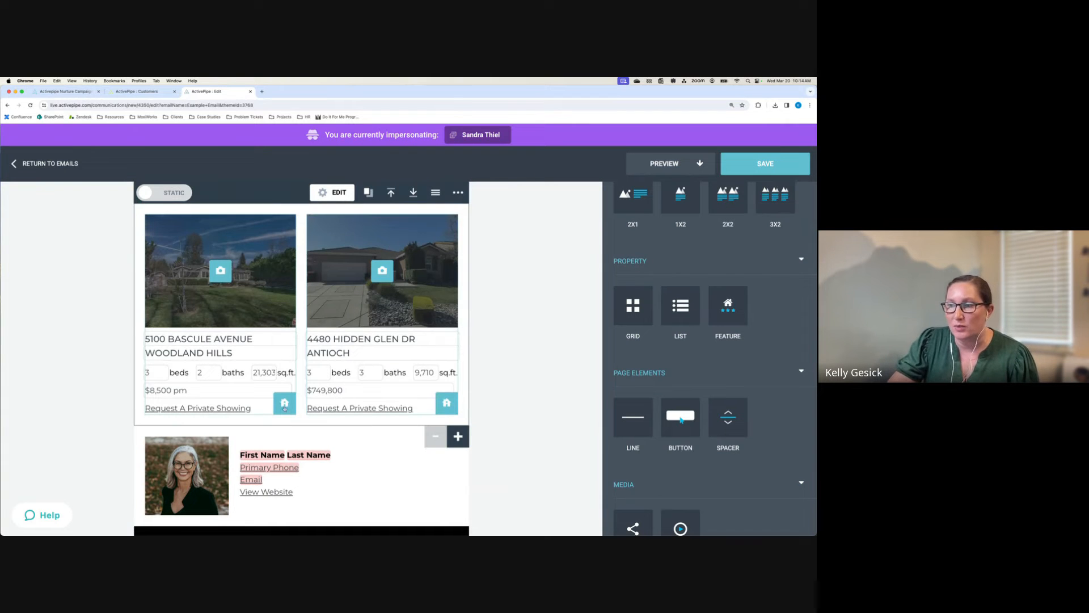
{"action": "left_click", "coordinate": [171, 193]}
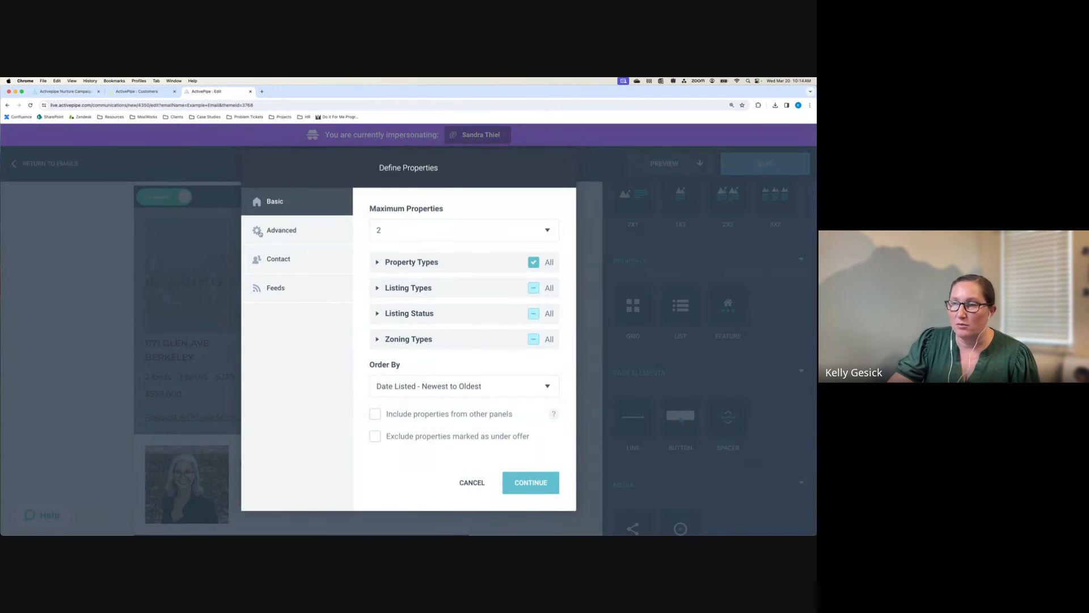
{"action": "left_click", "coordinate": [280, 292]}
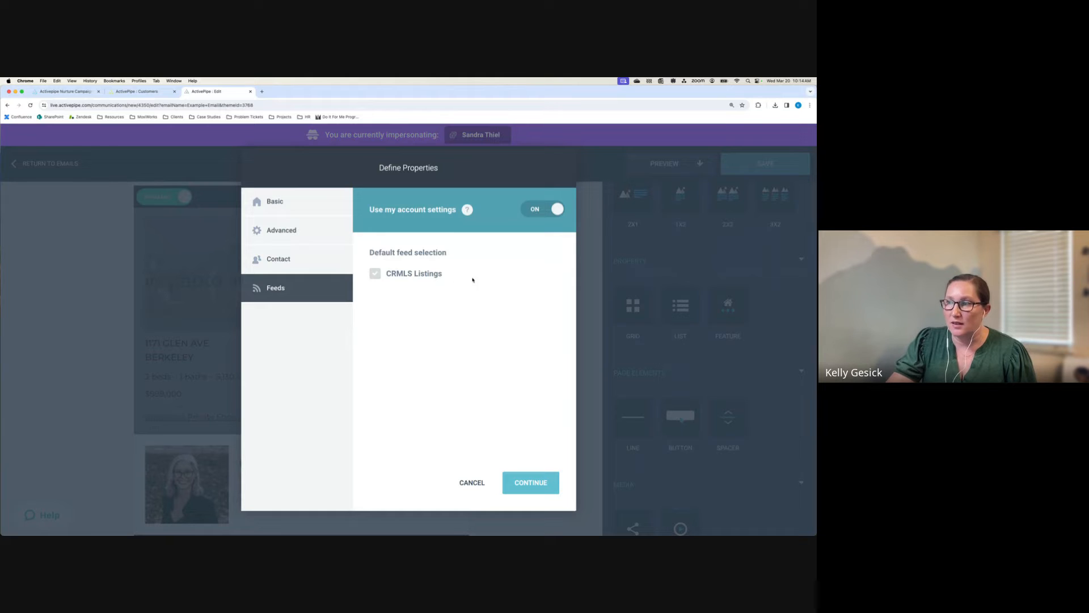
{"action": "left_click", "coordinate": [265, 261]}
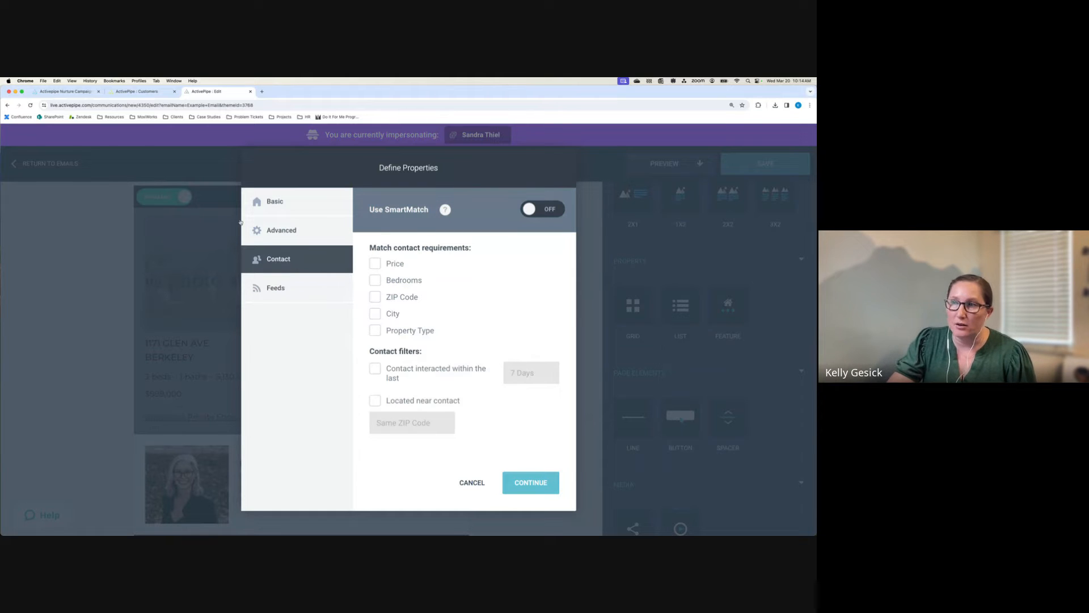
{"action": "left_click", "coordinate": [287, 233]}
{"action": "left_click", "coordinate": [295, 207]}
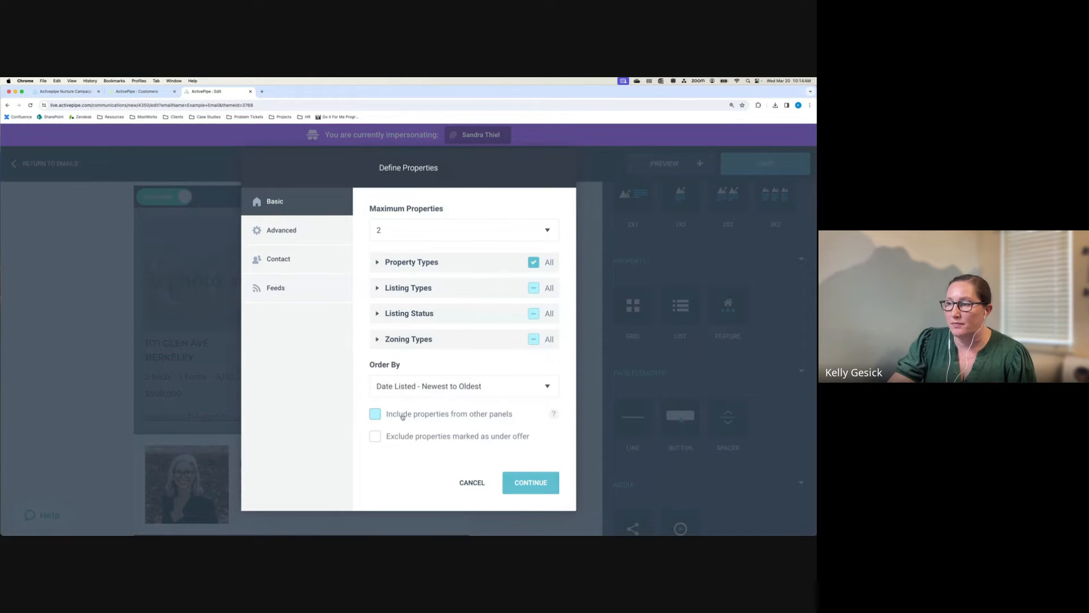
Exclude properties marked as under offer and include properties from other panels in the grid's basic filters
{"action": "left_click", "coordinate": [375, 436]}
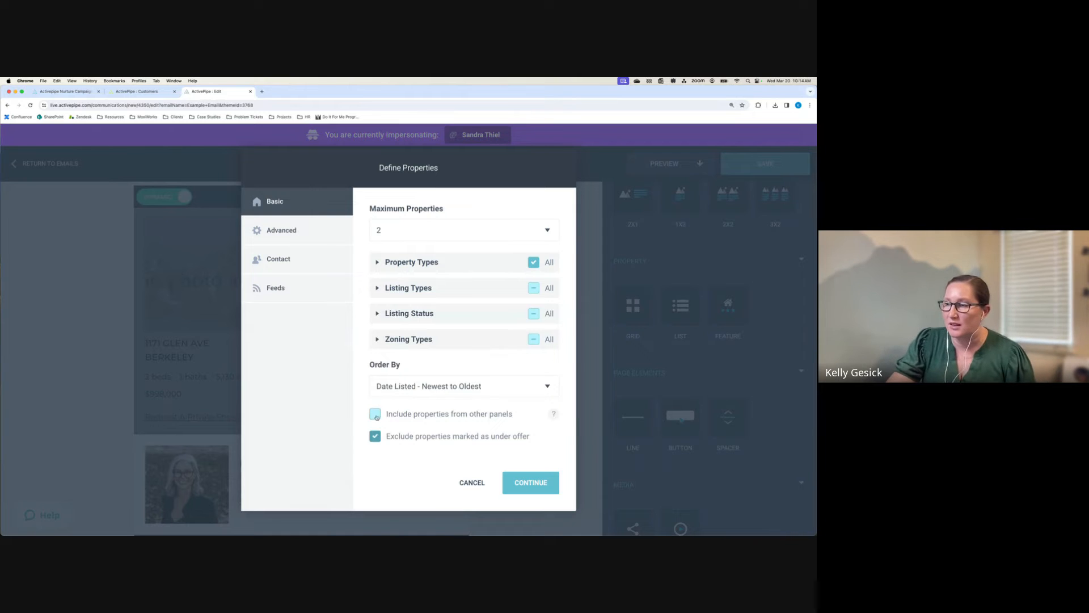
{"action": "left_click", "coordinate": [376, 418]}
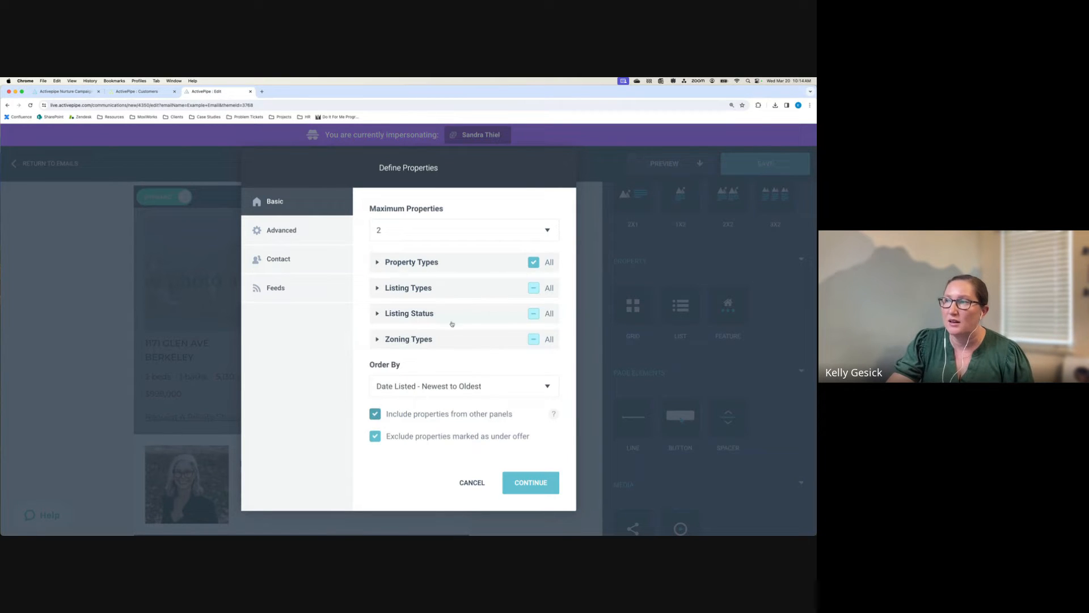
{"action": "left_click", "coordinate": [533, 491]}
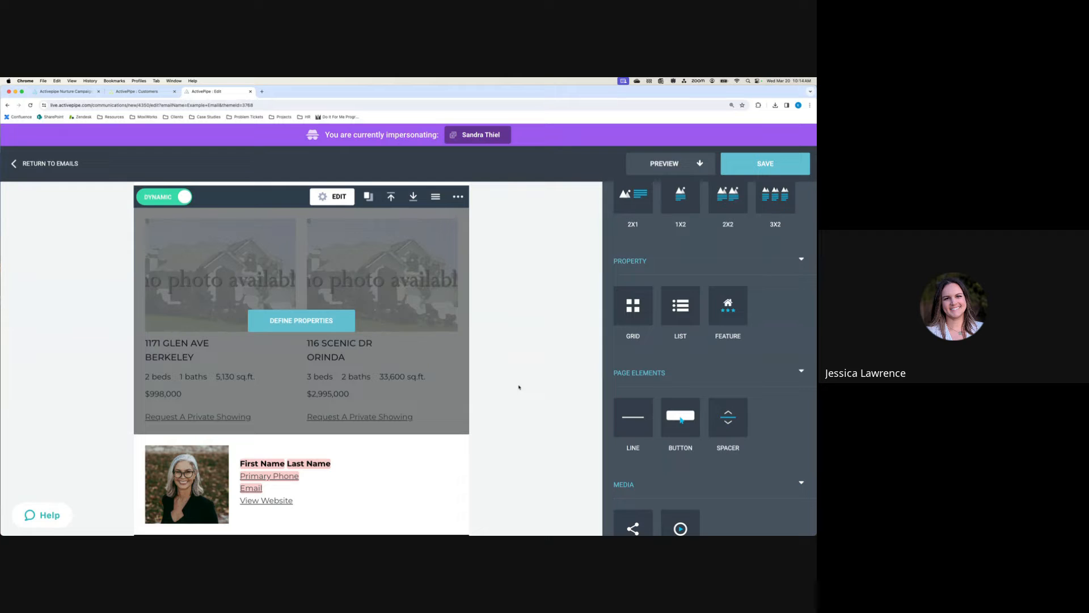
Add the combined Address, Current Price & Amenities item to the grid's details layout
{"action": "left_click", "coordinate": [321, 201]}
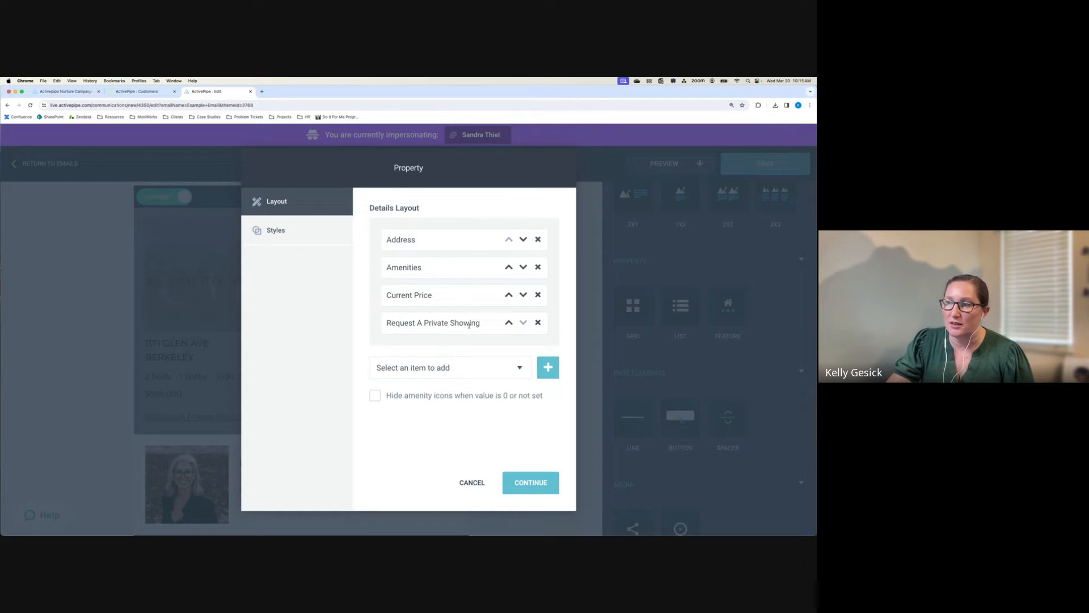
{"action": "left_click", "coordinate": [524, 369]}
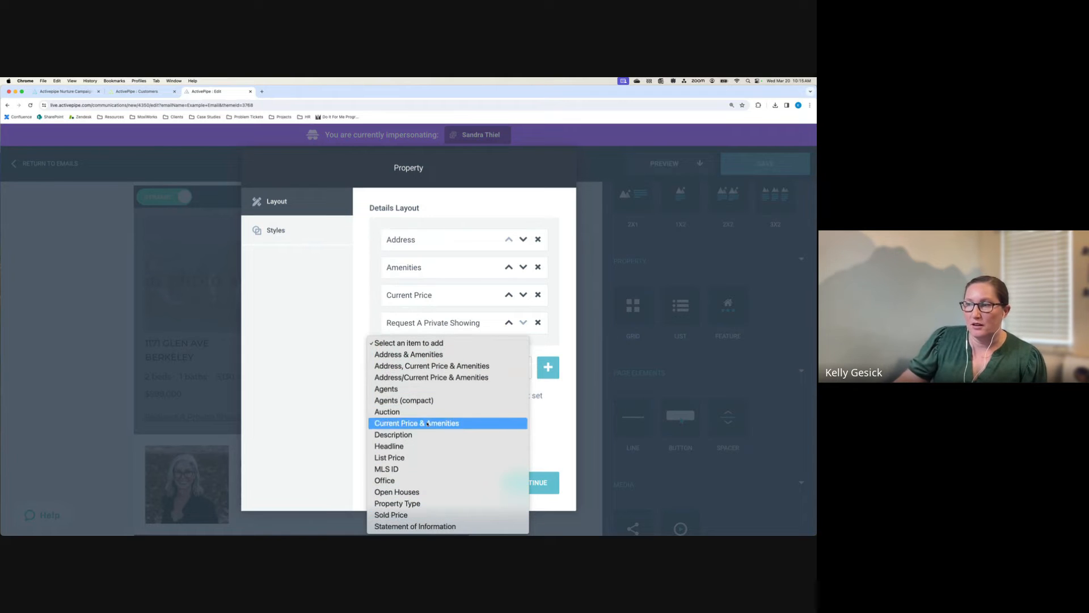
{"action": "left_click", "coordinate": [428, 367]}
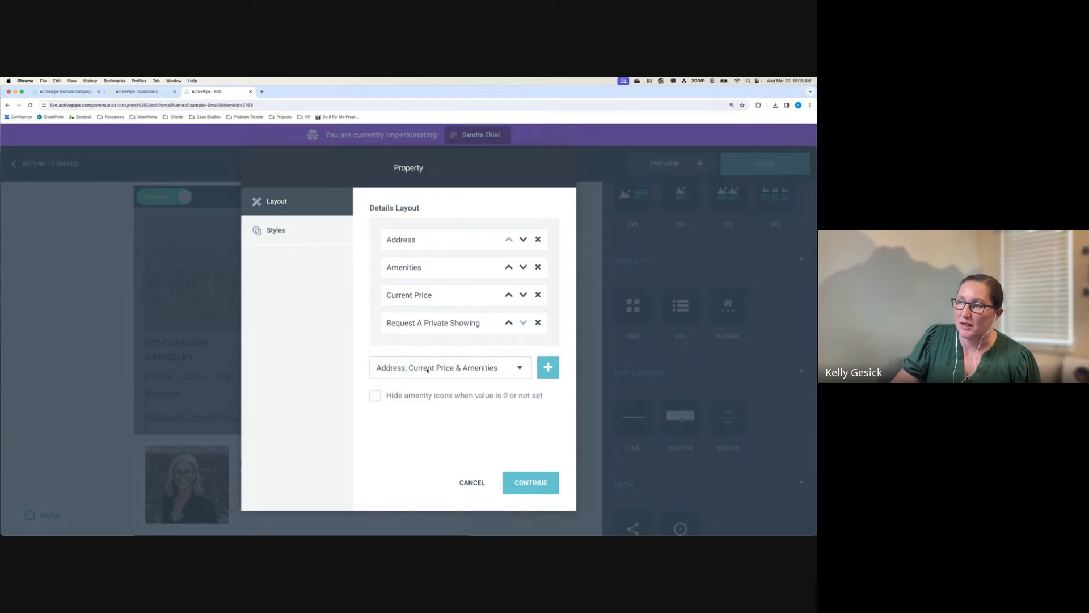
{"action": "left_click", "coordinate": [547, 366]}
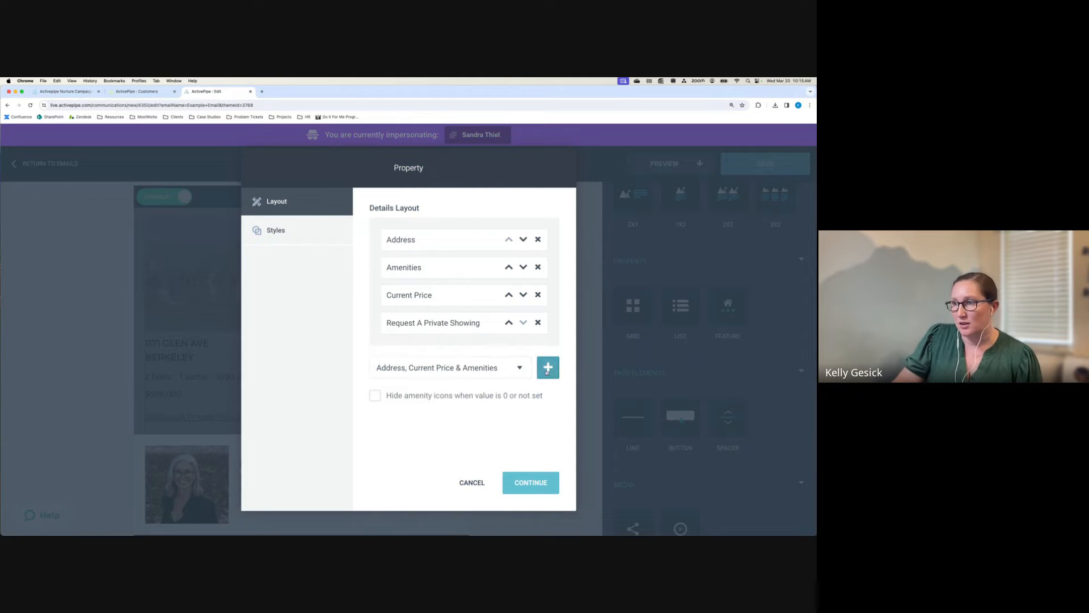
Remove the separate Request A Private Showing, Current Price, Amenities and Address items from the details layout and apply the layout
{"action": "left_click", "coordinate": [539, 322]}
{"action": "left_click", "coordinate": [538, 295]}
{"action": "left_click", "coordinate": [538, 267]}
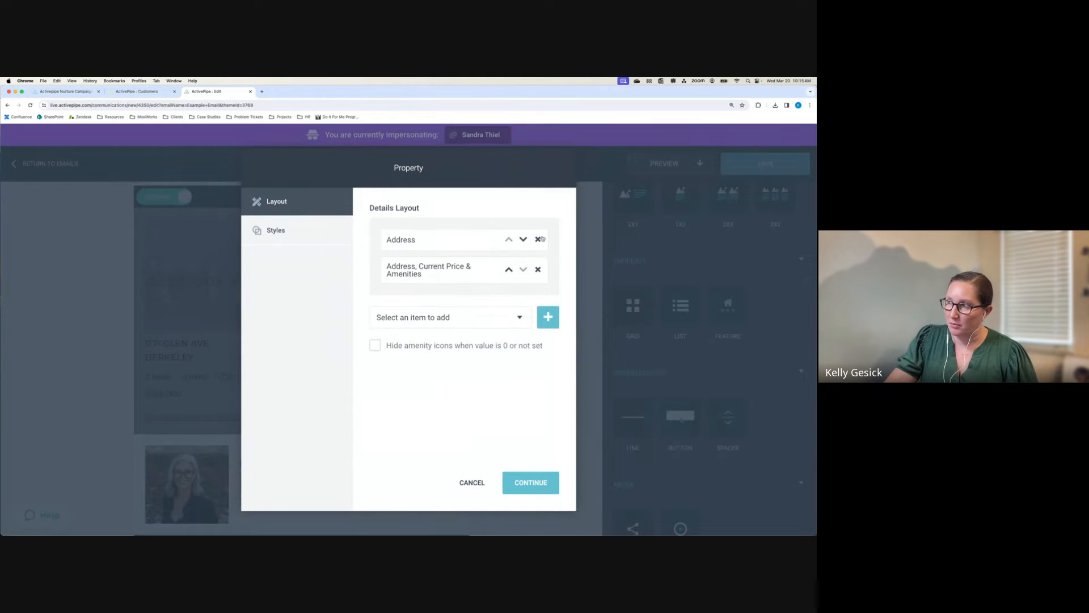
{"action": "left_click", "coordinate": [539, 239]}
{"action": "left_click", "coordinate": [531, 482]}
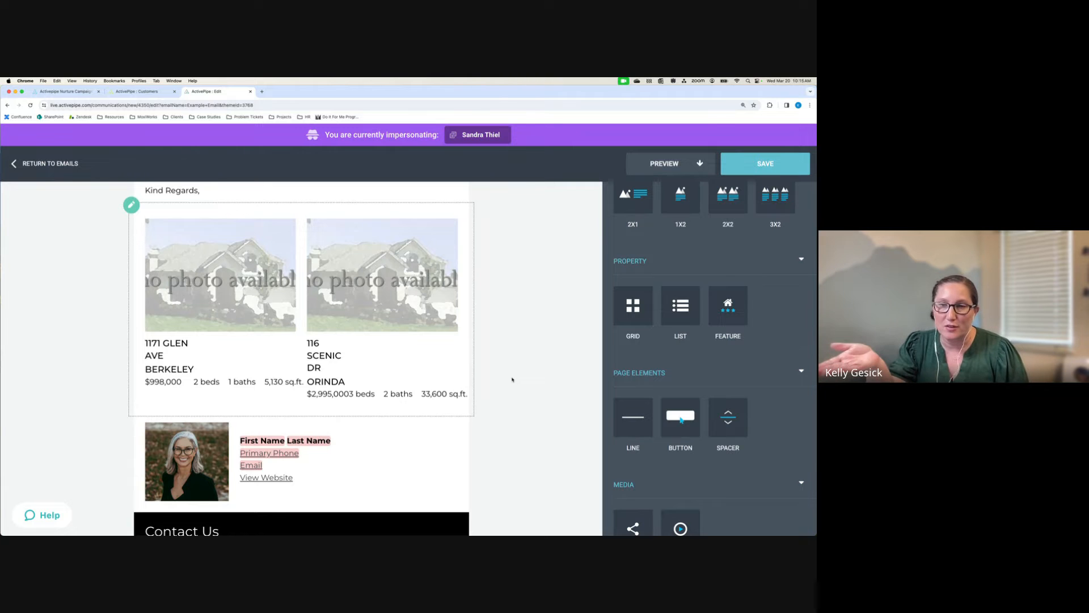
{"action": "scroll", "coordinate": [553, 370], "scroll_direction": "down", "scroll_amount": 1}
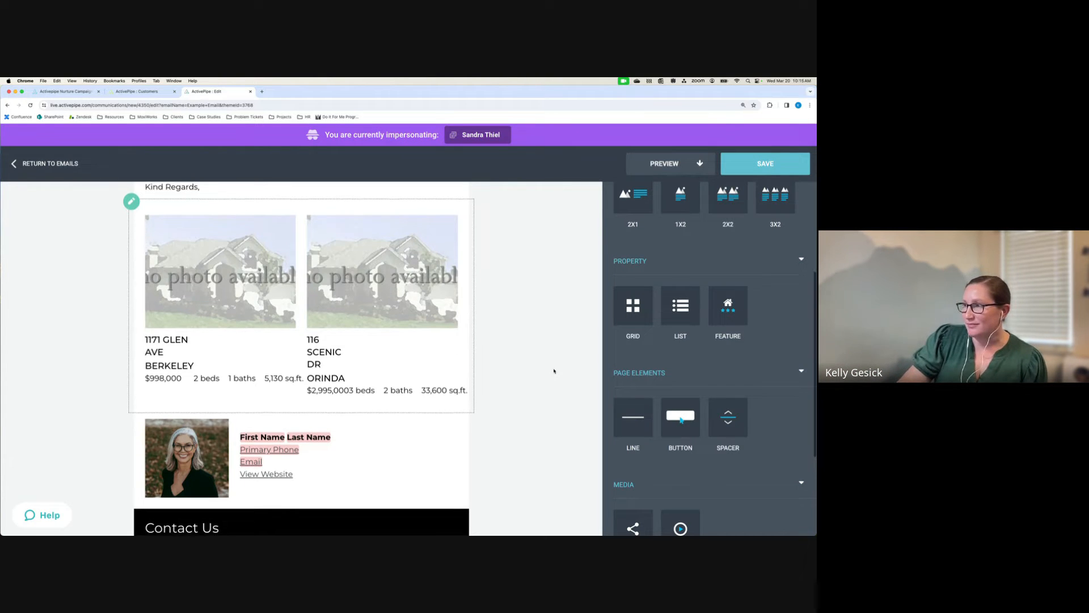
{"action": "scroll", "coordinate": [469, 321], "scroll_direction": "up", "scroll_amount": 2}
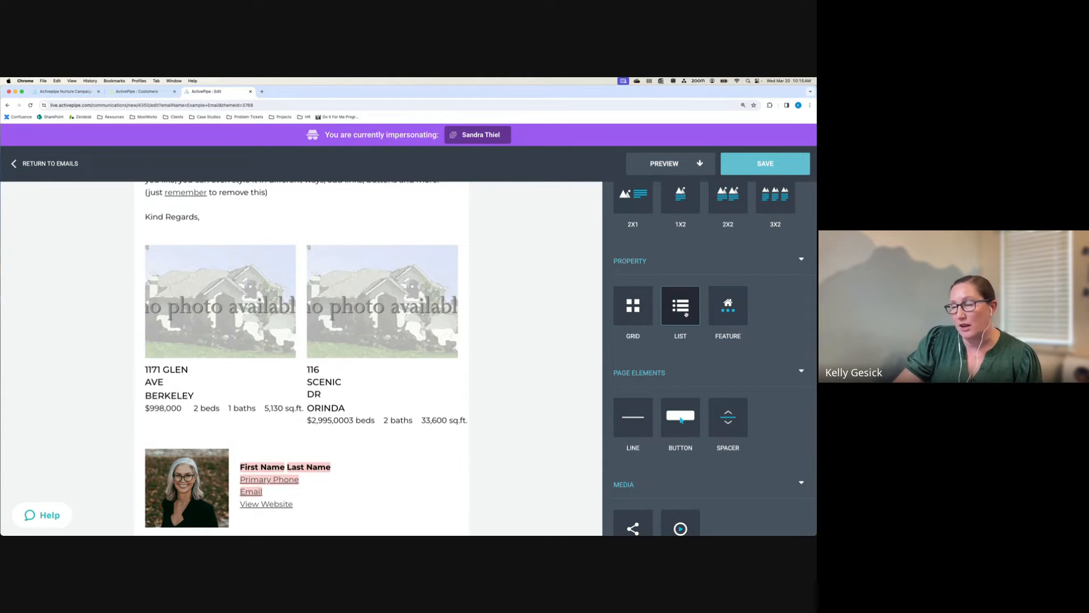
Insert a property list panel above the two-property grid, look over its layout and delete the panel
{"action": "left_click_drag", "start_coordinate": [686, 313], "coordinate": [387, 251]}
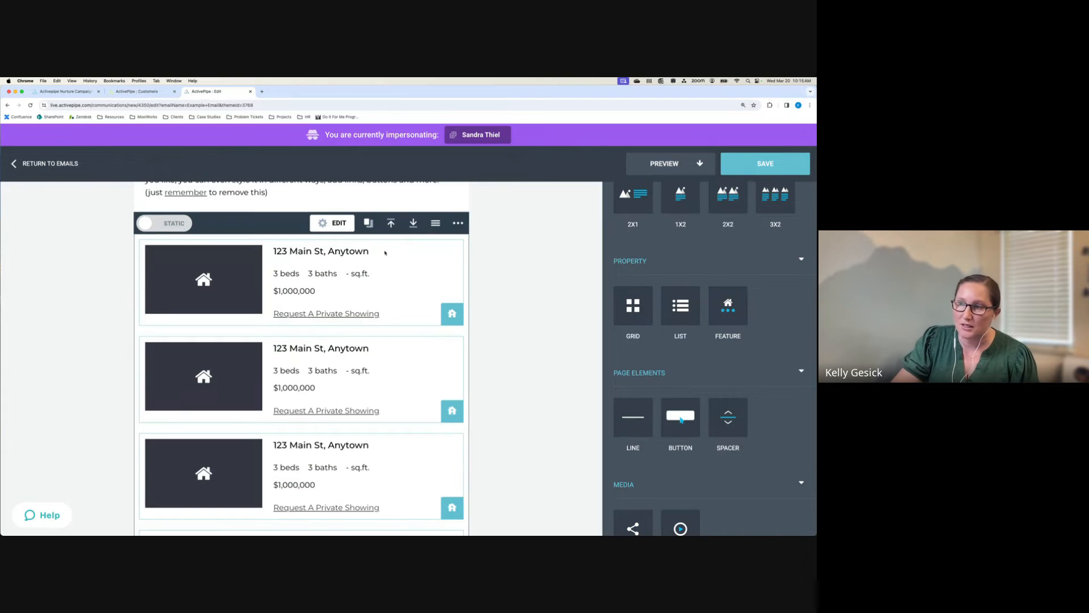
{"action": "scroll", "coordinate": [331, 493], "scroll_direction": "down", "scroll_amount": 1}
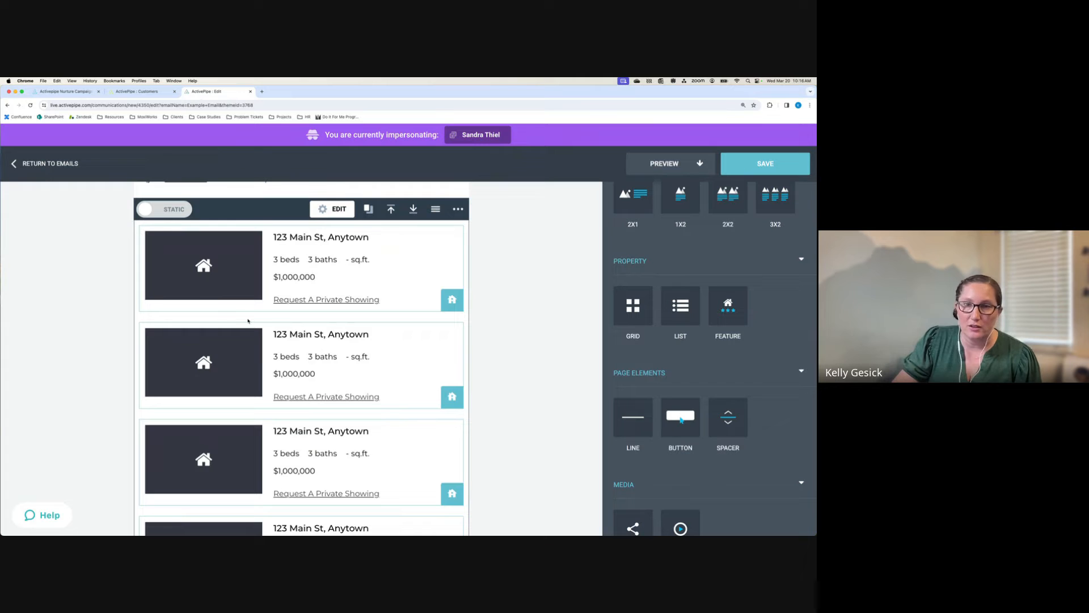
{"action": "scroll", "coordinate": [248, 321], "scroll_direction": "down", "scroll_amount": 1}
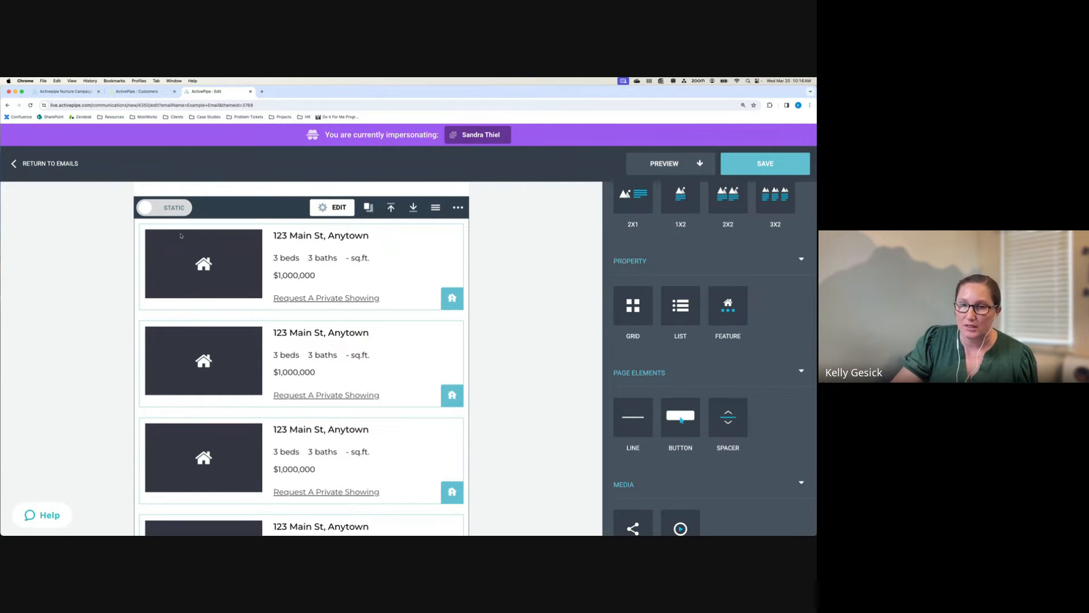
{"action": "left_click", "coordinate": [457, 207]}
{"action": "left_click", "coordinate": [430, 236]}
Insert a property feature panel above the two-property grid, look at its property selection and close it without choosing a property
{"action": "left_click_drag", "start_coordinate": [728, 307], "coordinate": [409, 229]}
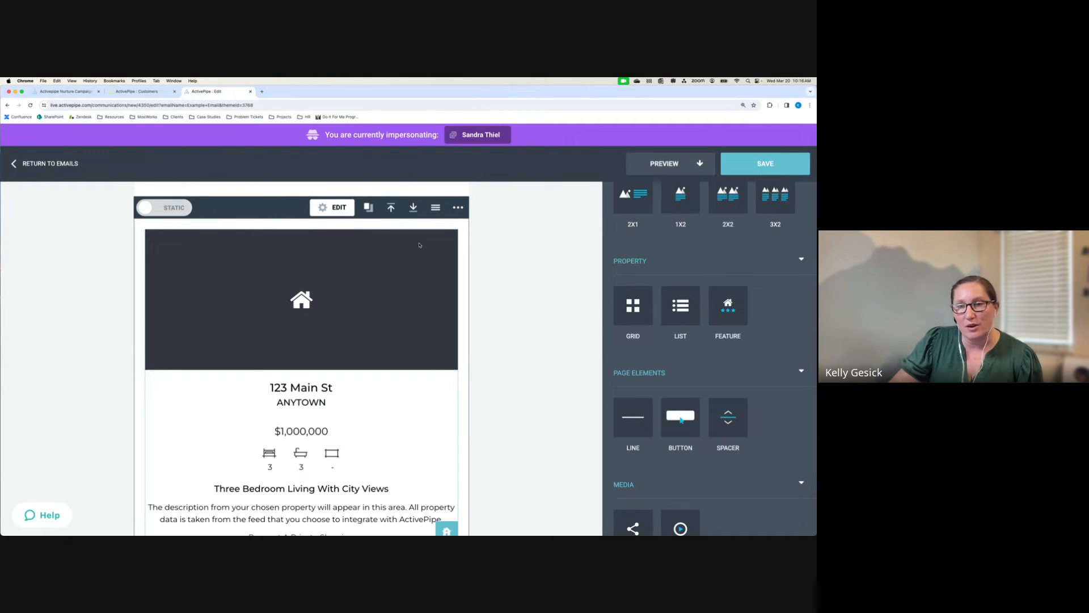
{"action": "scroll", "coordinate": [420, 245], "scroll_direction": "down", "scroll_amount": 2}
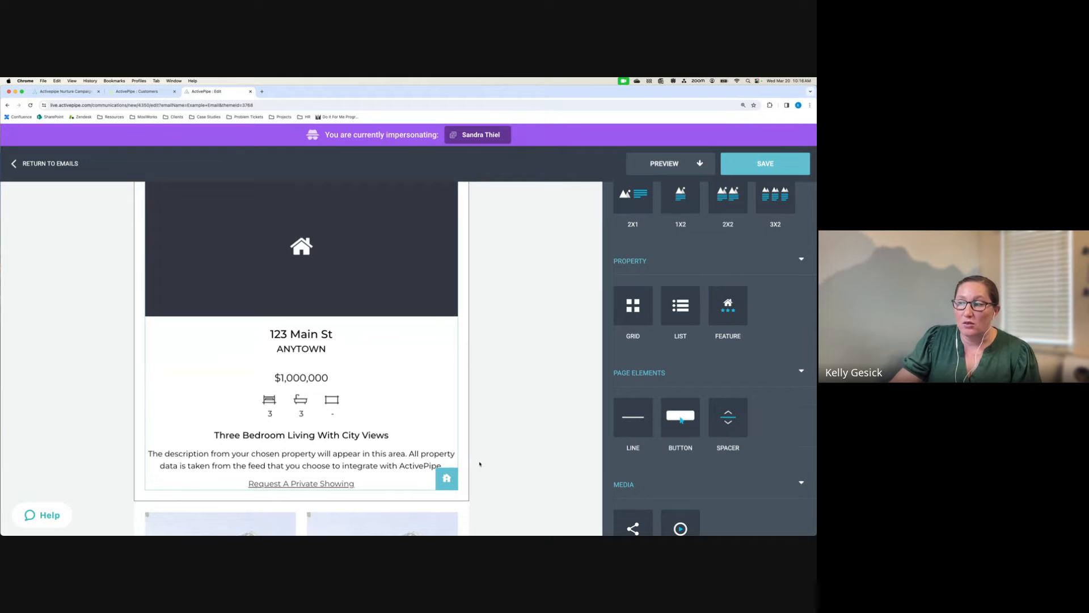
{"action": "left_click", "coordinate": [444, 479]}
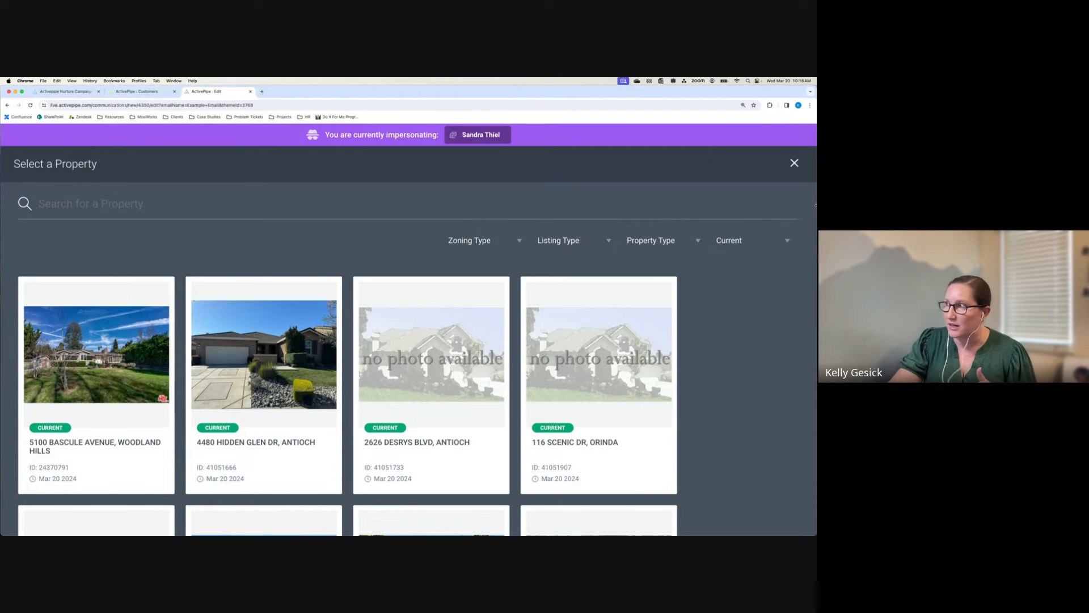
{"action": "left_click", "coordinate": [794, 164]}
{"action": "scroll", "coordinate": [334, 261], "scroll_direction": "up", "scroll_amount": 3}
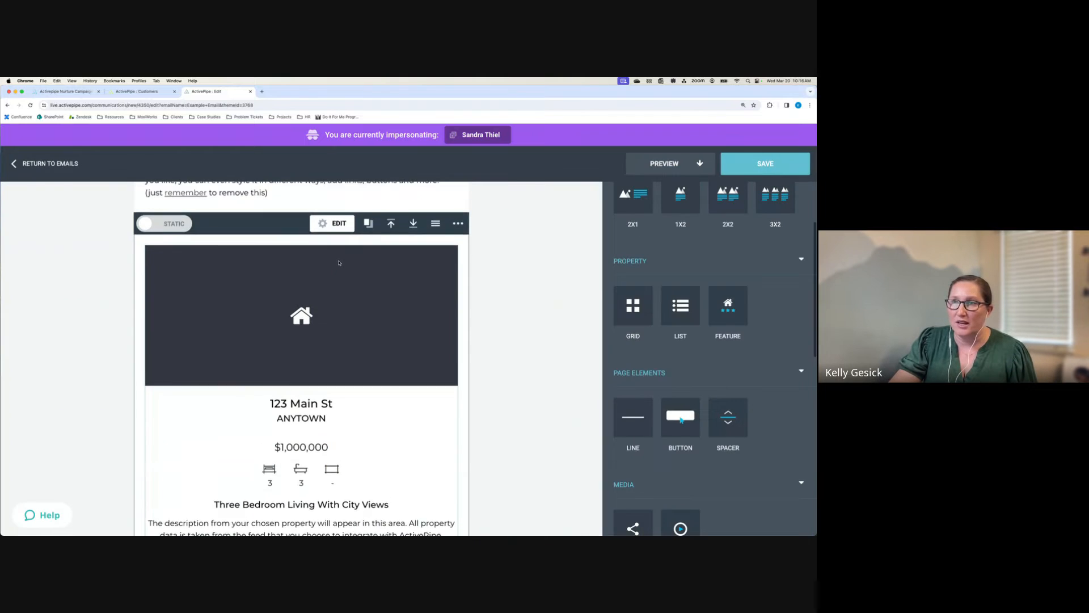
Switch the property feature panel to dynamic data, look at it and delete the panel
{"action": "left_click", "coordinate": [161, 292]}
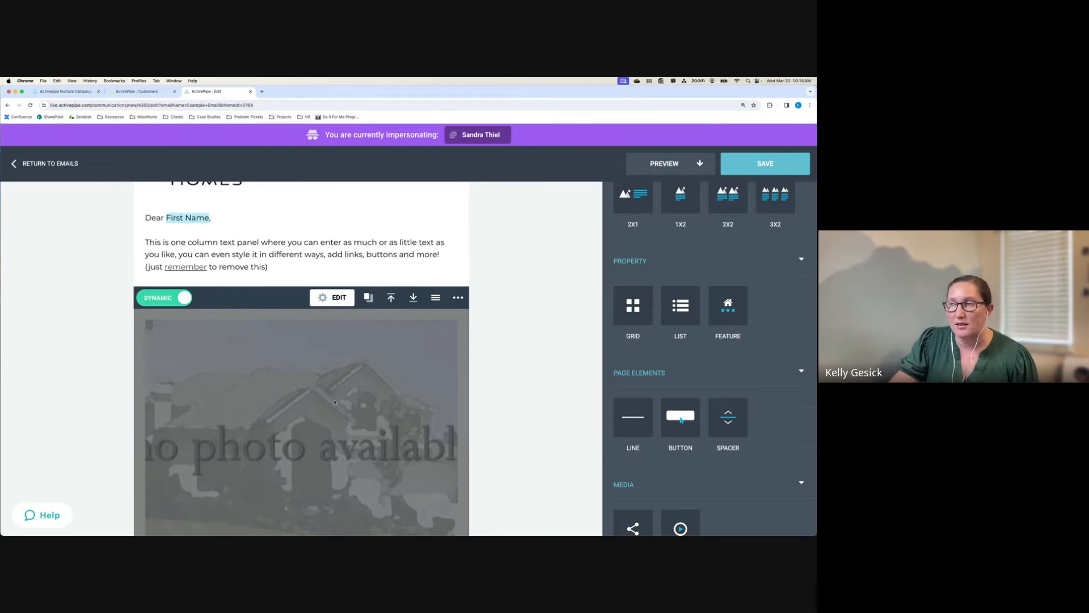
{"action": "left_click", "coordinate": [459, 298]}
{"action": "left_click", "coordinate": [411, 320]}
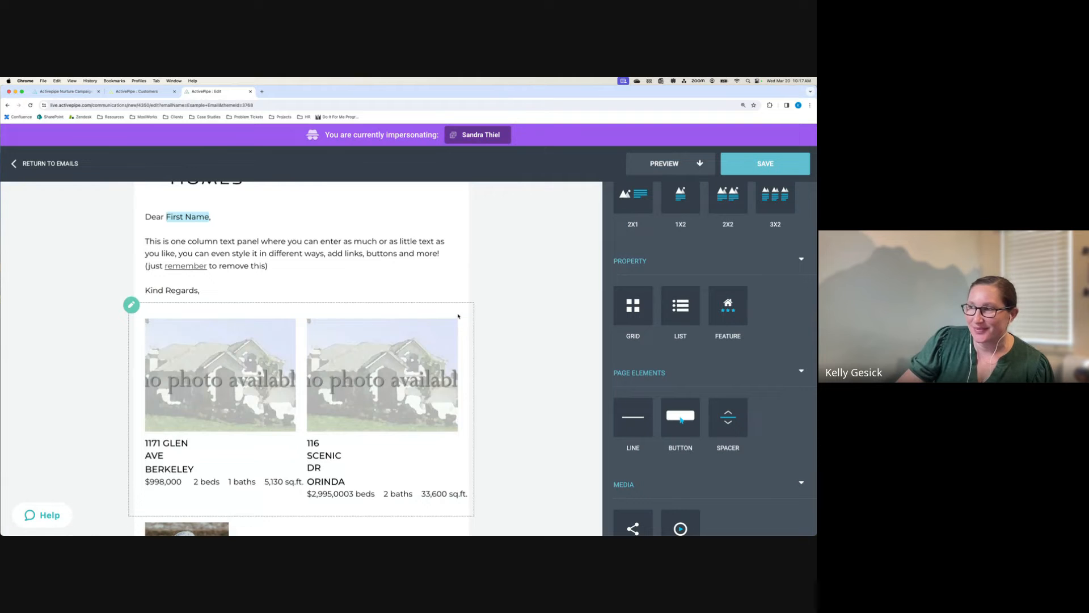
Delete the two-property grid and insert a Real Estate Content feature panel below the text panel
{"action": "left_click", "coordinate": [458, 297]}
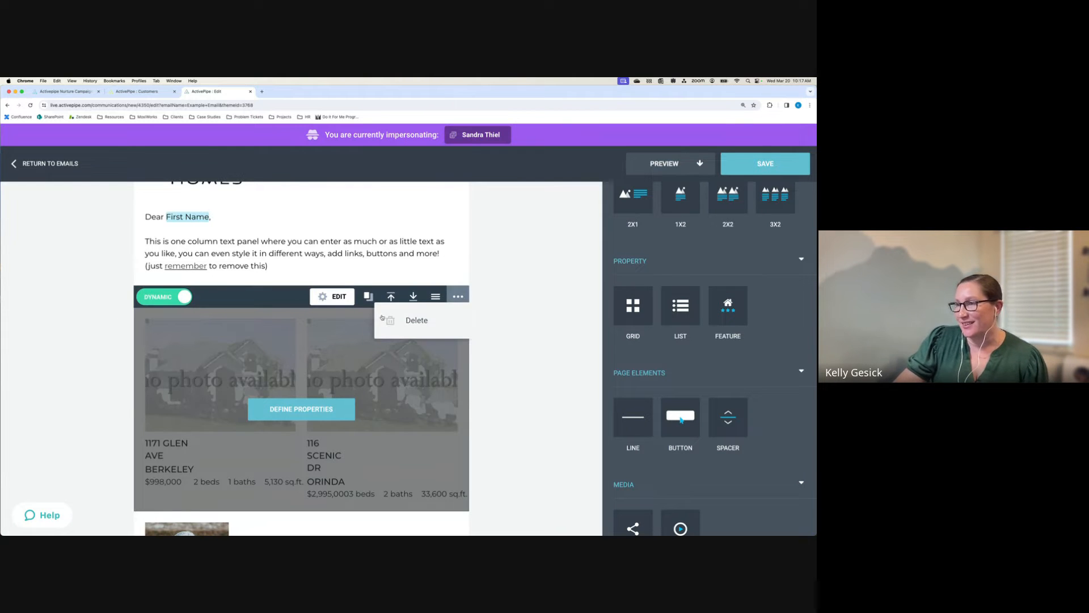
{"action": "left_click", "coordinate": [413, 319]}
{"action": "scroll", "coordinate": [609, 360], "scroll_direction": "down", "scroll_amount": 5}
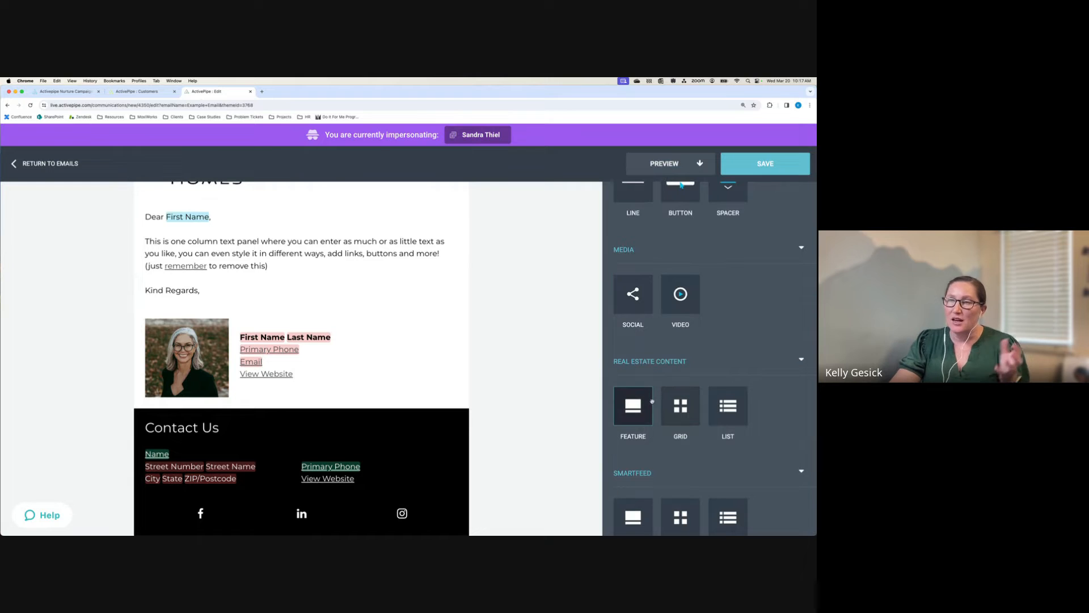
{"action": "left_click_drag", "start_coordinate": [641, 404], "coordinate": [438, 299]}
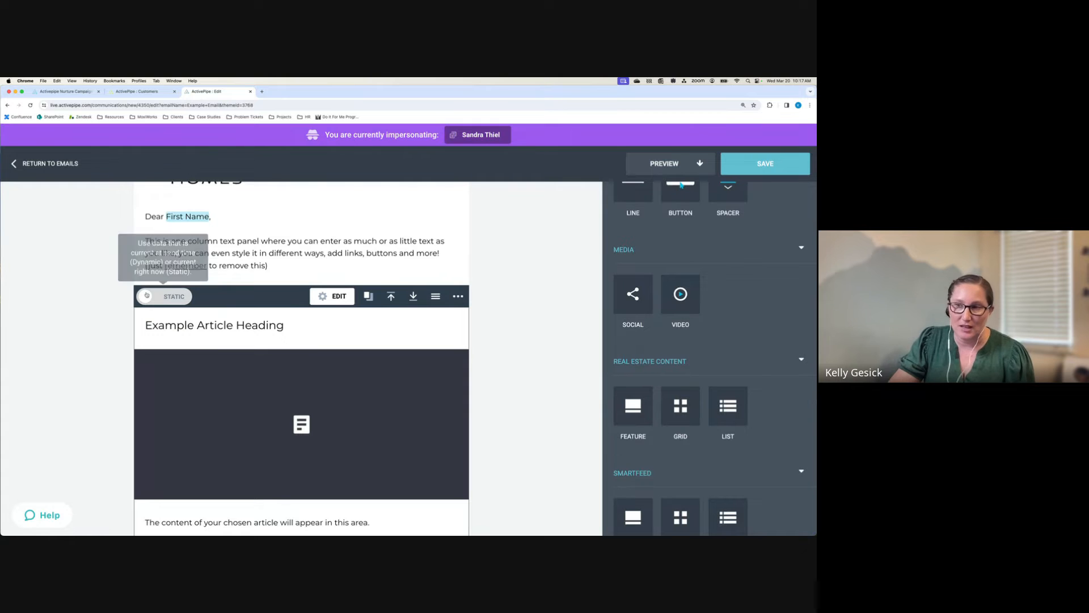
Browse the RealEstate Content library and fill the feature panel with the article "Planning a spring sale"
{"action": "scroll", "coordinate": [361, 348], "scroll_direction": "down", "scroll_amount": 3}
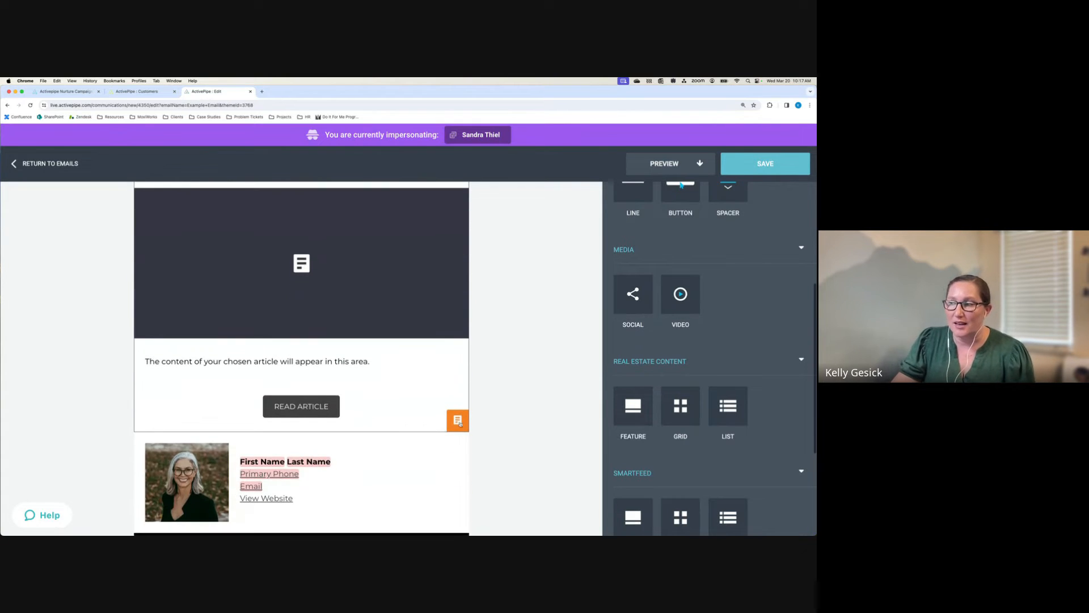
{"action": "left_click", "coordinate": [460, 420]}
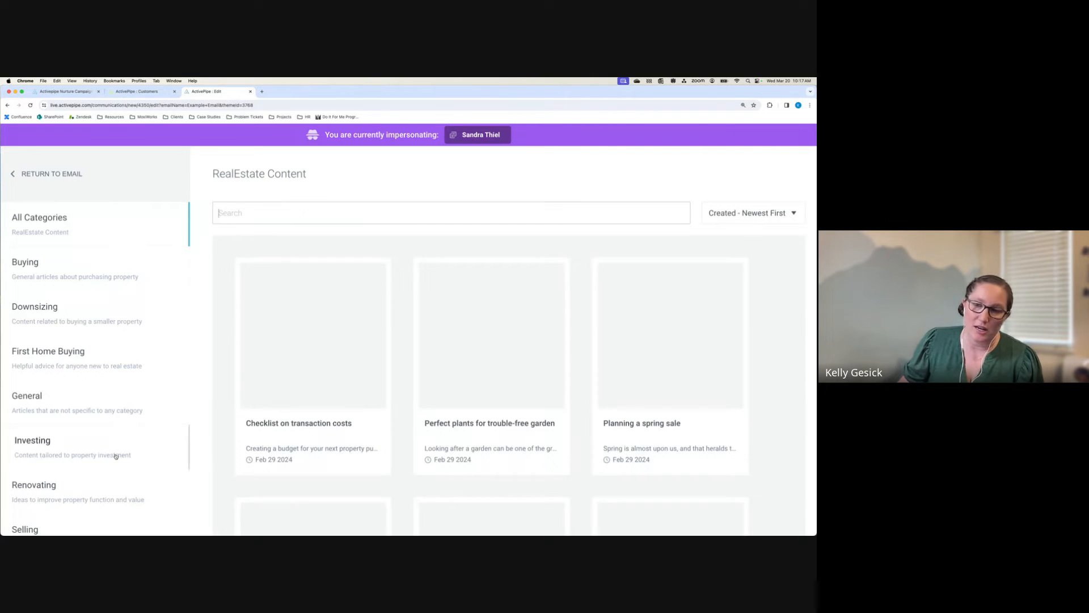
{"action": "scroll", "coordinate": [116, 456], "scroll_direction": "down", "scroll_amount": 2}
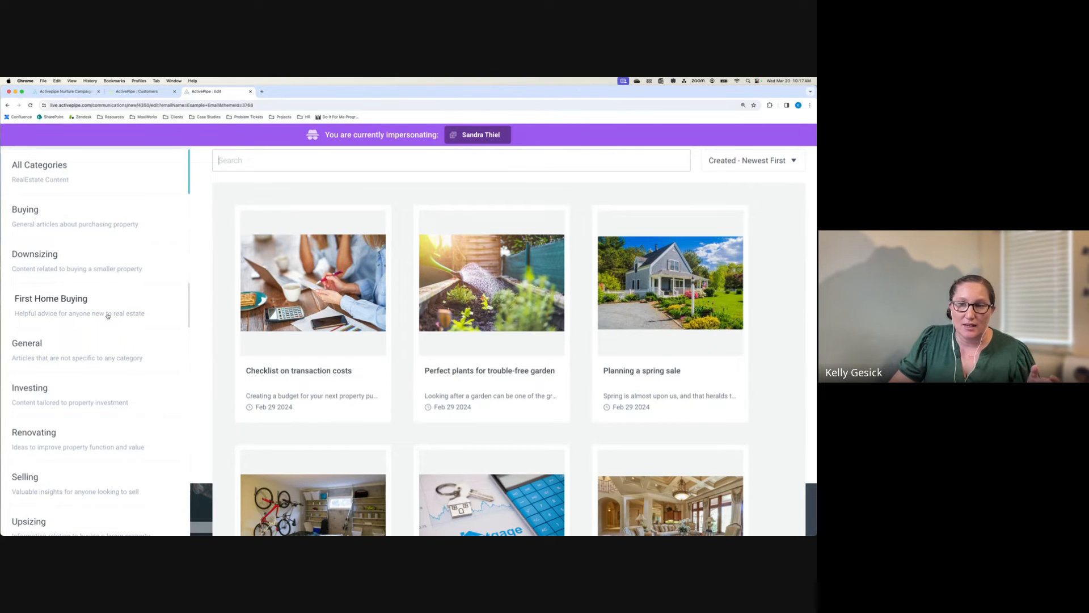
{"action": "scroll", "coordinate": [107, 315], "scroll_direction": "down", "scroll_amount": 1}
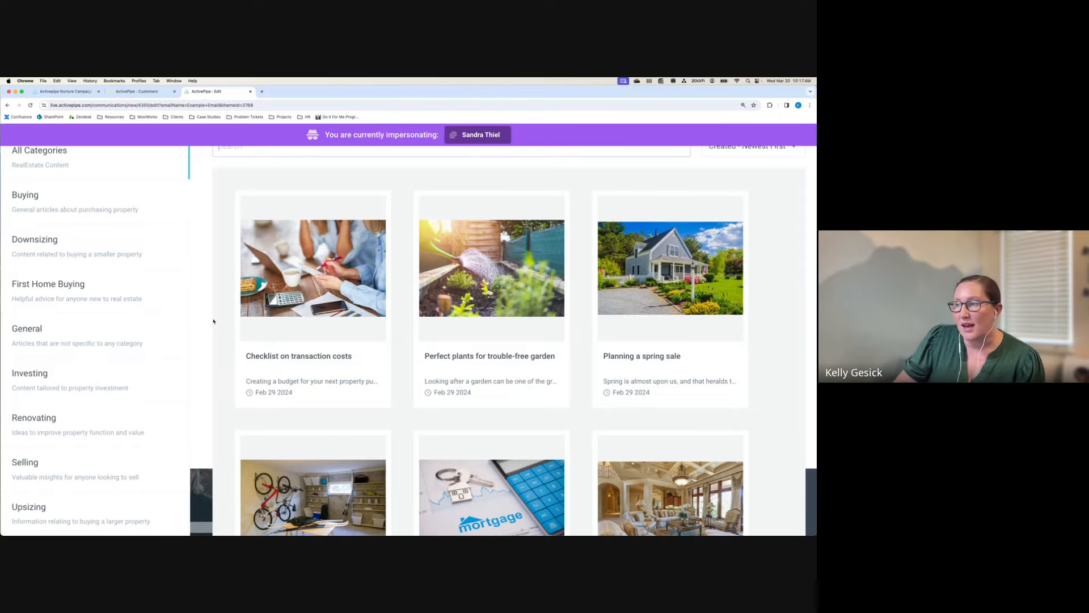
{"action": "scroll", "coordinate": [566, 333], "scroll_direction": "up", "scroll_amount": 3}
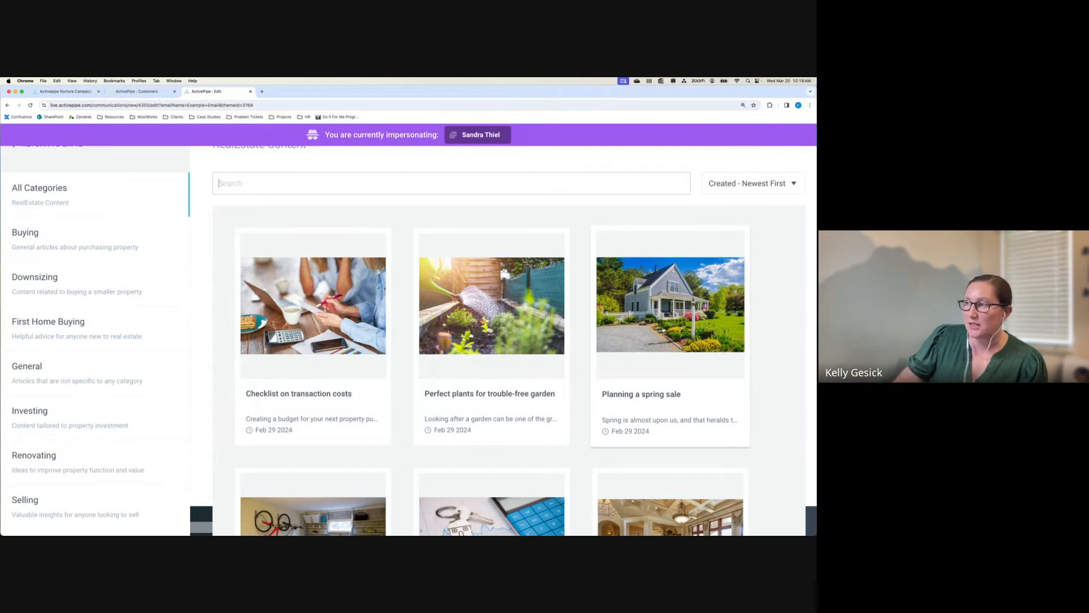
{"action": "left_click", "coordinate": [670, 340]}
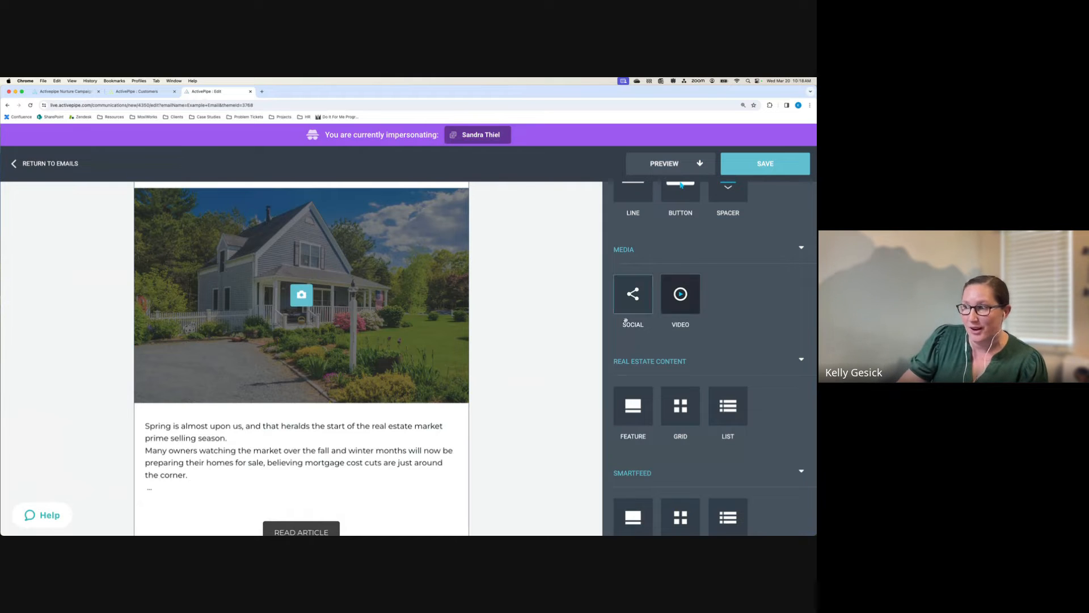
{"action": "scroll", "coordinate": [524, 294], "scroll_direction": "down", "scroll_amount": 2}
{"action": "scroll", "coordinate": [525, 294], "scroll_direction": "down", "scroll_amount": 1}
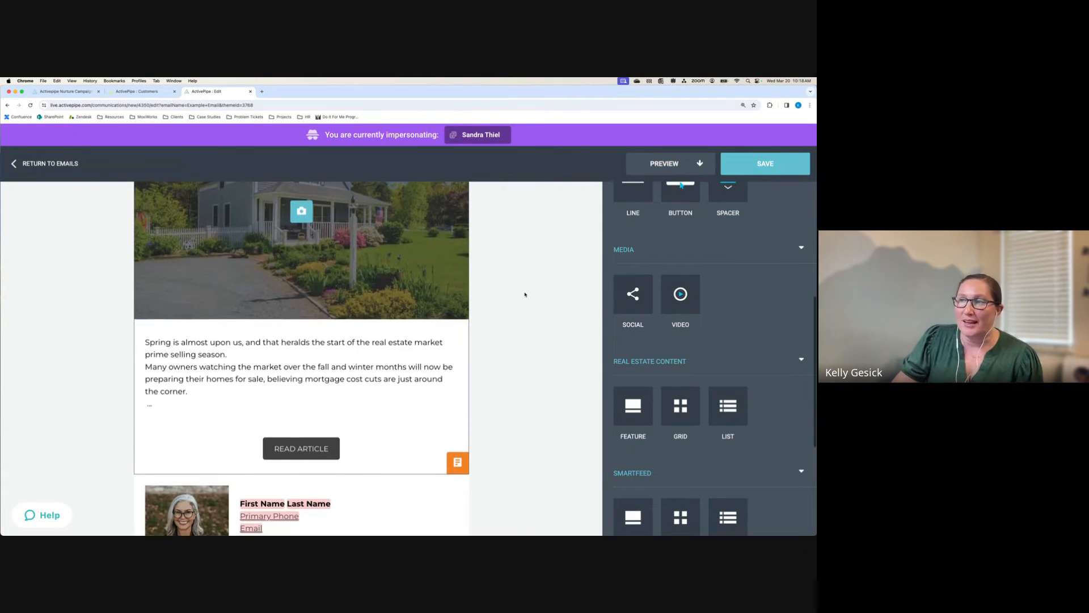
Switch the article feature panel to dynamic data and define Investing as its only content category
{"action": "scroll", "coordinate": [525, 295], "scroll_direction": "up", "scroll_amount": 4}
{"action": "scroll", "coordinate": [525, 294], "scroll_direction": "up", "scroll_amount": 3}
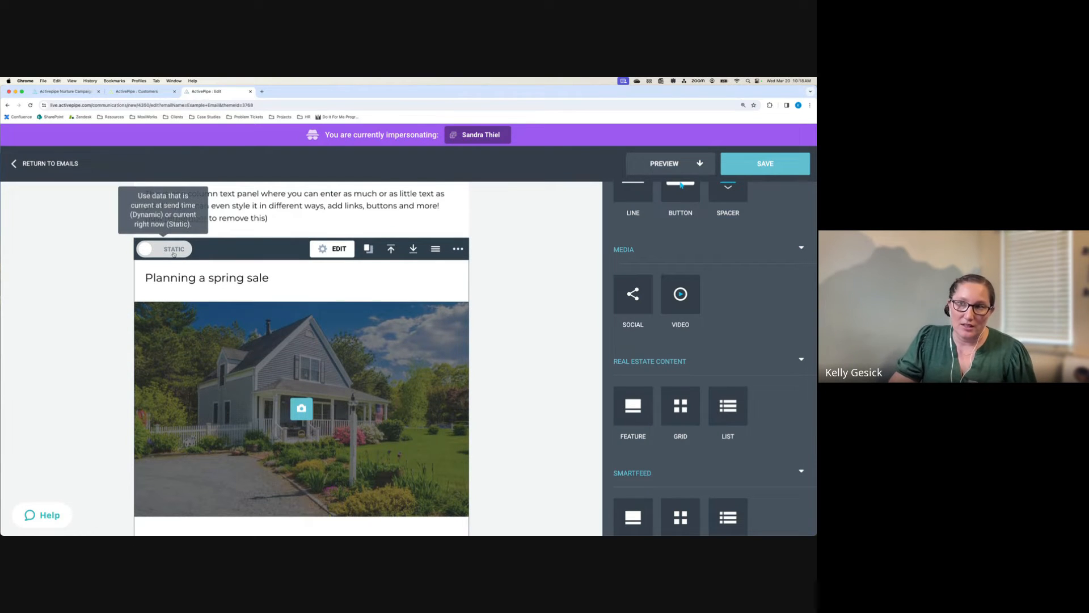
{"action": "left_click", "coordinate": [174, 249]}
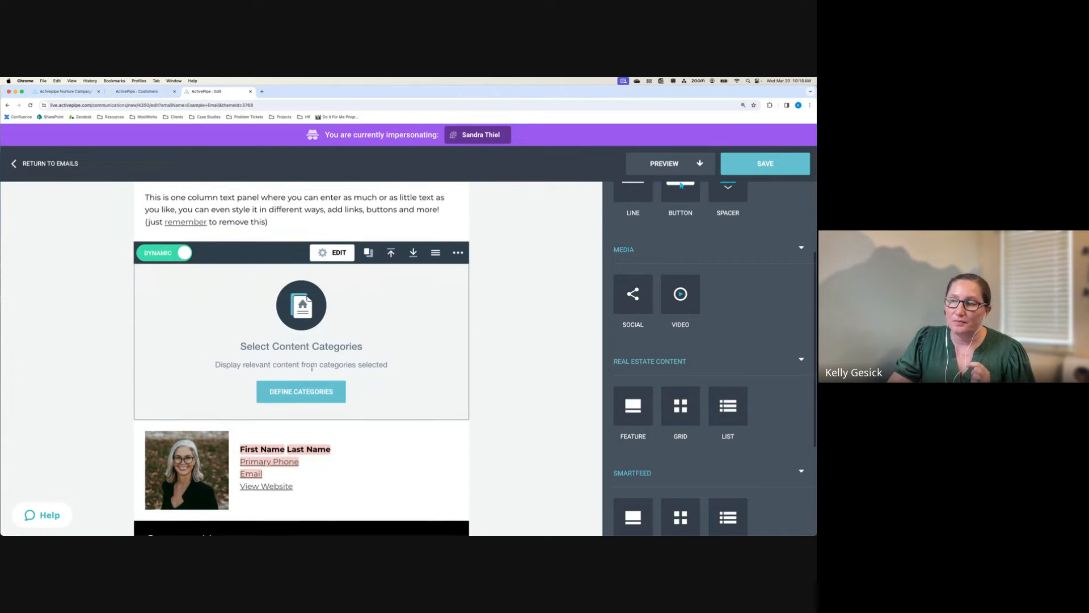
{"action": "left_click", "coordinate": [303, 397]}
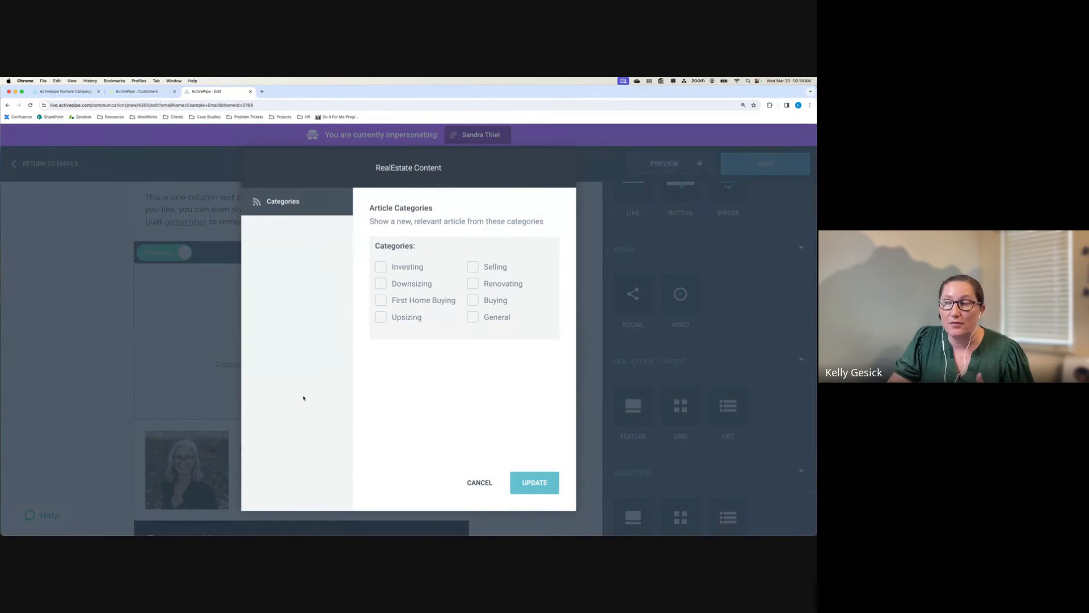
{"action": "left_click", "coordinate": [381, 267]}
{"action": "left_click", "coordinate": [534, 483]}
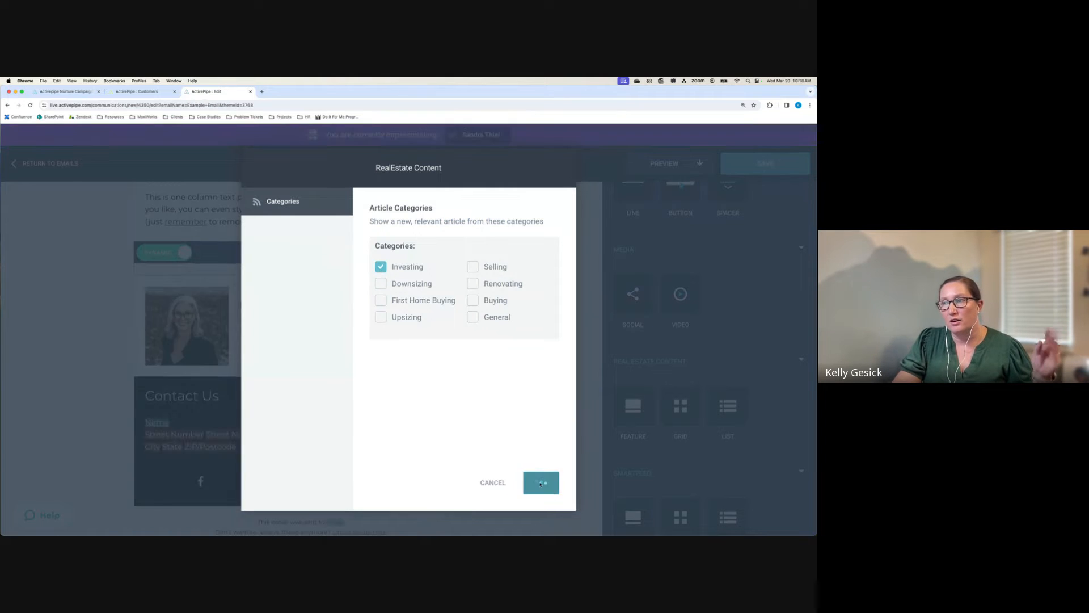
Examine the dynamic article panel's heading, image, excerpt and article button, along with the agent and contact sections below
{"action": "scroll", "coordinate": [489, 364], "scroll_direction": "down", "scroll_amount": 2}
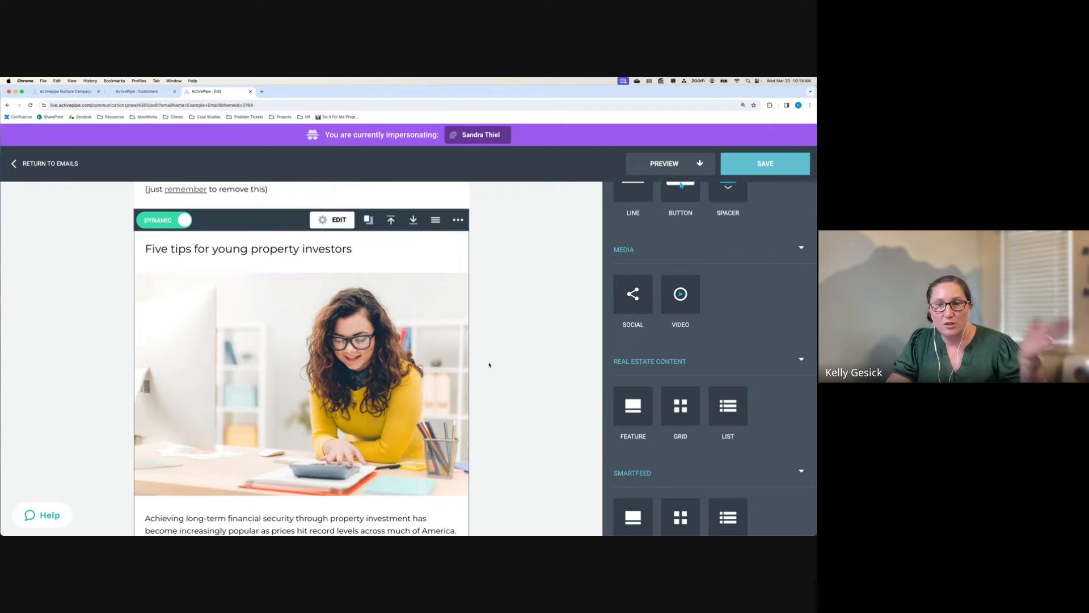
{"action": "scroll", "coordinate": [469, 370], "scroll_direction": "down", "scroll_amount": 5}
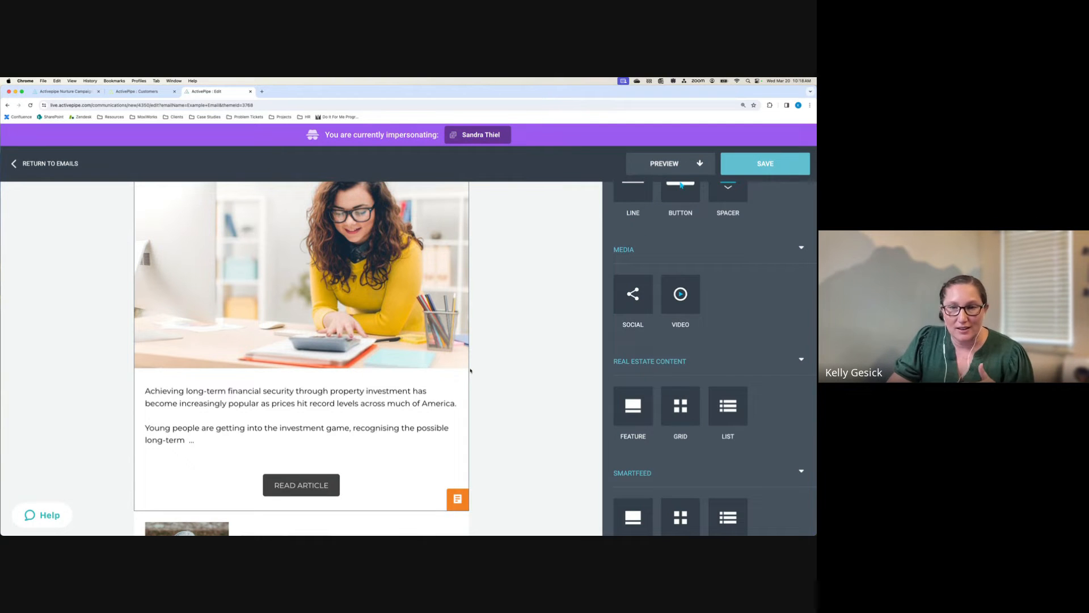
{"action": "scroll", "coordinate": [470, 371], "scroll_direction": "down", "scroll_amount": 1}
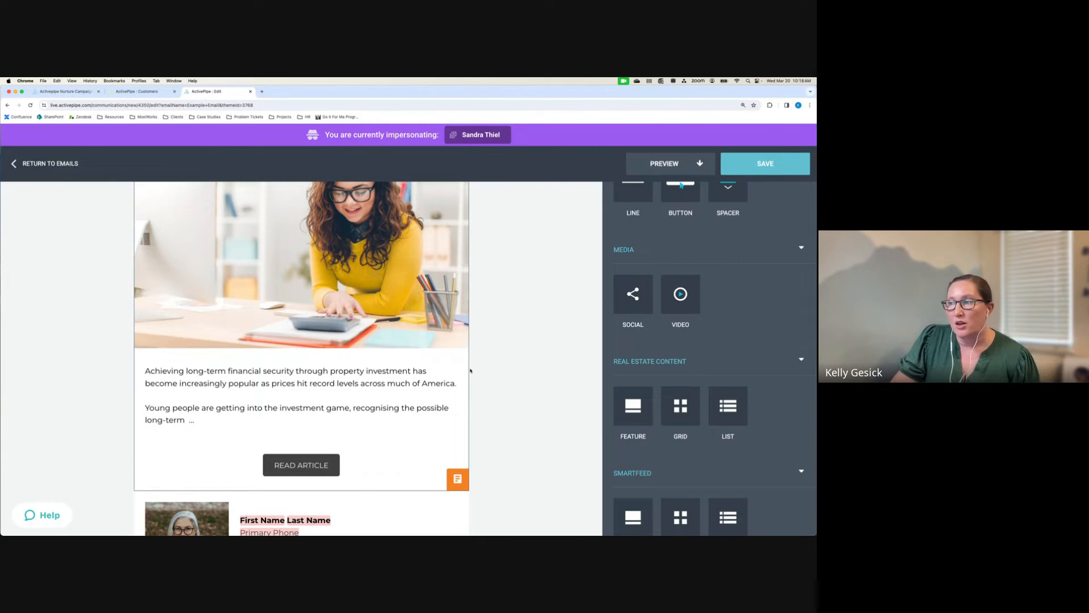
{"action": "scroll", "coordinate": [470, 371], "scroll_direction": "down", "scroll_amount": 3}
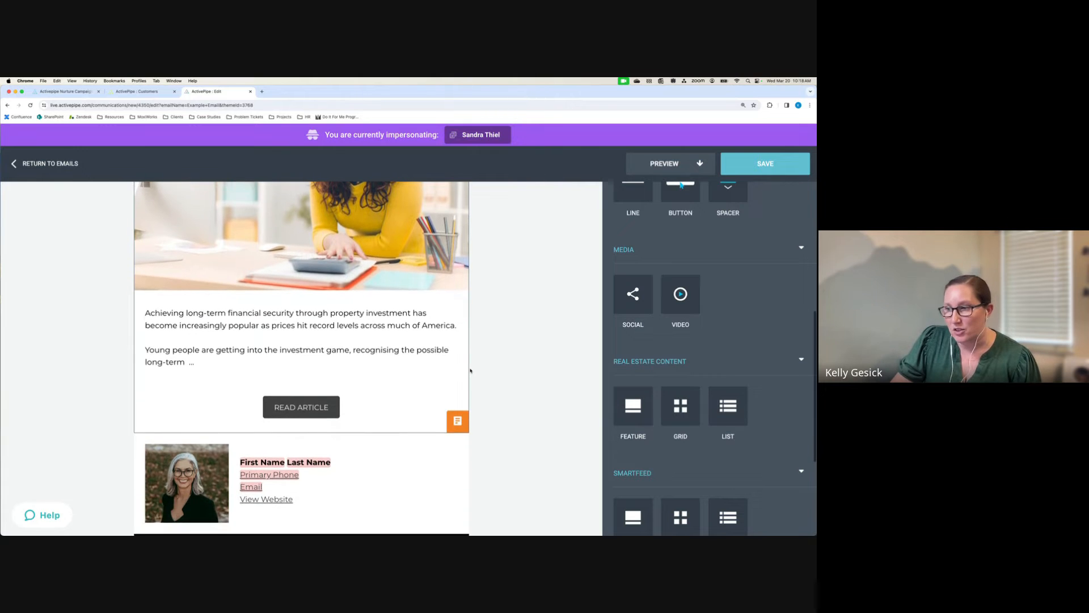
{"action": "scroll", "coordinate": [469, 370], "scroll_direction": "down", "scroll_amount": 3}
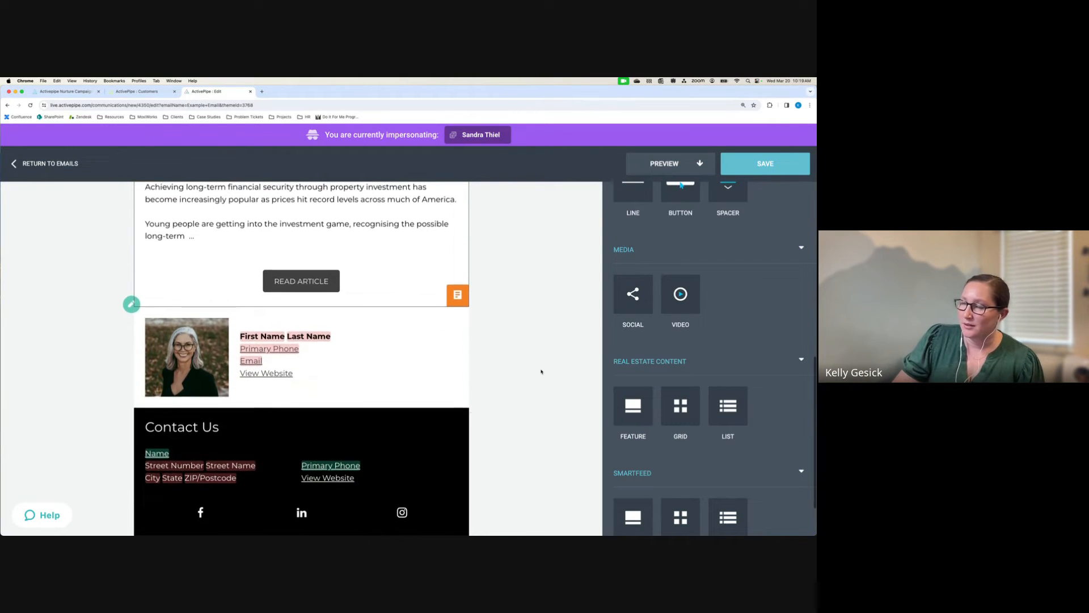
{"action": "scroll", "coordinate": [540, 371], "scroll_direction": "up", "scroll_amount": 5}
{"action": "scroll", "coordinate": [541, 372], "scroll_direction": "up", "scroll_amount": 5}
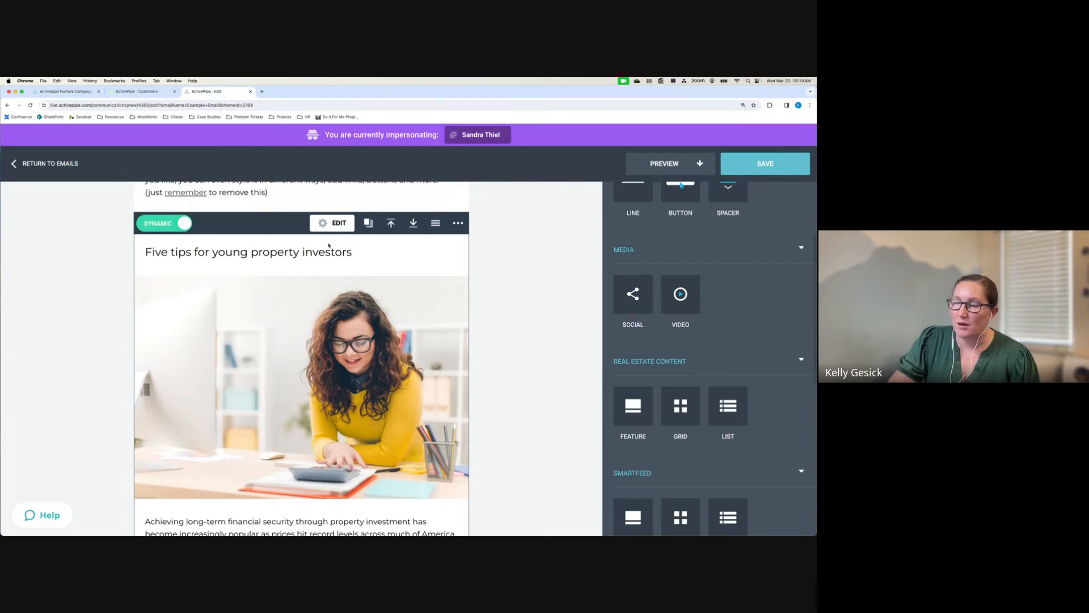
{"action": "scroll", "coordinate": [321, 443], "scroll_direction": "down", "scroll_amount": 4}
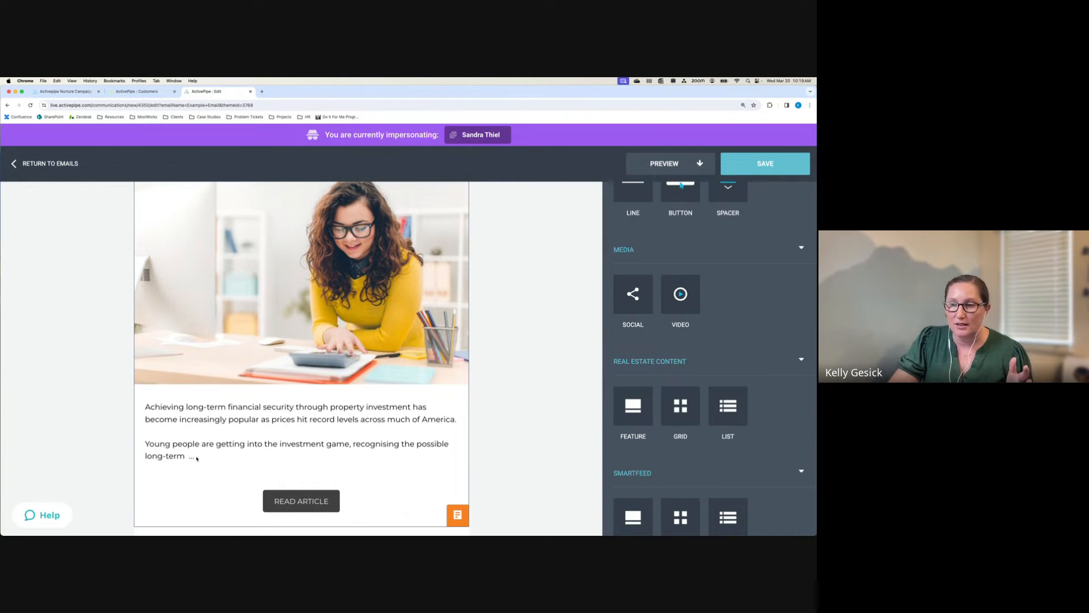
Switch the article panel to static data and delete the excerpt's second paragraph, which begins "Young people are getting into the investment game"
{"action": "left_click_drag", "start_coordinate": [204, 458], "coordinate": [167, 439]}
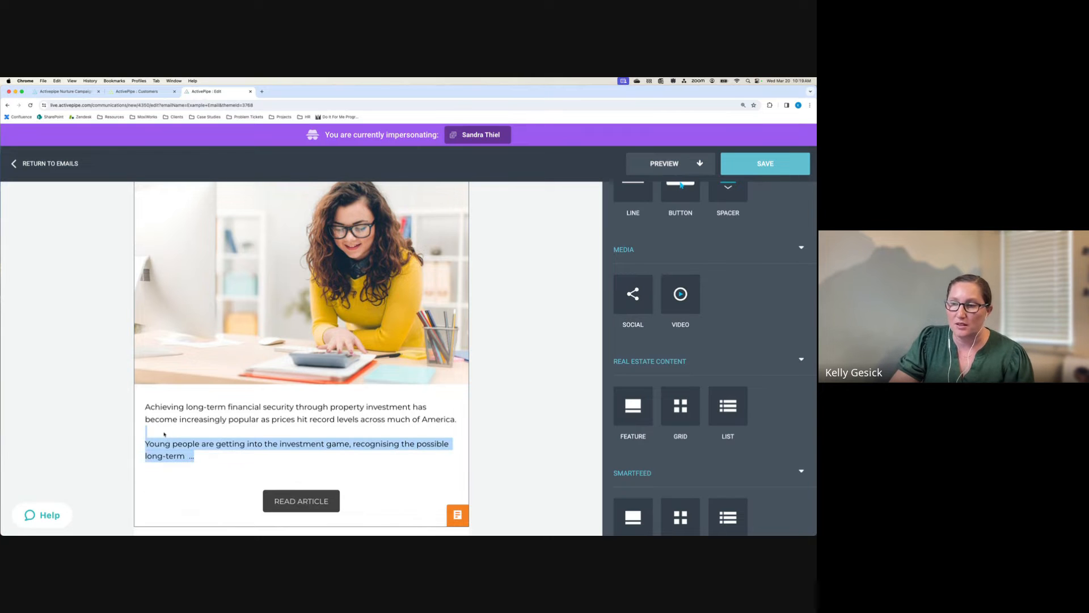
{"action": "scroll", "coordinate": [164, 434], "scroll_direction": "up", "scroll_amount": 3}
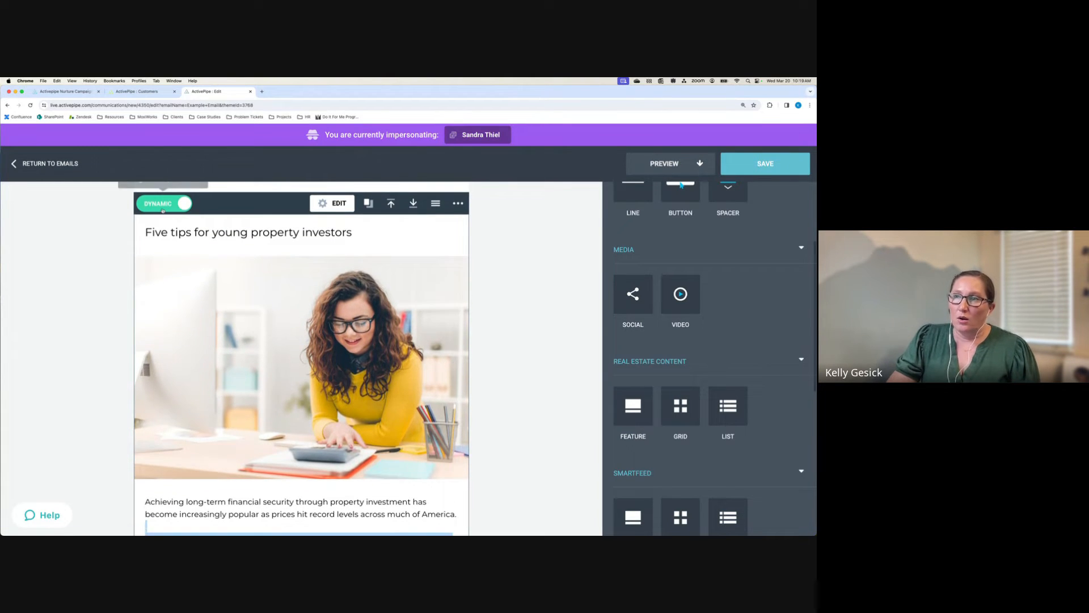
{"action": "left_click", "coordinate": [162, 210]}
{"action": "scroll", "coordinate": [384, 399], "scroll_direction": "down", "scroll_amount": 5}
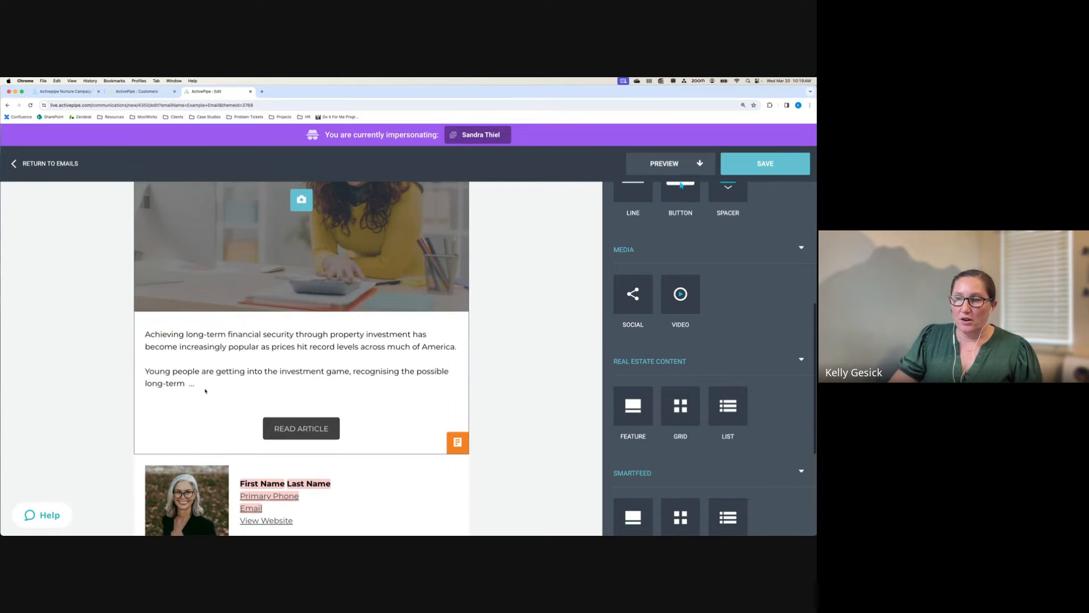
{"action": "left_click_drag", "start_coordinate": [202, 387], "coordinate": [138, 367]}
{"action": "key", "text": "BackSpace"}
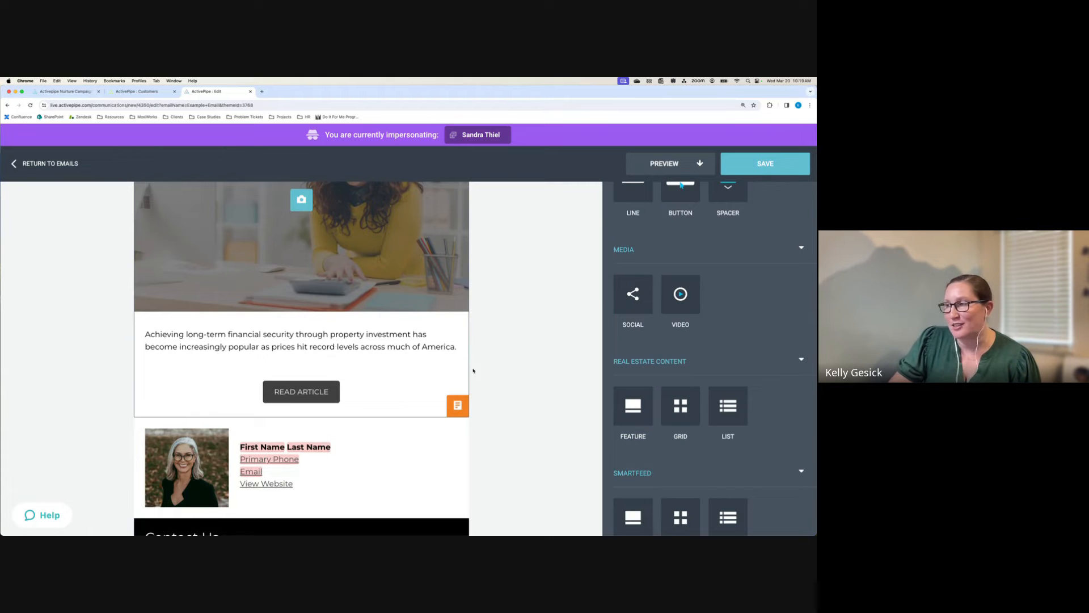
{"action": "scroll", "coordinate": [523, 368], "scroll_direction": "up", "scroll_amount": 3}
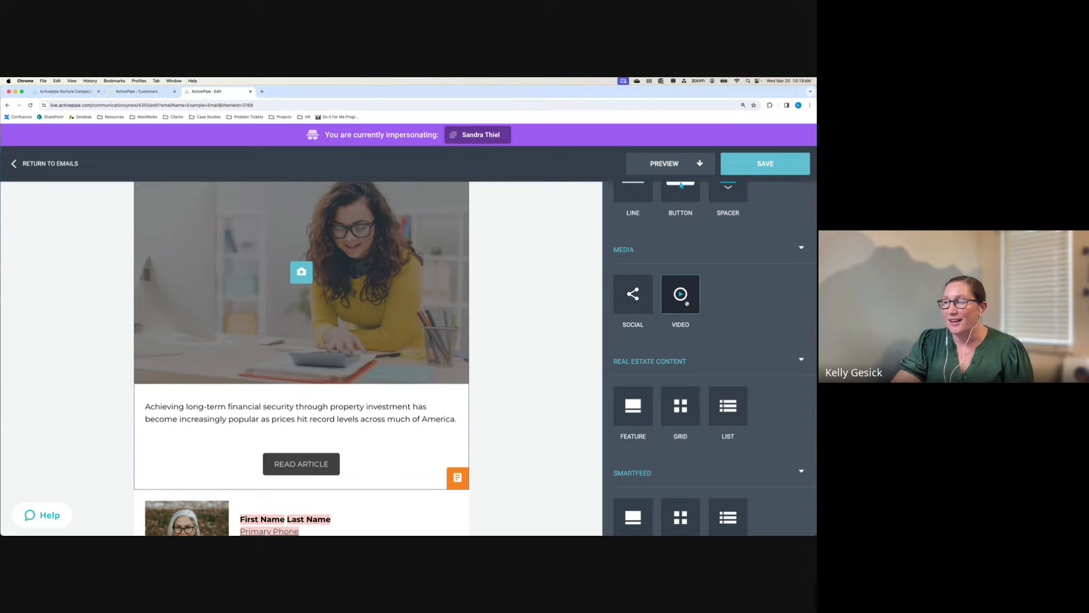
{"action": "left_click_drag", "start_coordinate": [686, 303], "coordinate": [384, 273]}
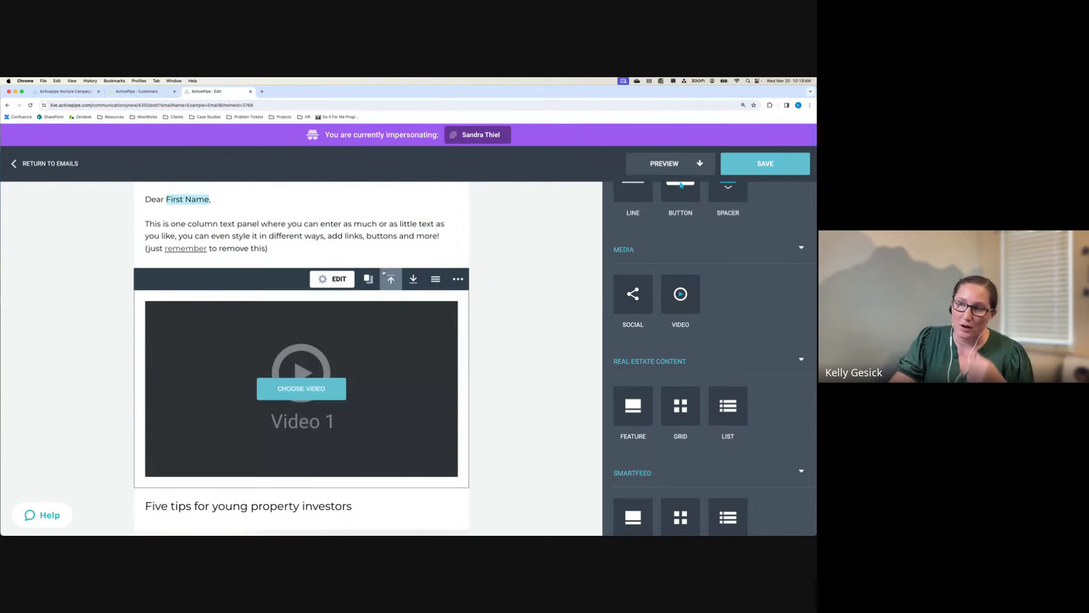
{"action": "left_click", "coordinate": [305, 390]}
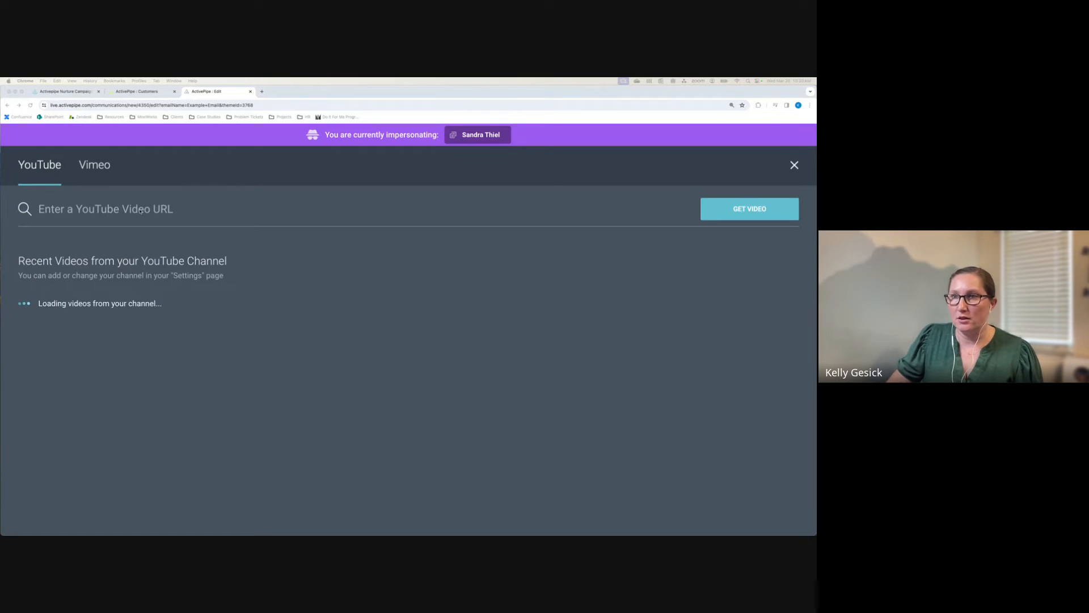
{"action": "type", "text": "https://youtu.be/ToTZSK_AWXM?si=y3zFxInqqoT8n880"}
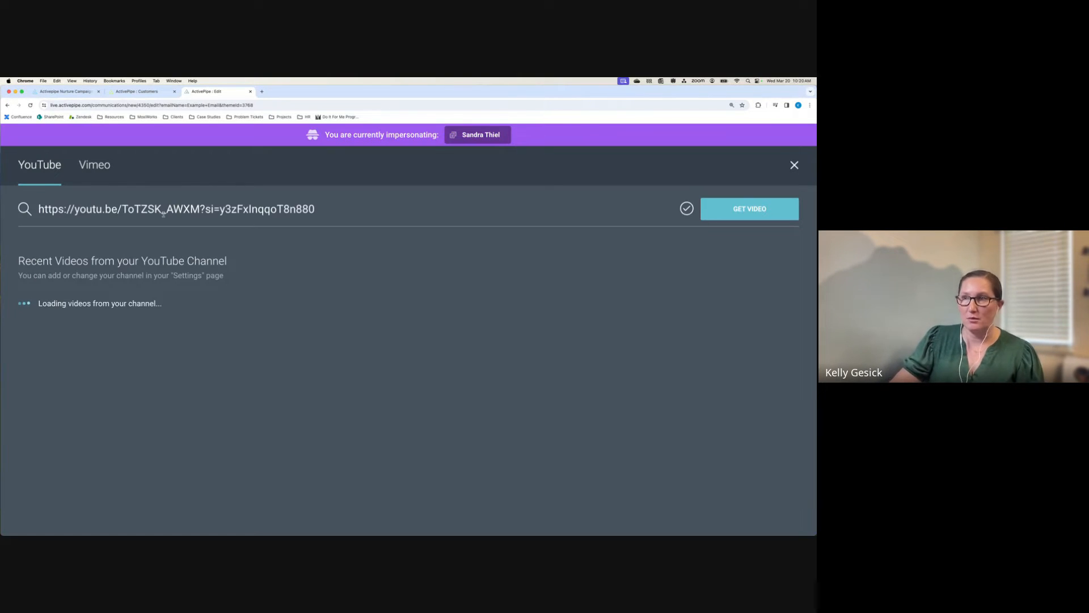
{"action": "left_click", "coordinate": [764, 214]}
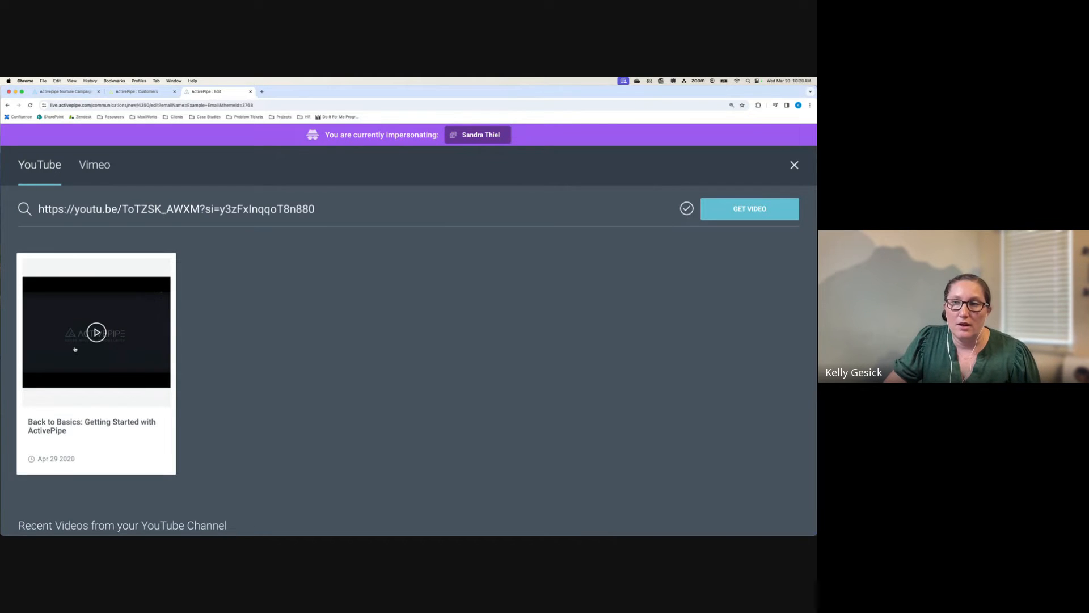
{"action": "left_click", "coordinate": [74, 349]}
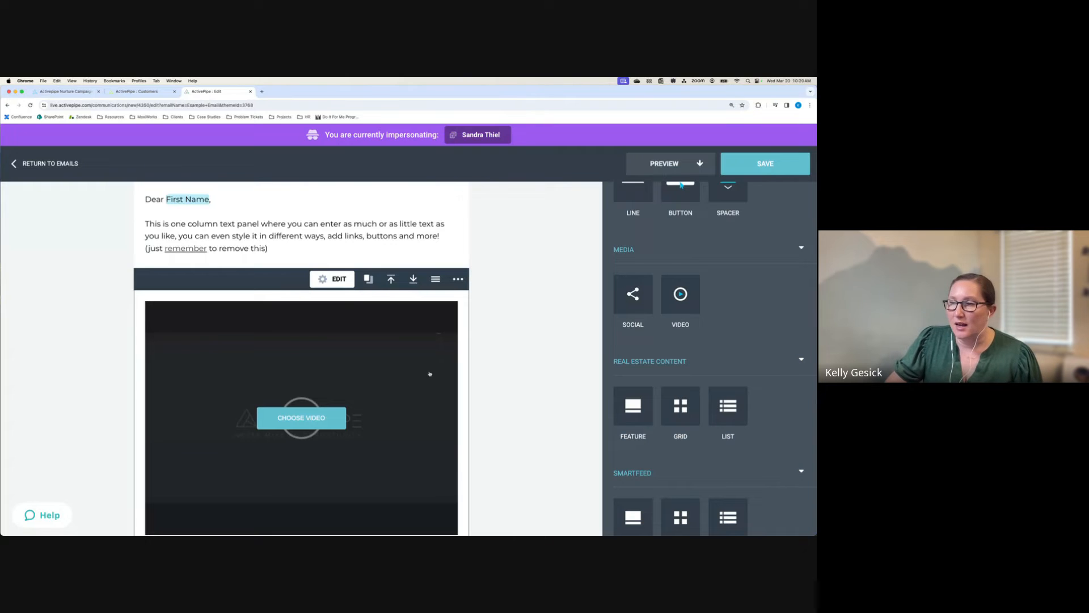
{"action": "scroll", "coordinate": [429, 373], "scroll_direction": "down", "scroll_amount": 3}
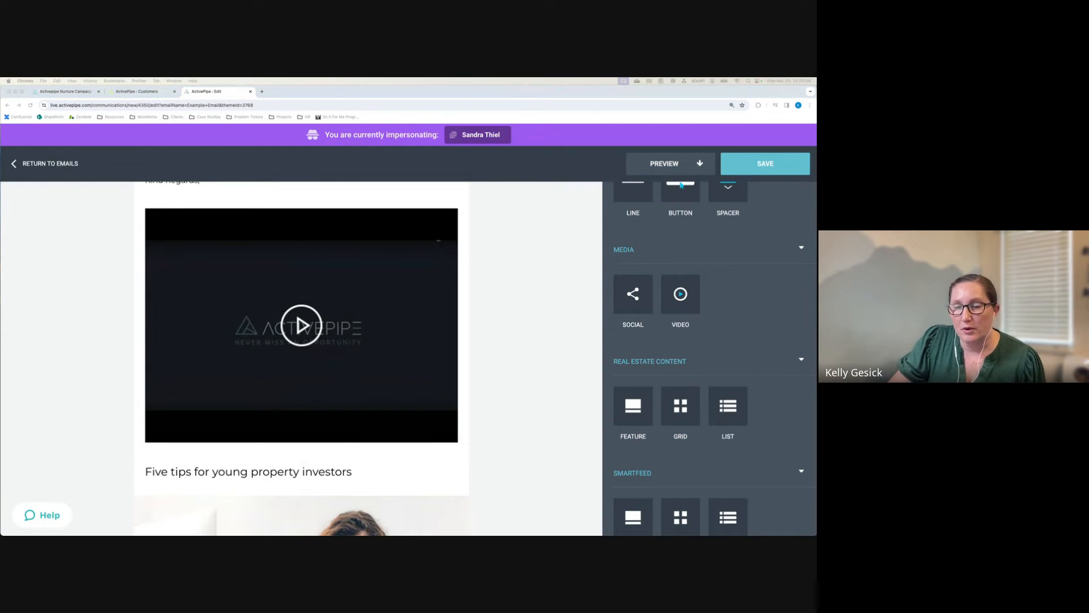
Add a SmartFeed grid between the intro text and the video, and open content selection for its first article
{"action": "scroll", "coordinate": [698, 285], "scroll_direction": "down", "scroll_amount": 3}
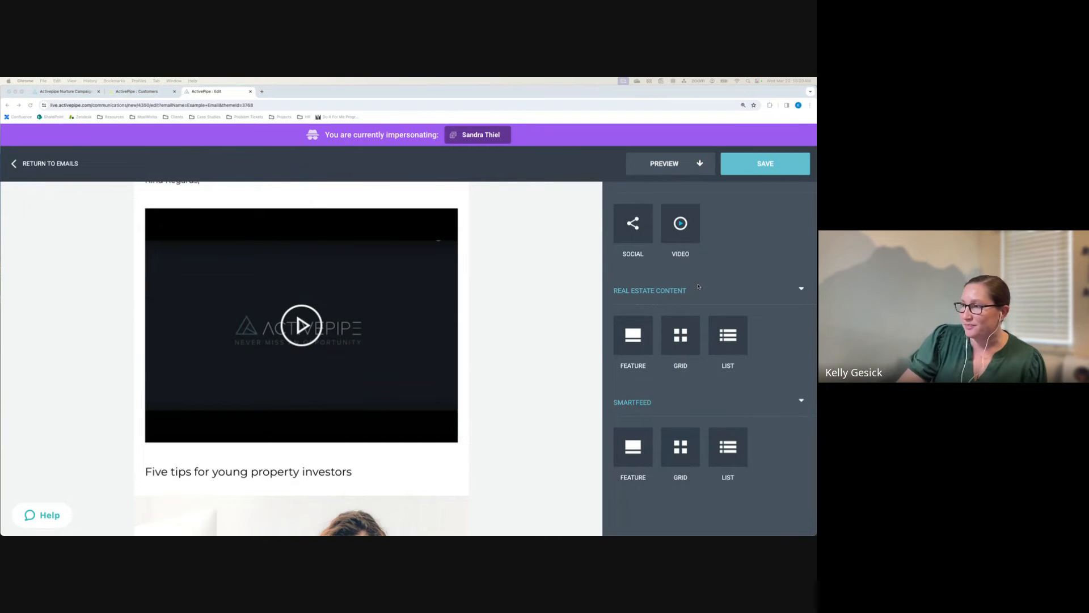
{"action": "scroll", "coordinate": [404, 394], "scroll_direction": "up", "scroll_amount": 1}
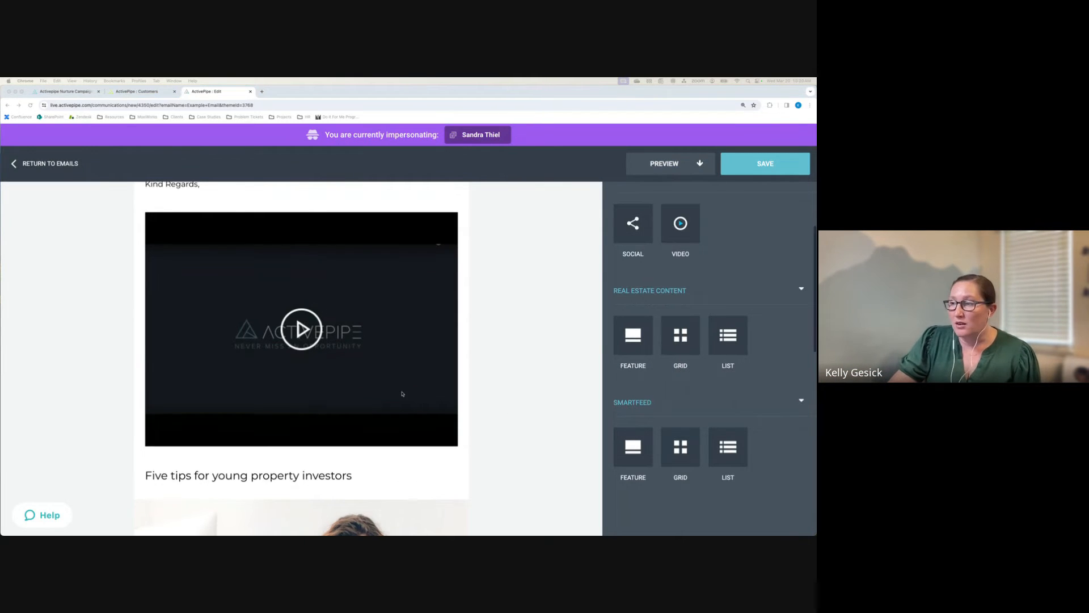
{"action": "left_click", "coordinate": [651, 452]}
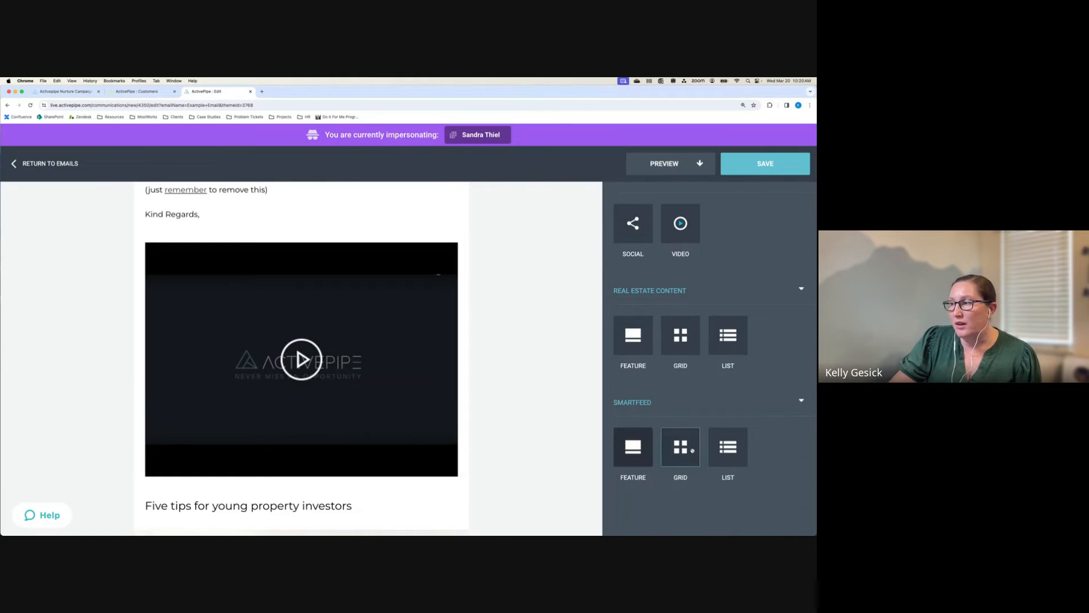
{"action": "left_click_drag", "start_coordinate": [688, 451], "coordinate": [293, 224]}
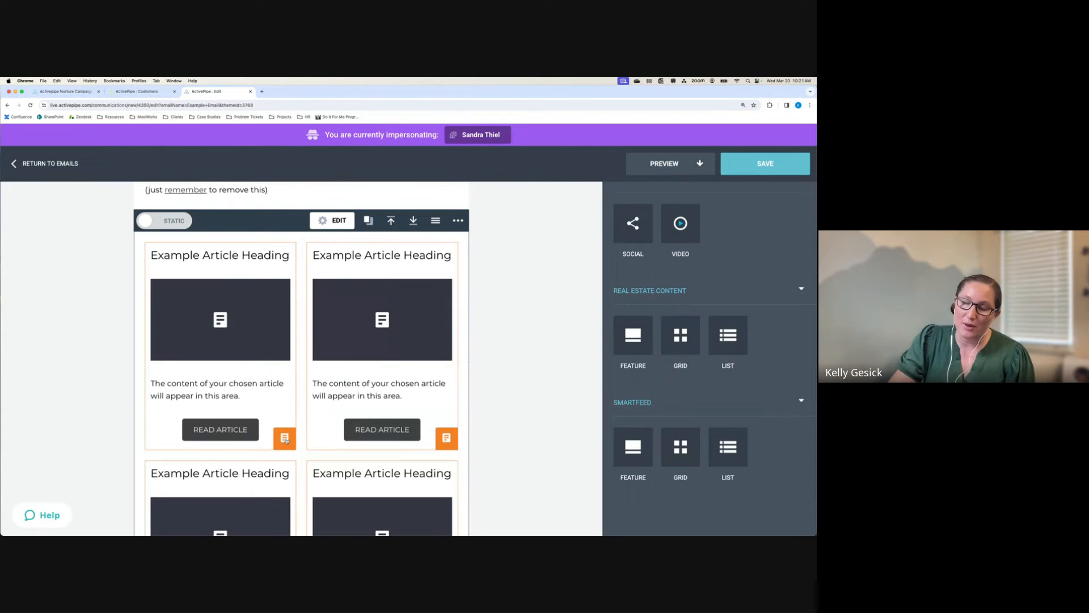
{"action": "left_click", "coordinate": [285, 440]}
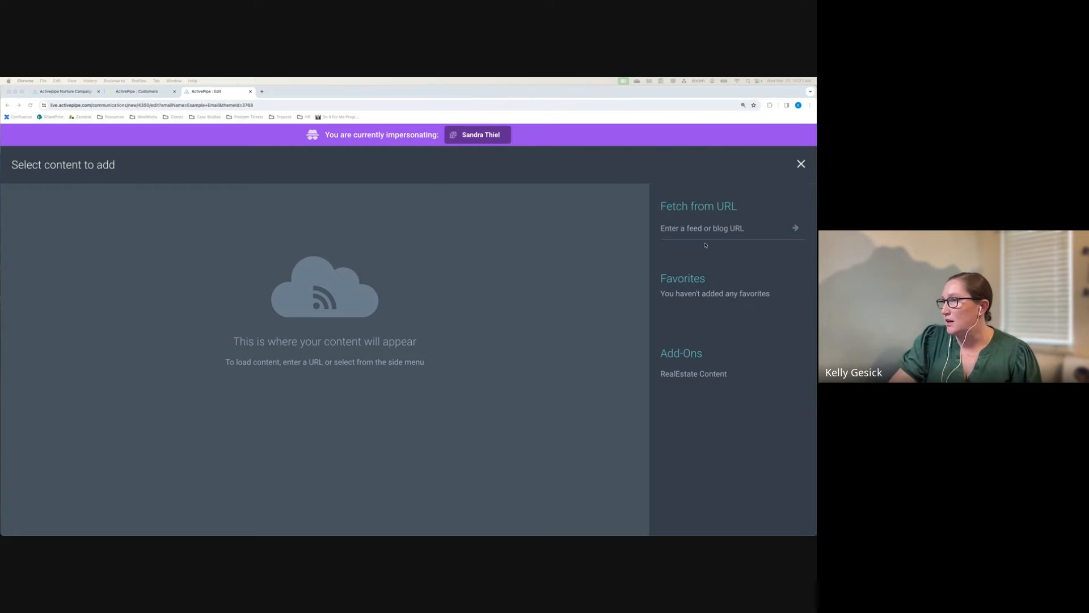
{"action": "type", "text": "https://www.nytimes.com/rss"}
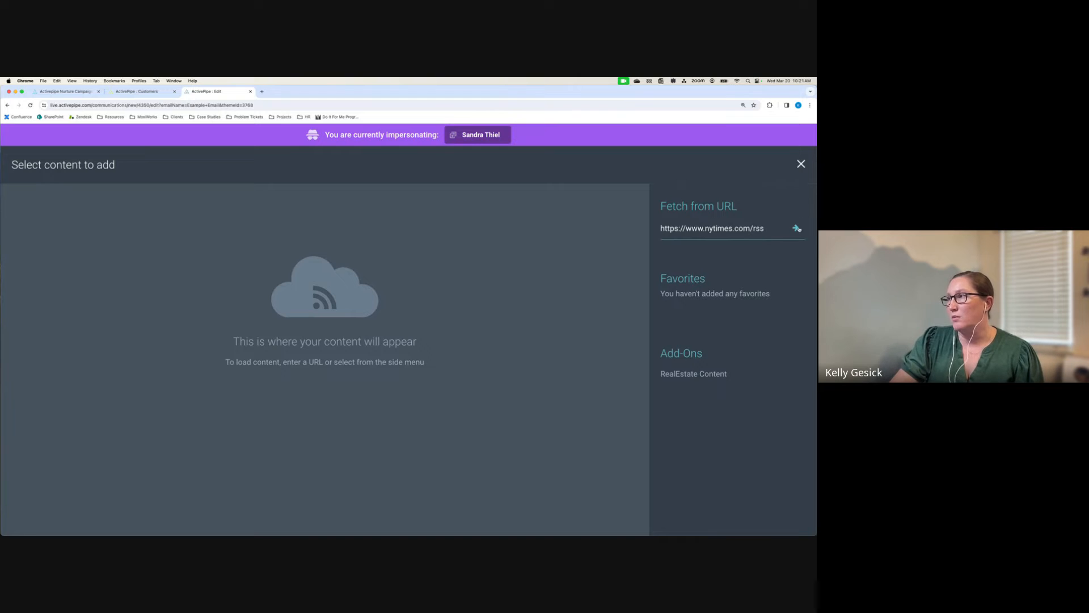
{"action": "left_click", "coordinate": [797, 228]}
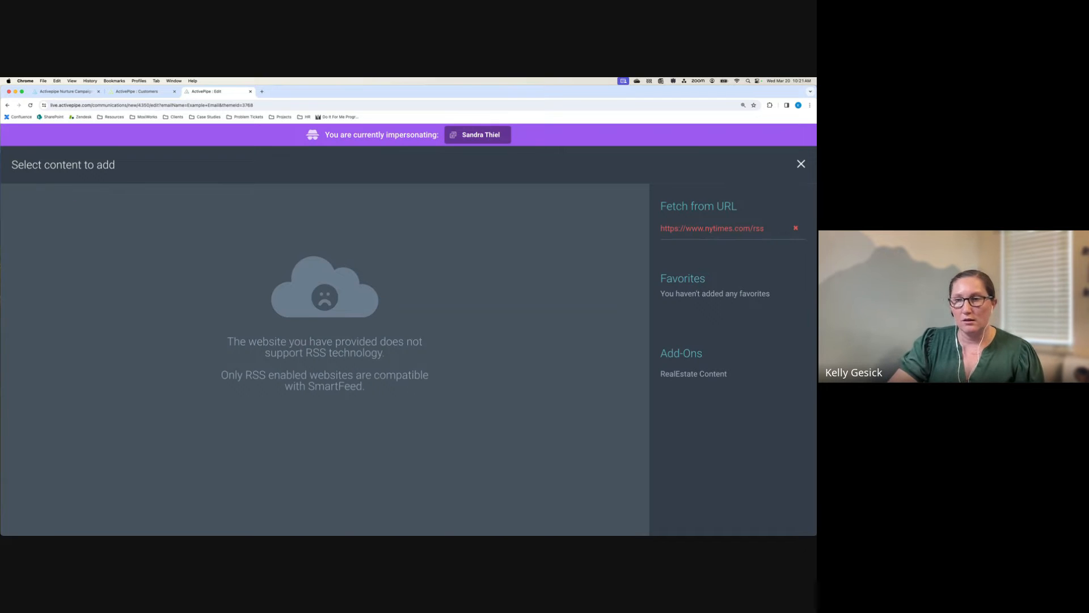
{"action": "left_click", "coordinate": [796, 229]}
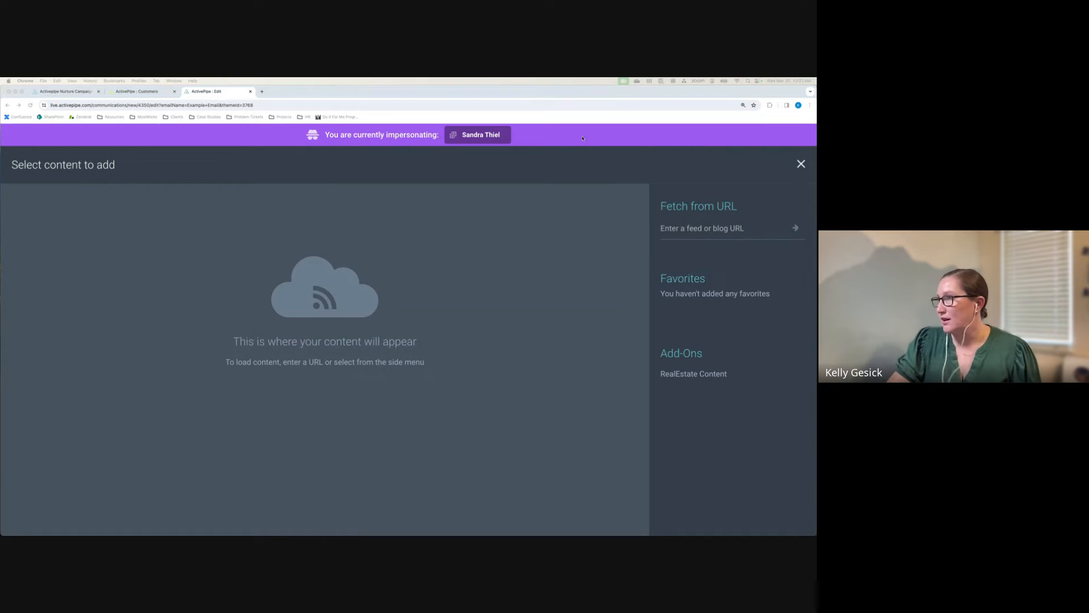
Fetch the keepingcurrentmatters.com/blog/ feed and fill the grid's first cell with "4 Tips To Make Your Strongest Offer on a Home"
{"action": "left_click", "coordinate": [737, 236]}
{"action": "key", "text": "cmd+v"}
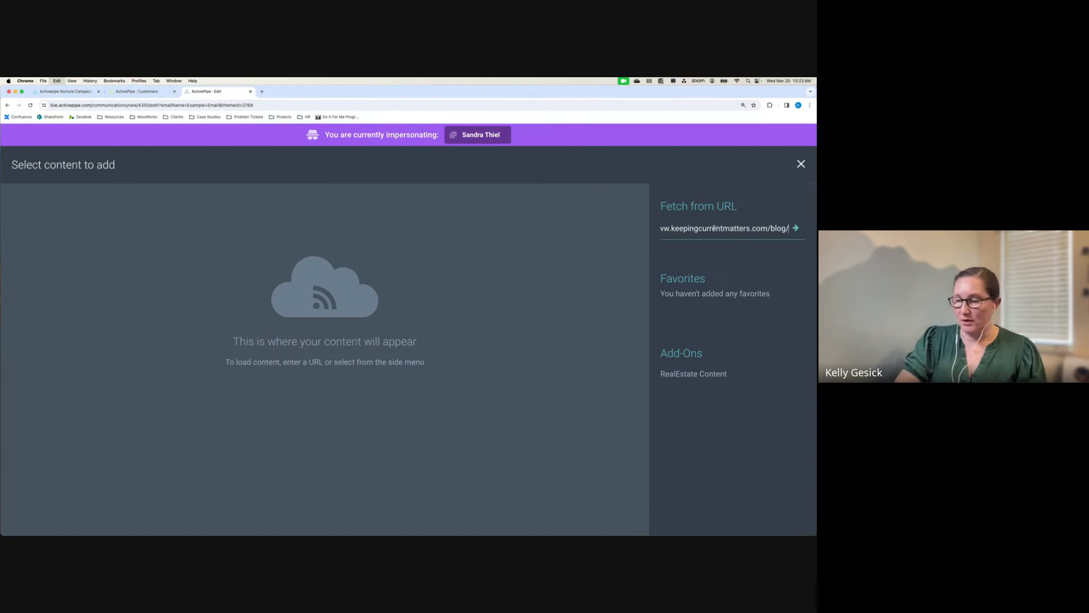
{"action": "key", "text": "Return"}
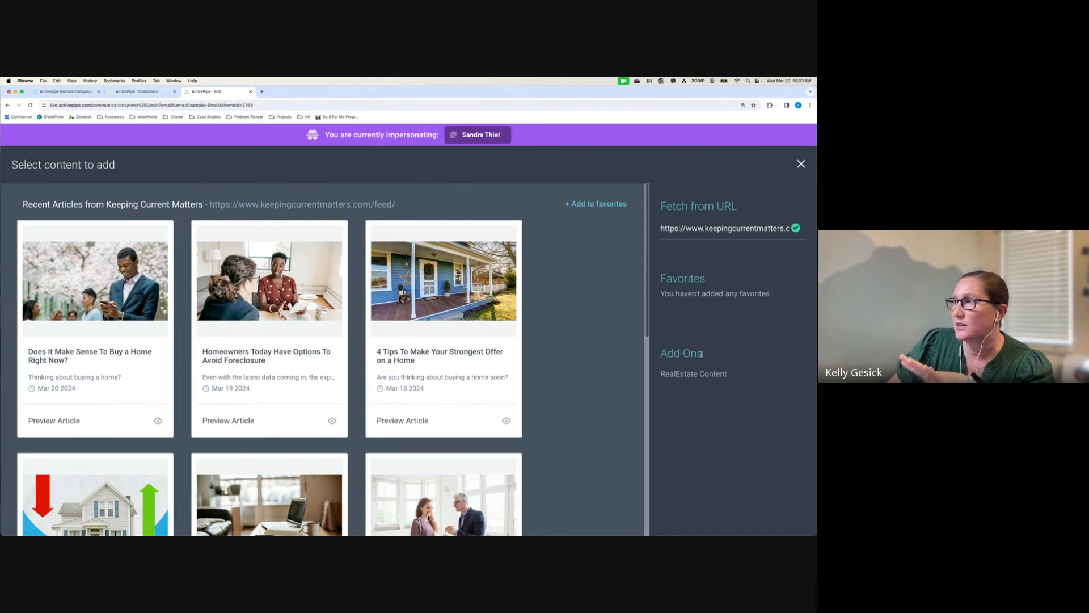
{"action": "left_click", "coordinate": [441, 273]}
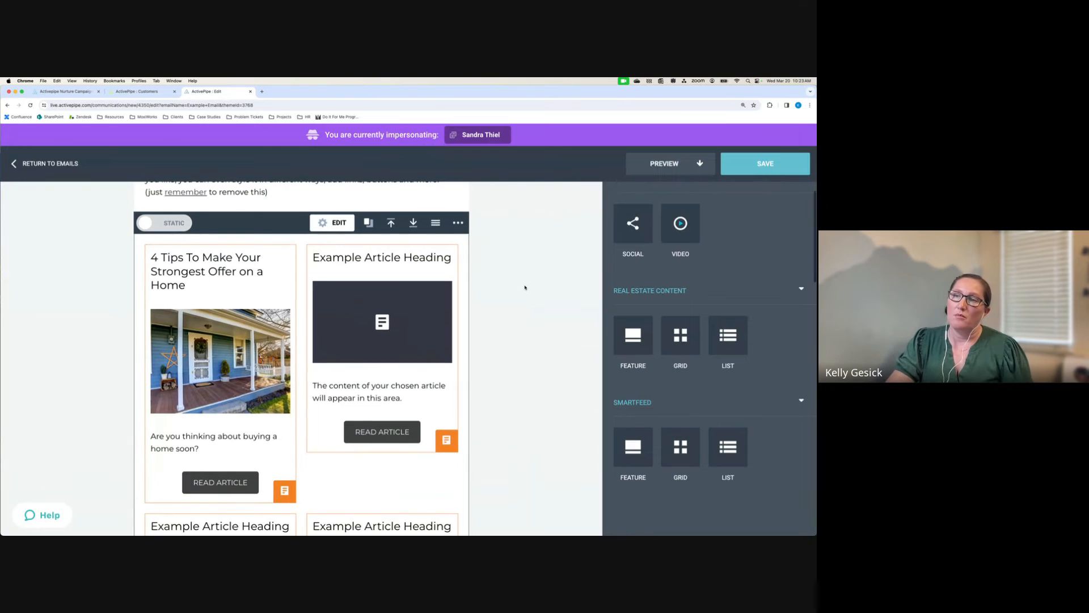
Switch the SmartFeed grid from static to dynamic data
{"action": "scroll", "coordinate": [257, 321], "scroll_direction": "down", "scroll_amount": 1}
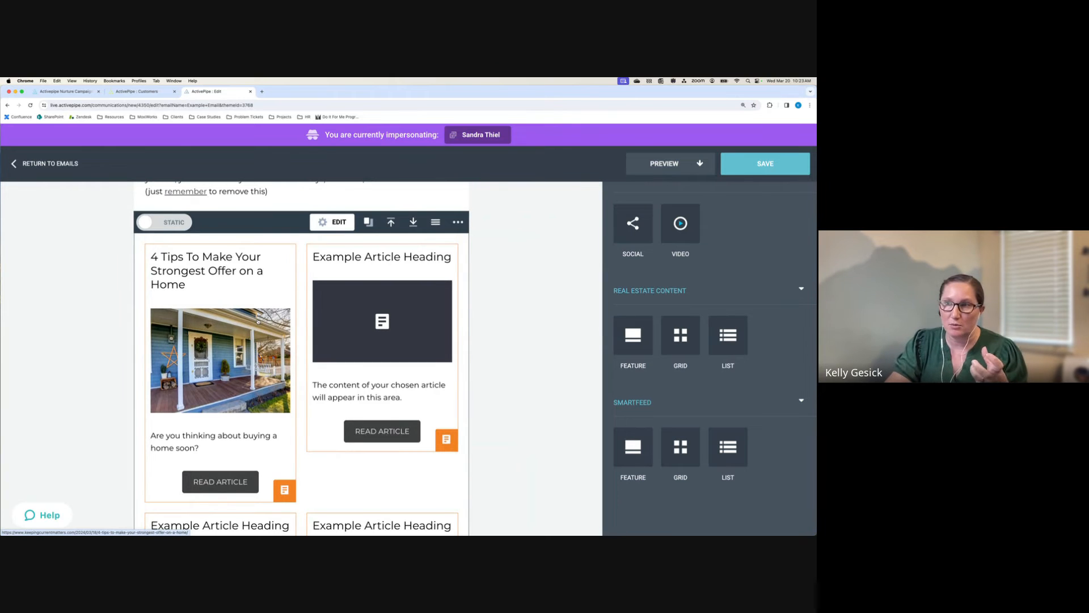
{"action": "scroll", "coordinate": [257, 322], "scroll_direction": "down", "scroll_amount": 1}
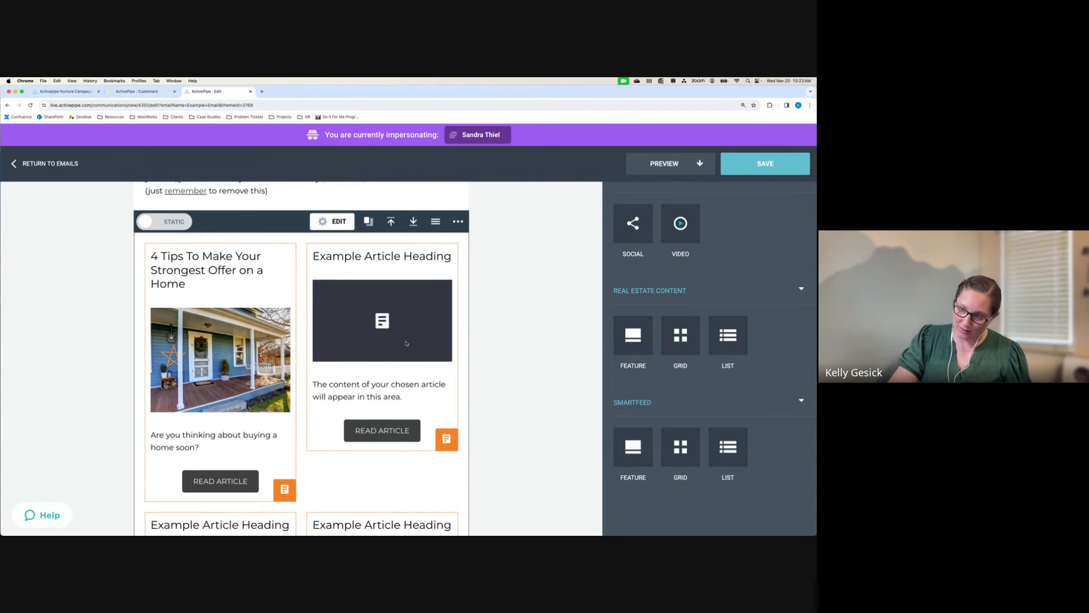
{"action": "left_click", "coordinate": [172, 223]}
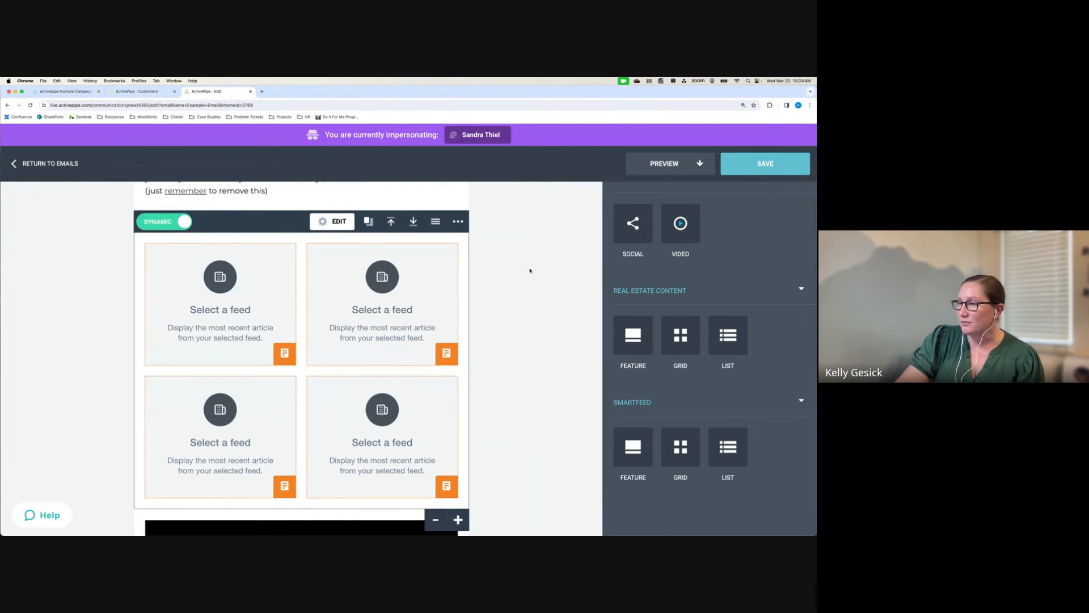
Add a button panel between the SmartFeed grid and the video
{"action": "scroll", "coordinate": [530, 270], "scroll_direction": "down", "scroll_amount": 3}
{"action": "scroll", "coordinate": [673, 401], "scroll_direction": "up", "scroll_amount": 1}
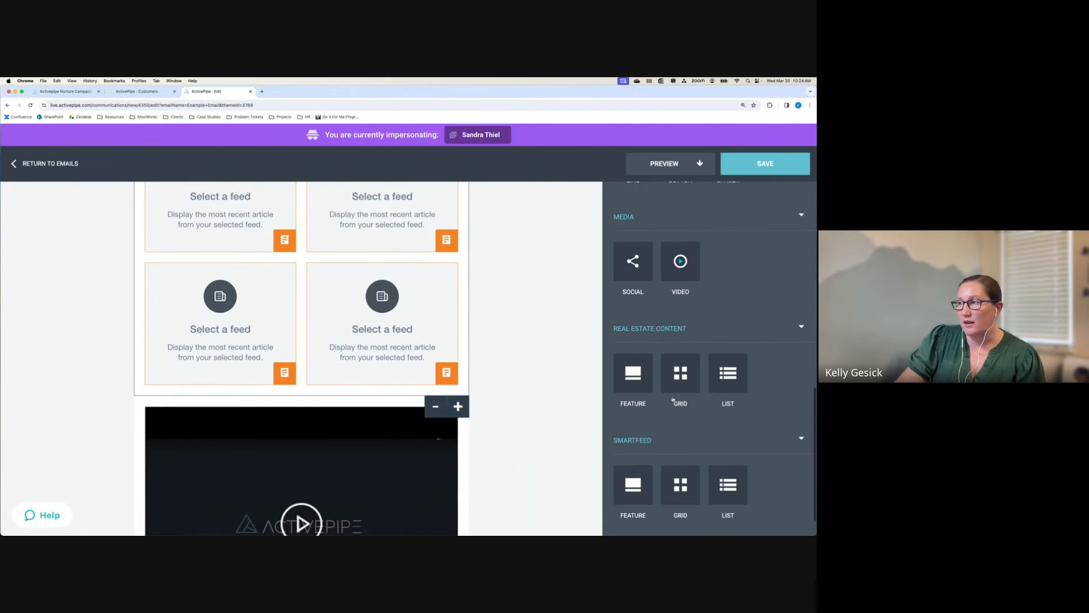
{"action": "scroll", "coordinate": [673, 401], "scroll_direction": "up", "scroll_amount": 3}
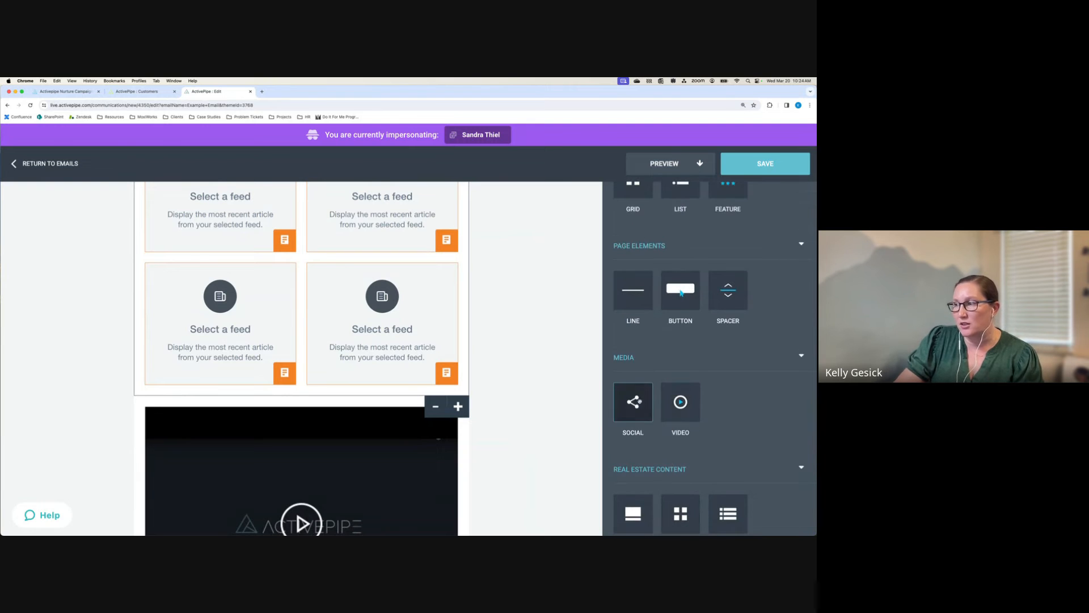
{"action": "scroll", "coordinate": [629, 404], "scroll_direction": "up", "scroll_amount": 1}
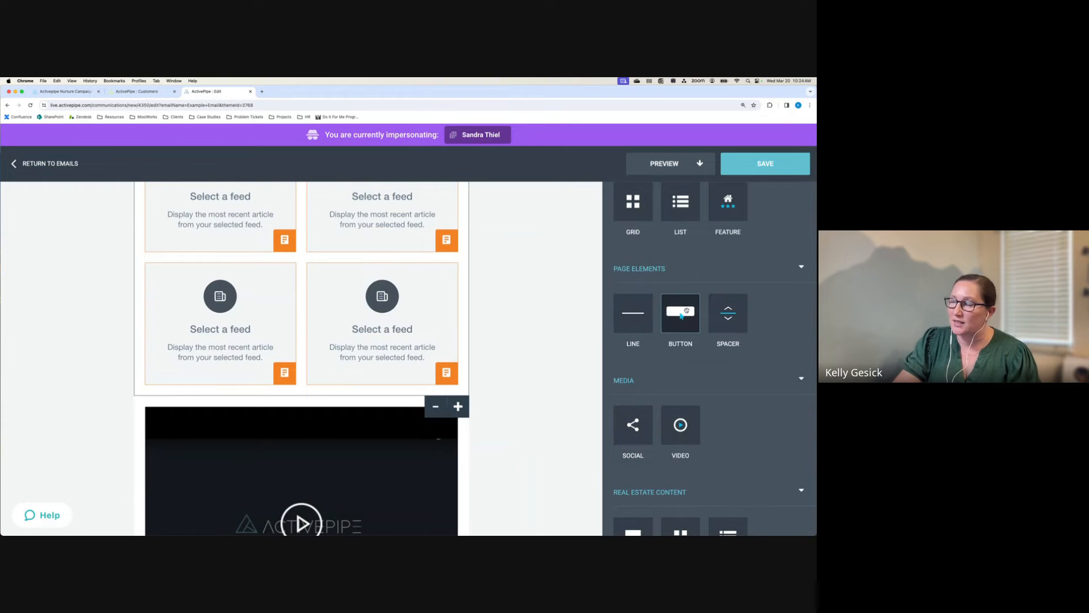
{"action": "left_click_drag", "start_coordinate": [681, 314], "coordinate": [369, 396]}
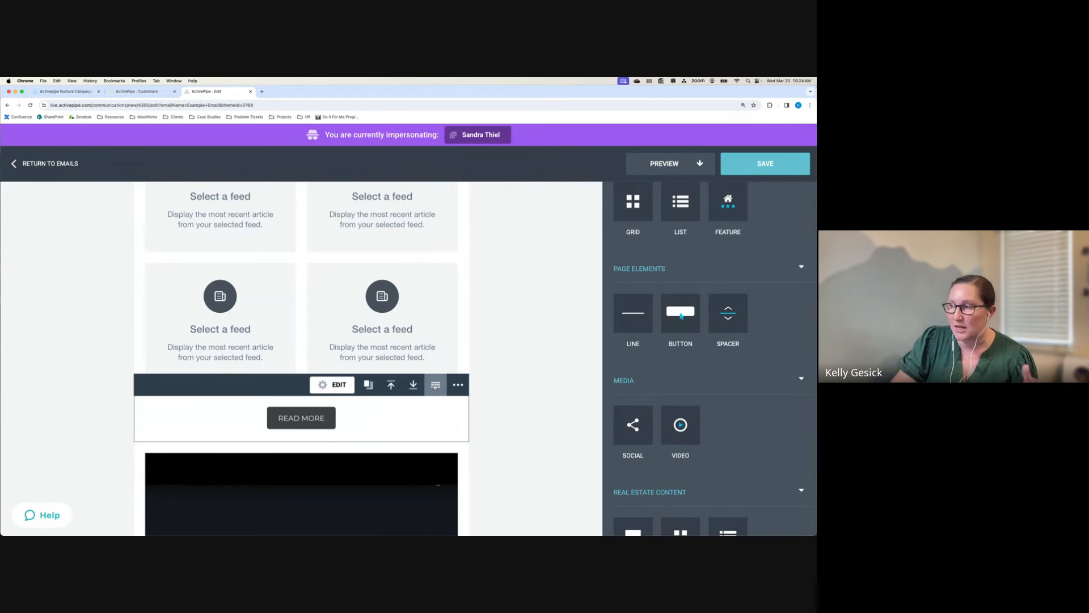
Add a one-column text panel directly above the Read More button
{"action": "scroll", "coordinate": [689, 347], "scroll_direction": "up", "scroll_amount": 5}
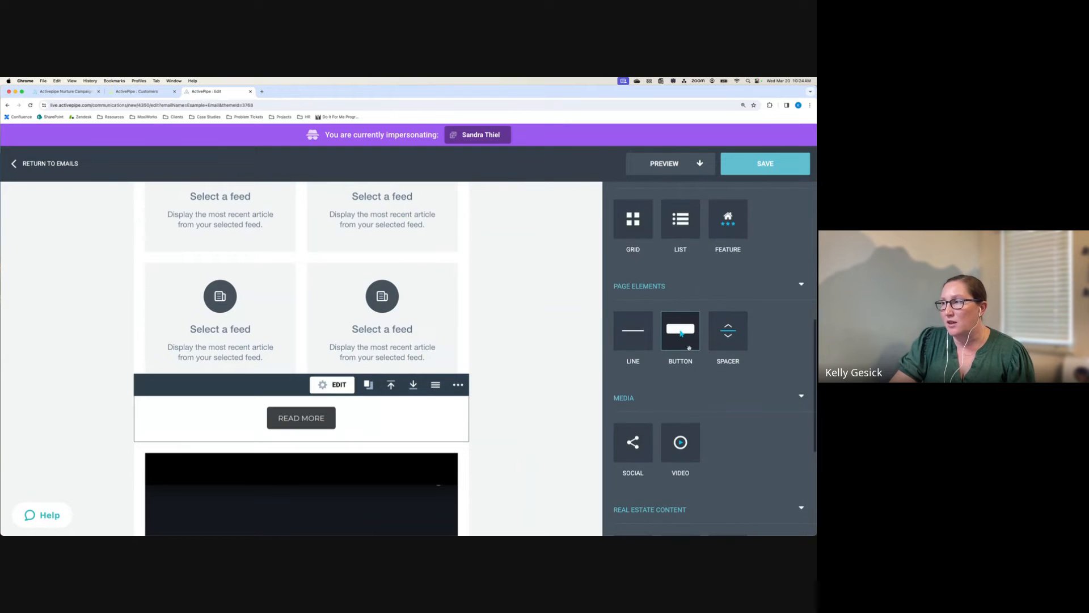
{"action": "scroll", "coordinate": [690, 350], "scroll_direction": "up", "scroll_amount": 4}
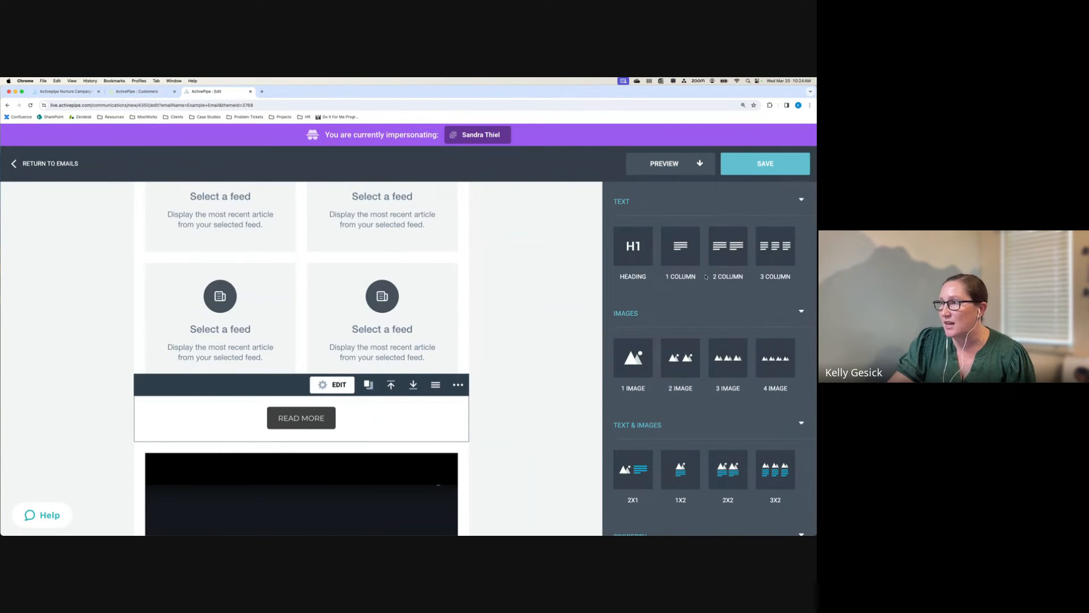
{"action": "left_click_drag", "start_coordinate": [687, 249], "coordinate": [352, 389]}
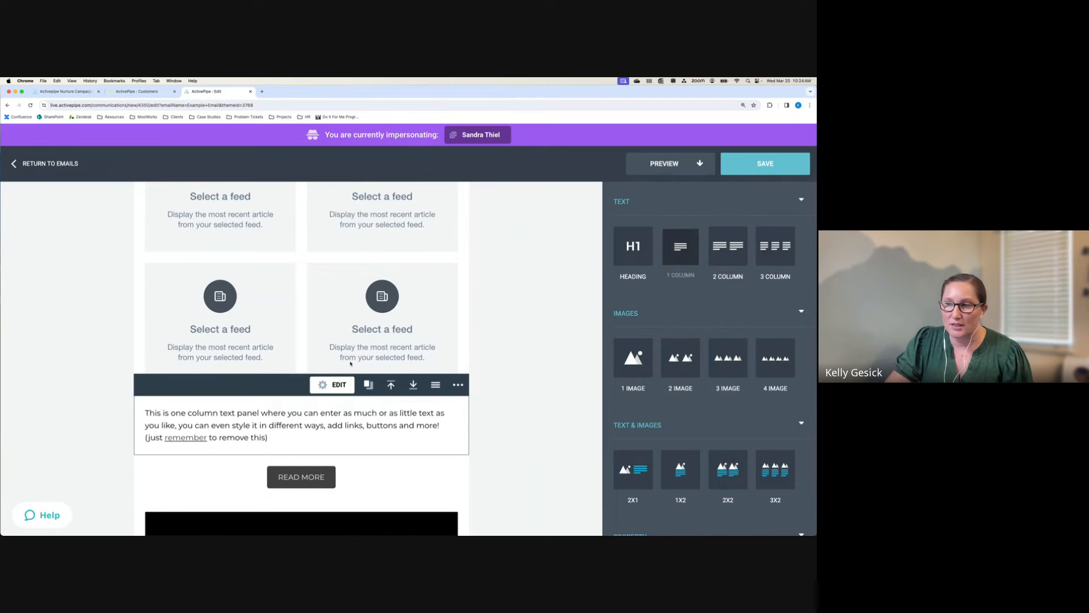
Replace the new text panel's placeholder text with "Fill this text box with any text you would like to"
{"action": "left_click", "coordinate": [165, 406]}
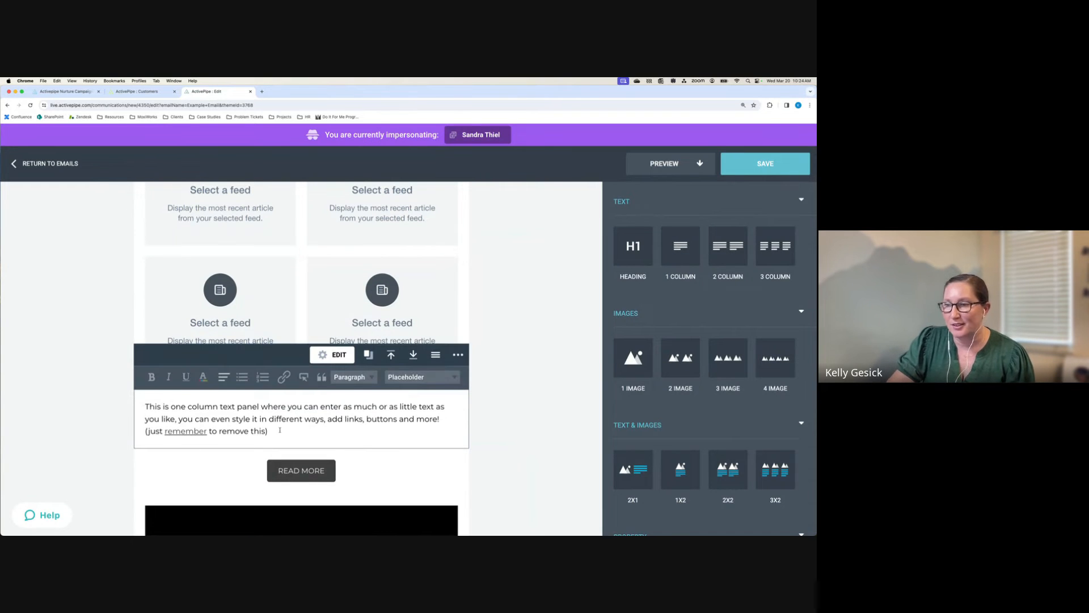
{"action": "left_click_drag", "start_coordinate": [280, 430], "coordinate": [158, 400]}
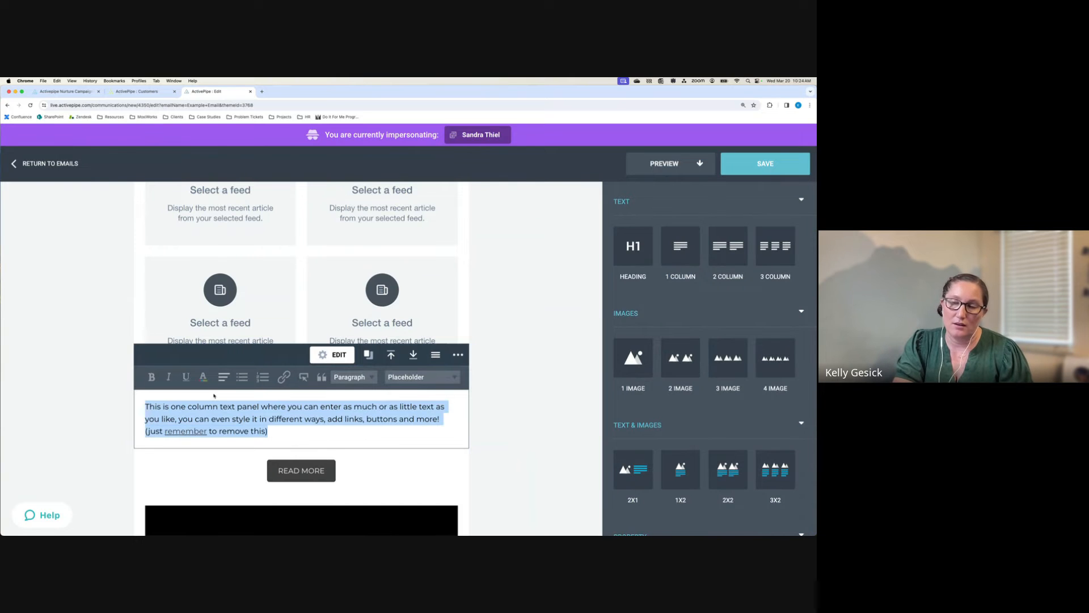
{"action": "type", "text": "Fi"}
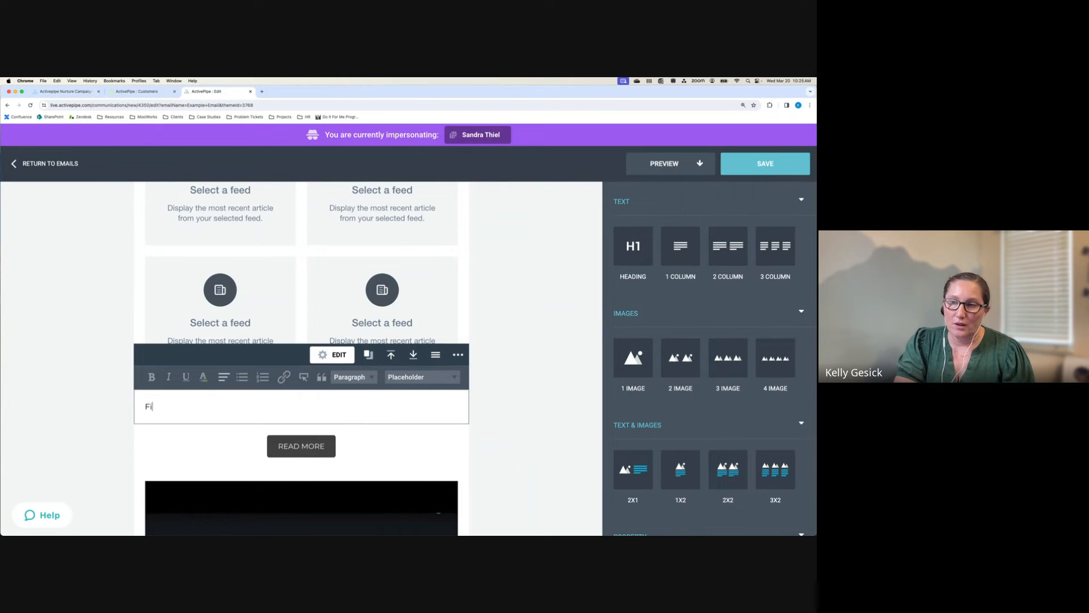
{"action": "type", "text": "ll this tex"}
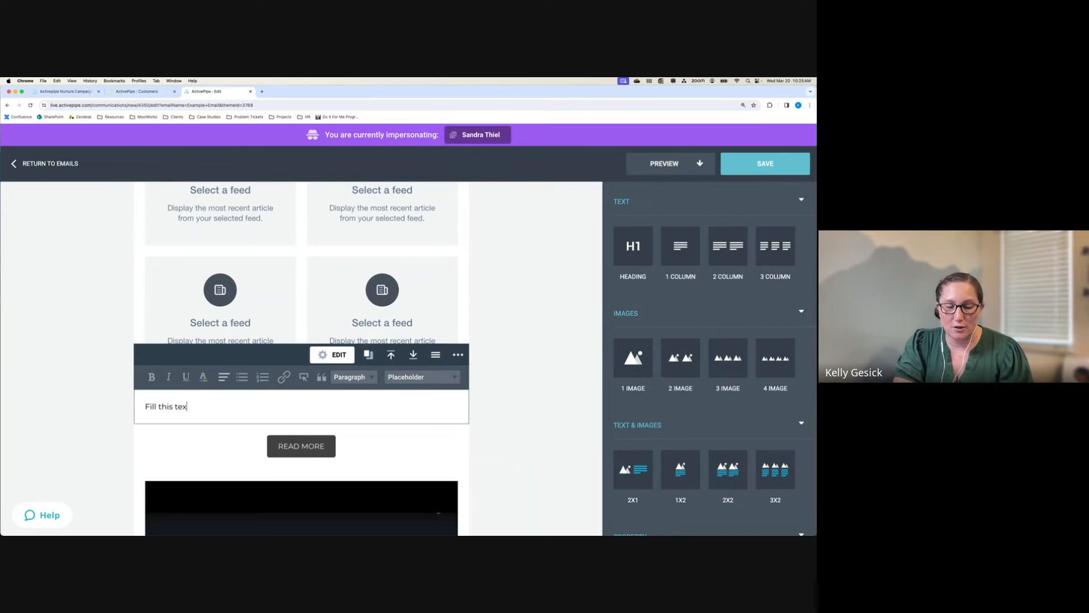
{"action": "type", "text": "t box with any"}
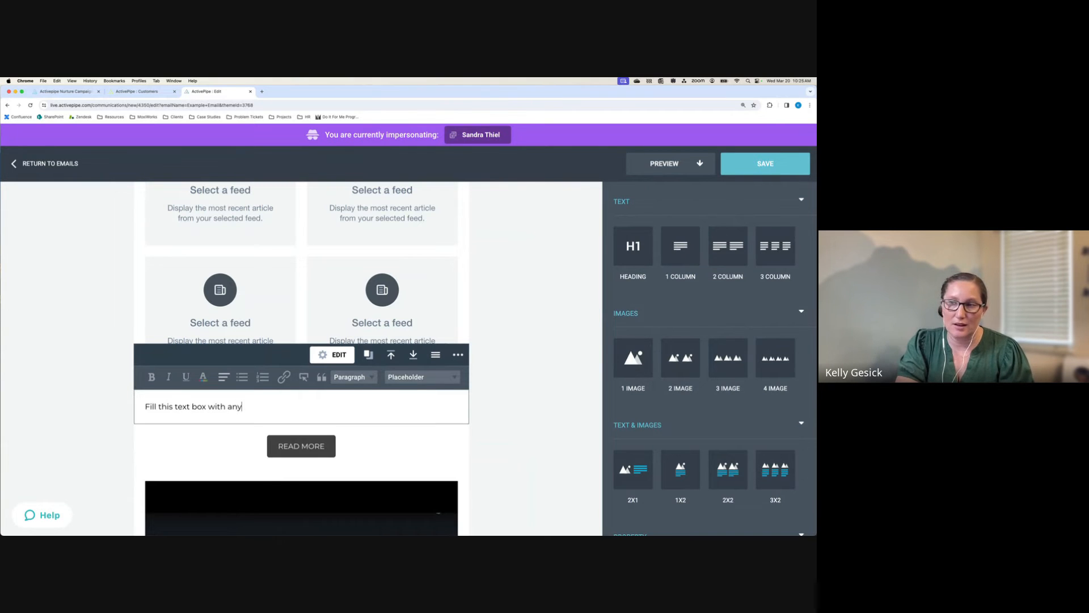
{"action": "type", "text": " test"}
{"action": "key", "text": "BackSpace"}
{"action": "key", "text": "BackSpace"}
{"action": "type", "text": "xt"}
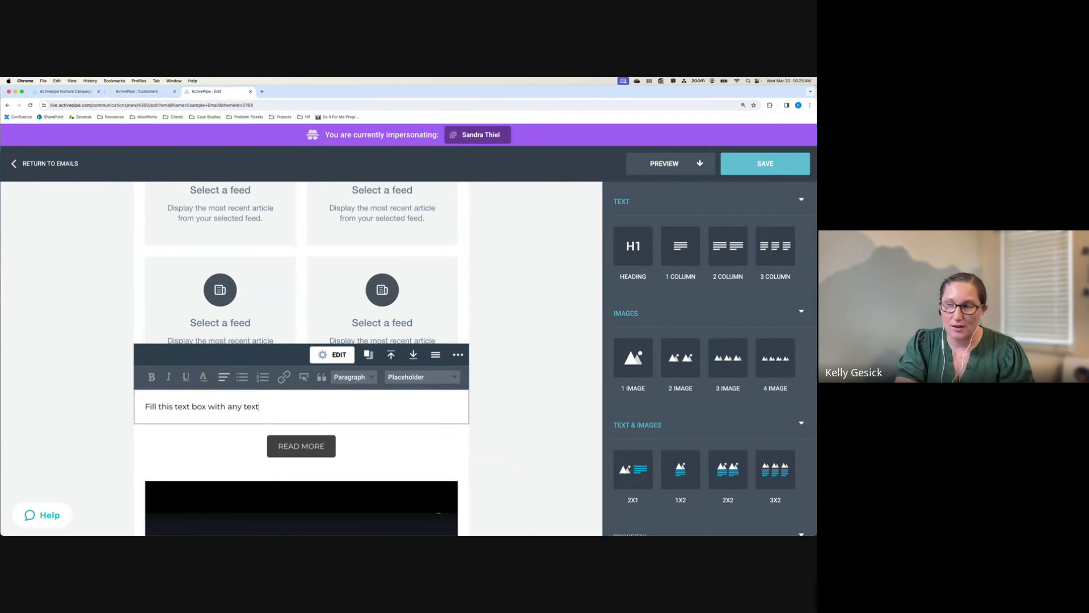
{"action": "type", "text": " you would like to"}
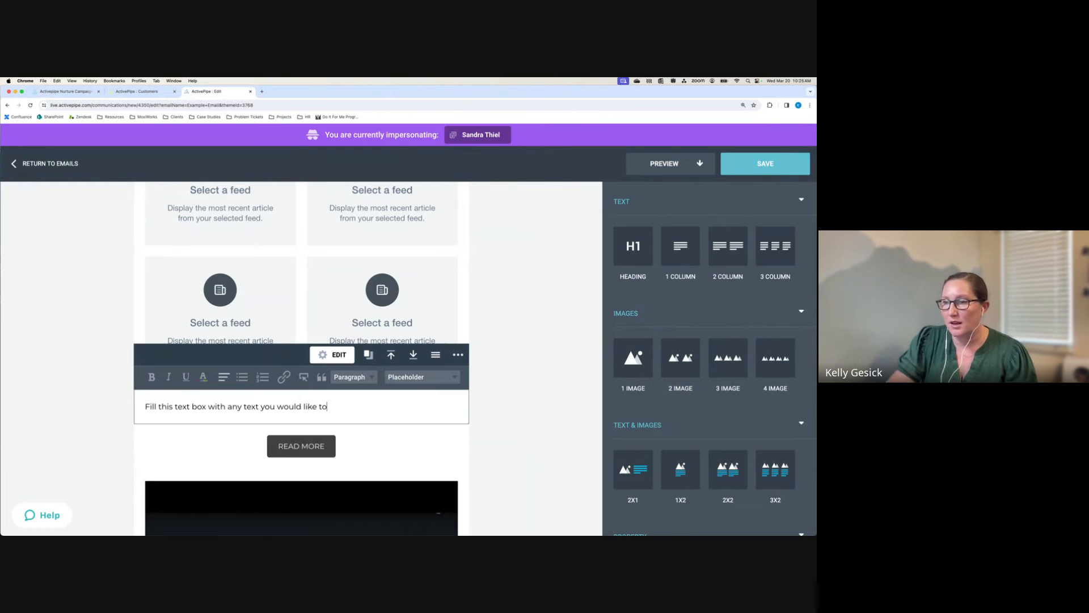
{"action": "left_click", "coordinate": [259, 406]}
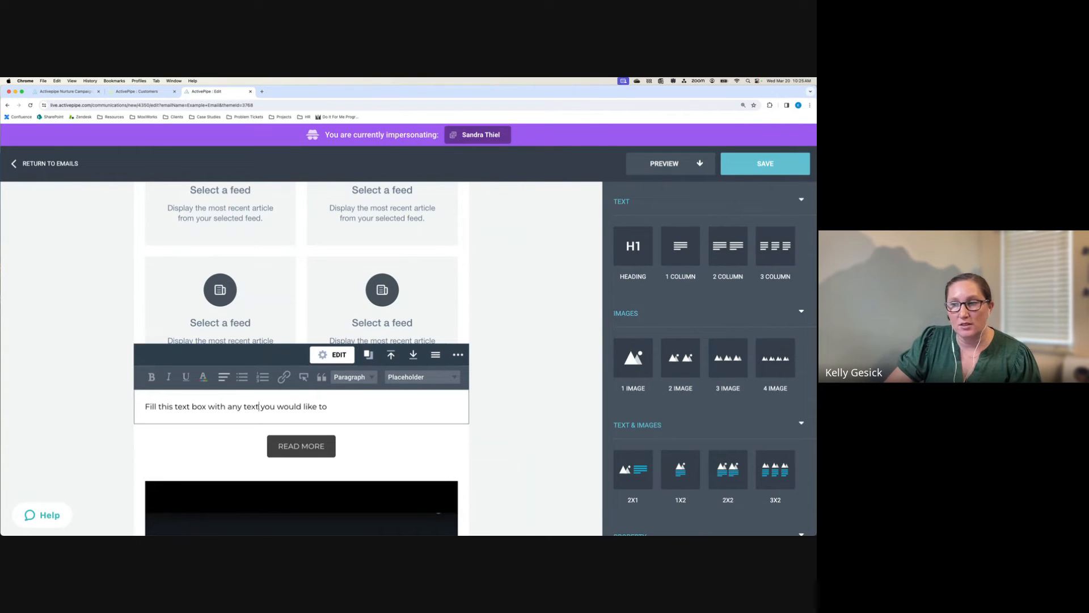
{"action": "left_click_drag", "start_coordinate": [260, 406], "coordinate": [244, 407]}
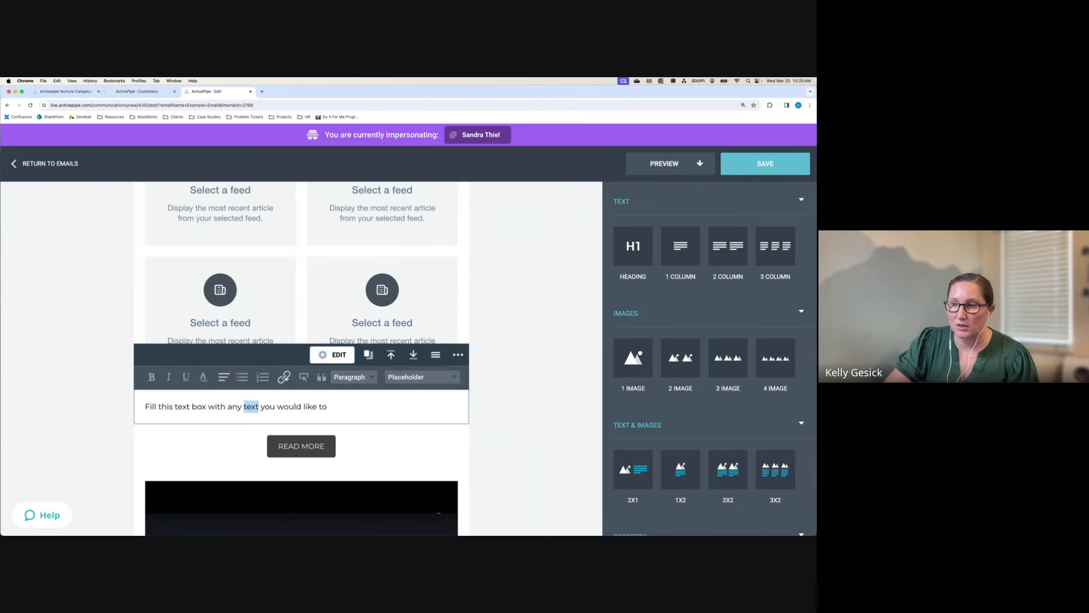
{"action": "left_click", "coordinate": [284, 376]}
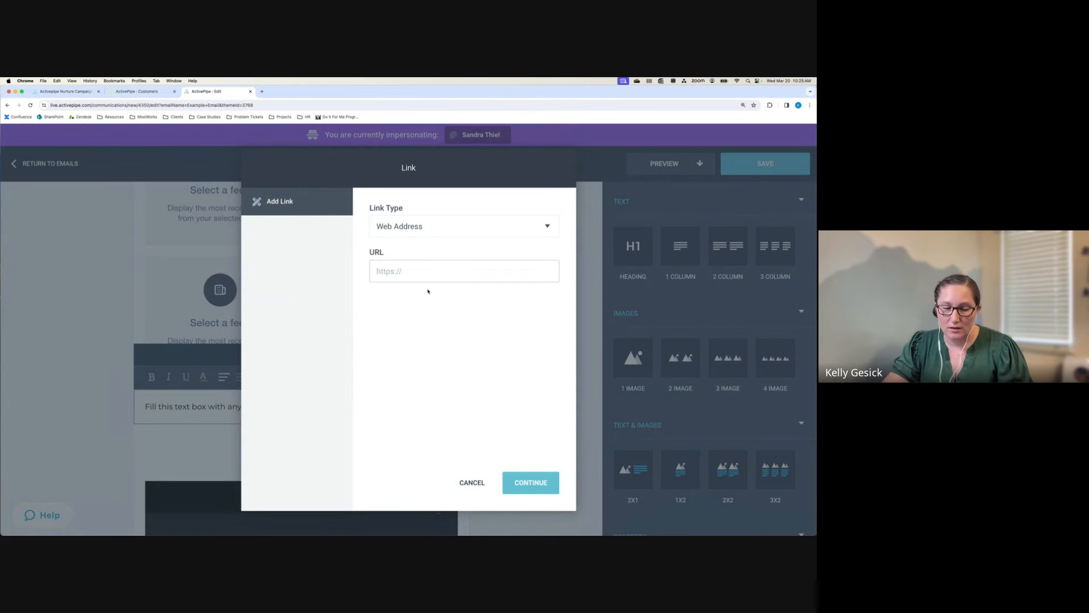
{"action": "type", "text": "#"}
{"action": "left_click_drag", "start_coordinate": [405, 276], "coordinate": [361, 276]}
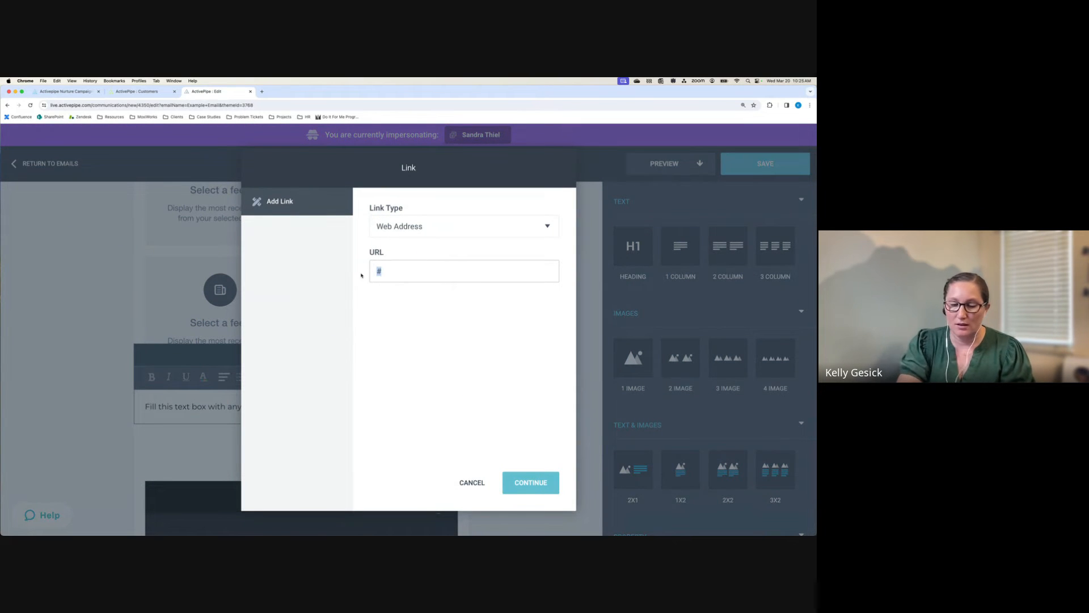
{"action": "type", "text": "http:"}
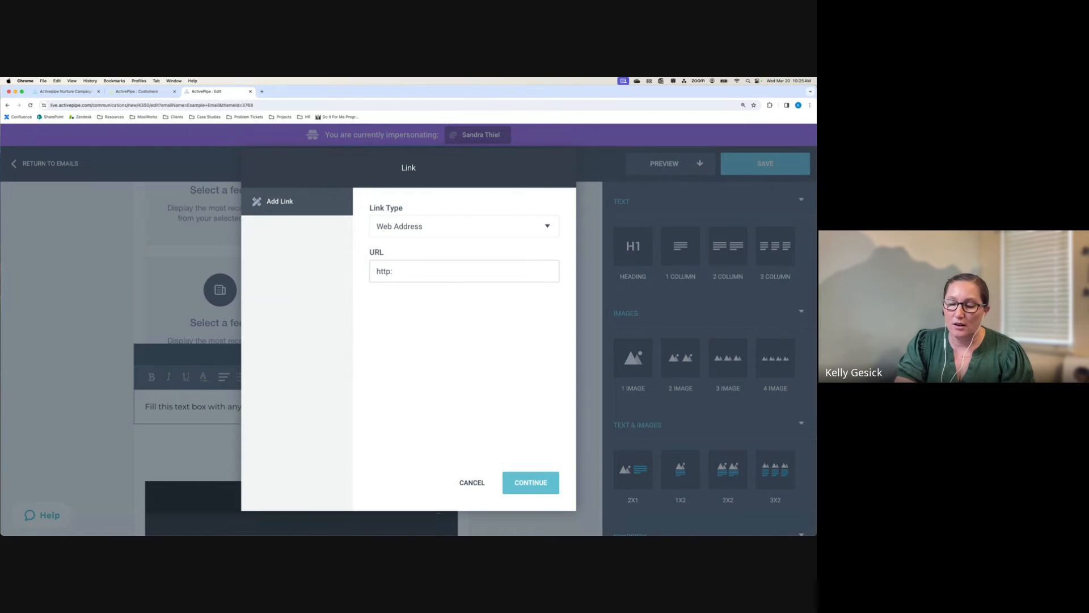
{"action": "type", "text": "//"}
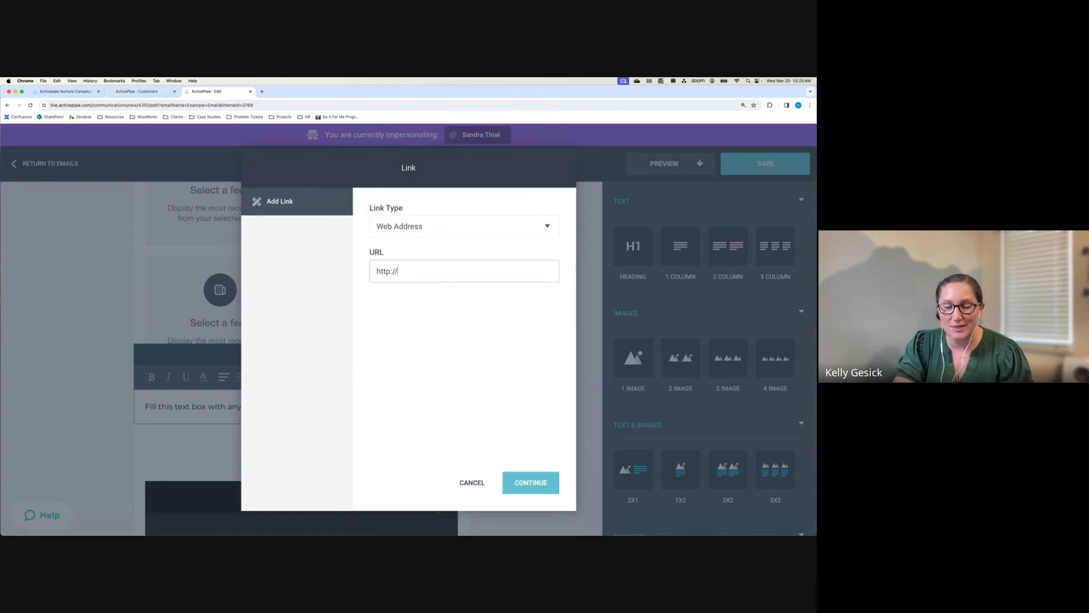
{"action": "type", "text": "/www"}
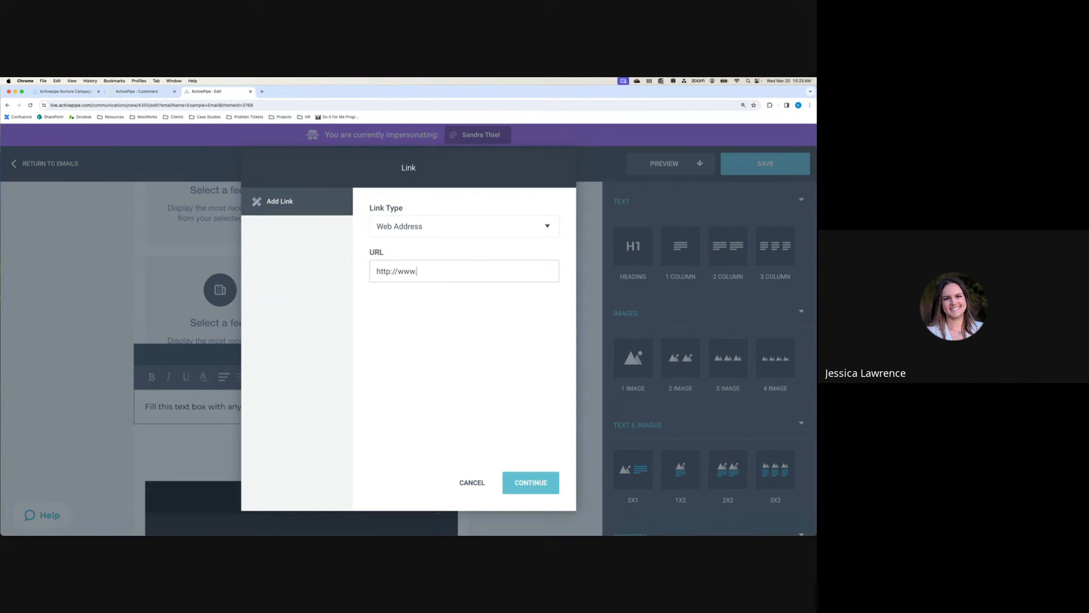
{"action": "type", "text": ".clutchproperty.com"}
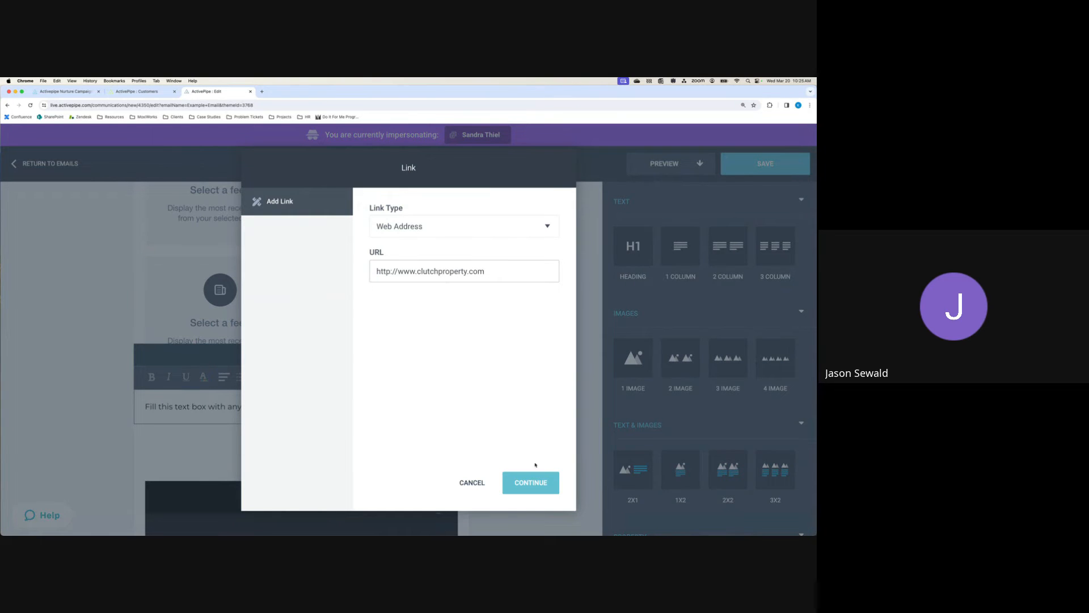
{"action": "left_click", "coordinate": [530, 483]}
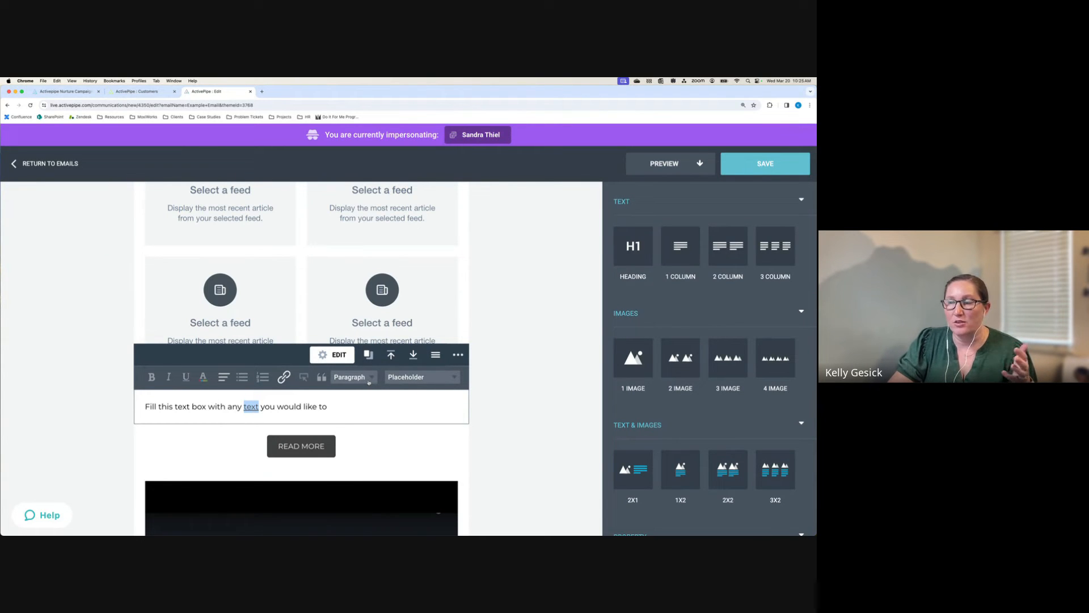
Apply the Fine Print style to the sentence in the text panel above the Read More button
{"action": "left_click", "coordinate": [354, 378]}
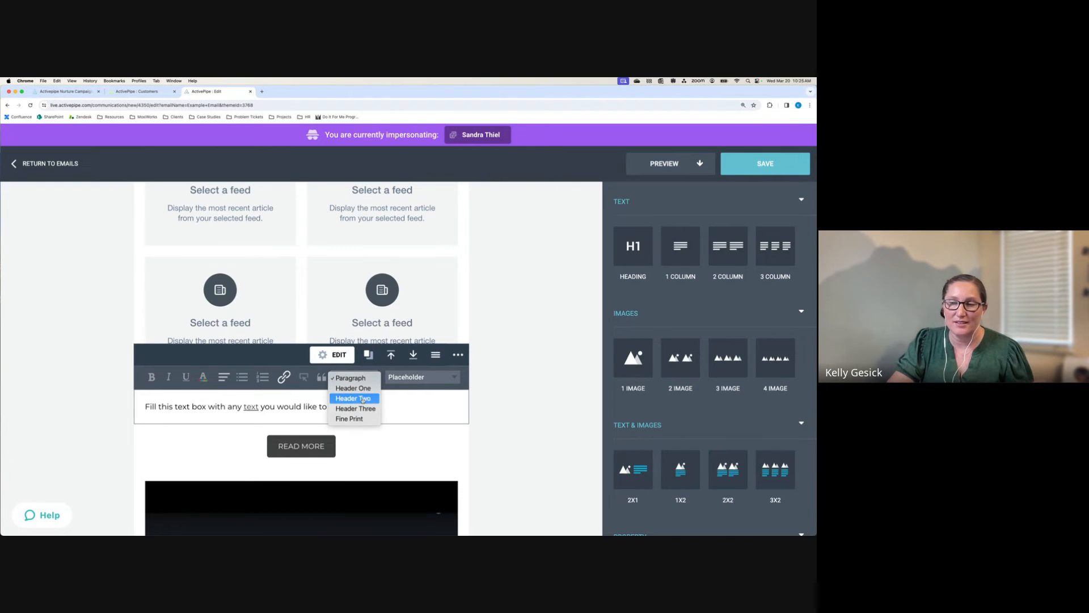
{"action": "left_click", "coordinate": [287, 414]}
{"action": "left_click_drag", "start_coordinate": [365, 407], "coordinate": [294, 406]}
{"action": "left_click", "coordinate": [372, 377]}
{"action": "left_click", "coordinate": [372, 420]}
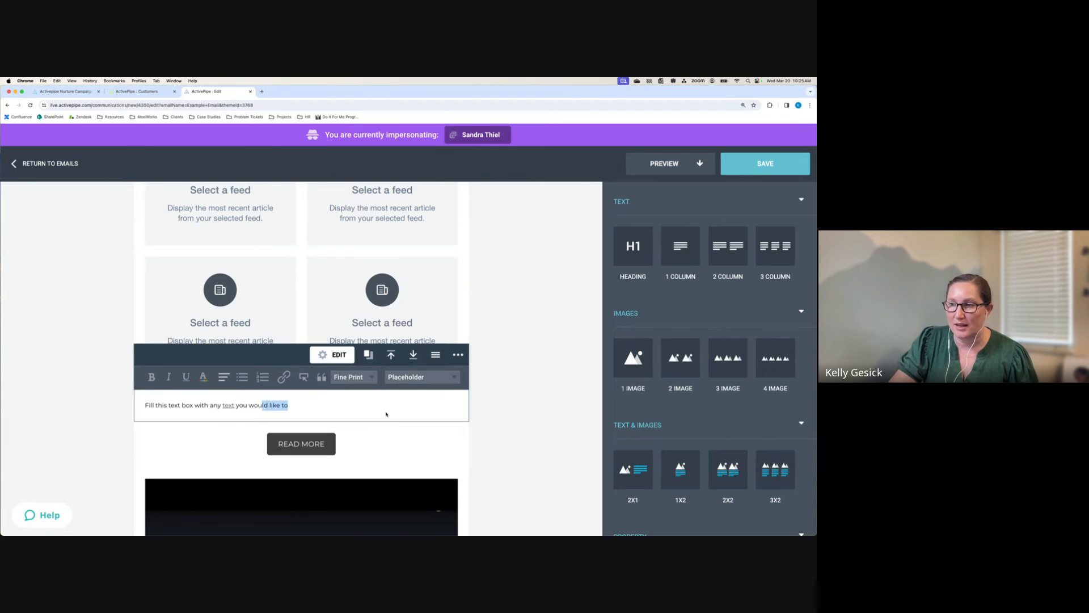
{"action": "left_click", "coordinate": [260, 405]}
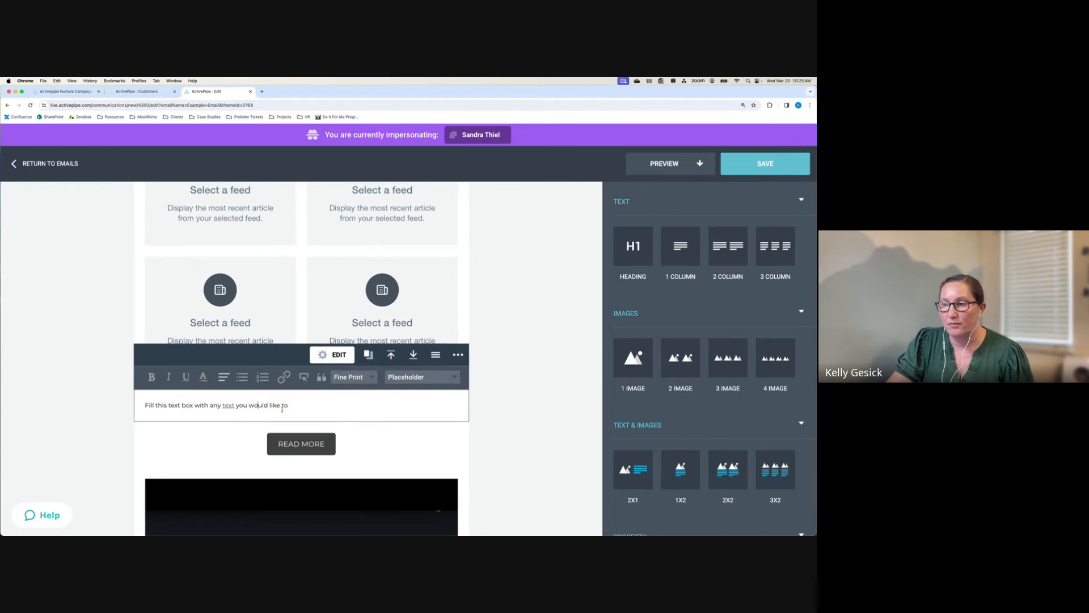
{"action": "left_click", "coordinate": [396, 356]}
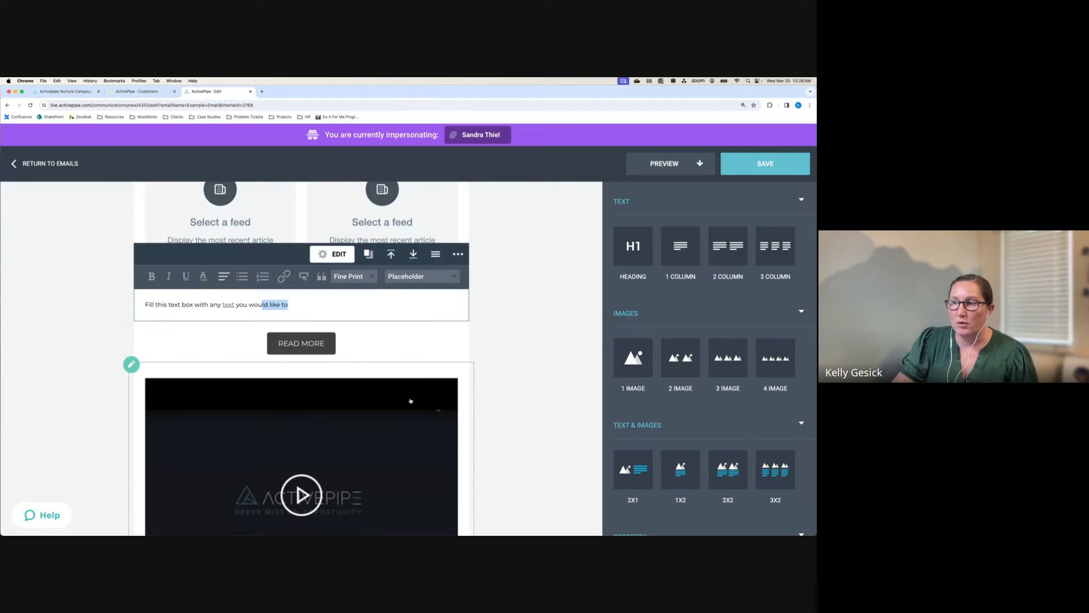
Review the whole email layout from the header logo to the contact footer and social links
{"action": "left_click", "coordinate": [418, 380]}
{"action": "scroll", "coordinate": [566, 349], "scroll_direction": "up", "scroll_amount": 1}
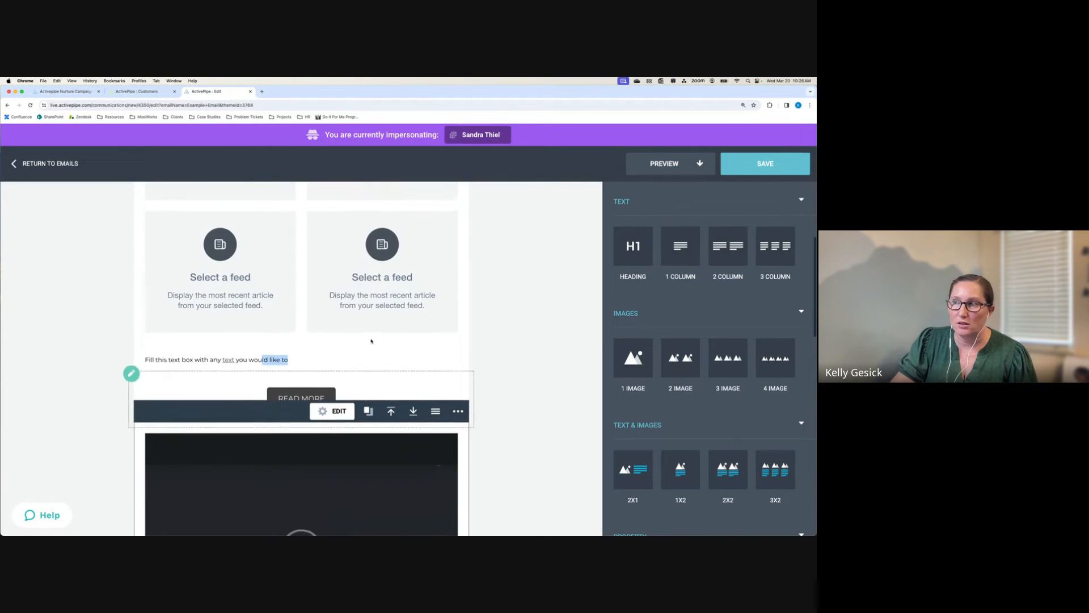
{"action": "scroll", "coordinate": [491, 338], "scroll_direction": "up", "scroll_amount": 10}
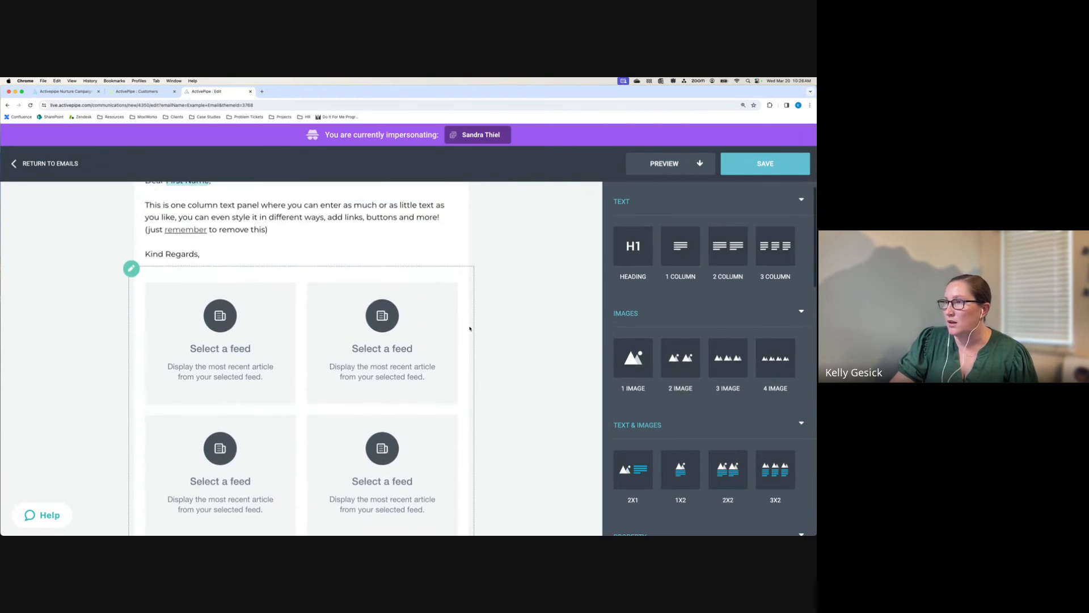
{"action": "scroll", "coordinate": [469, 328], "scroll_direction": "up", "scroll_amount": 1}
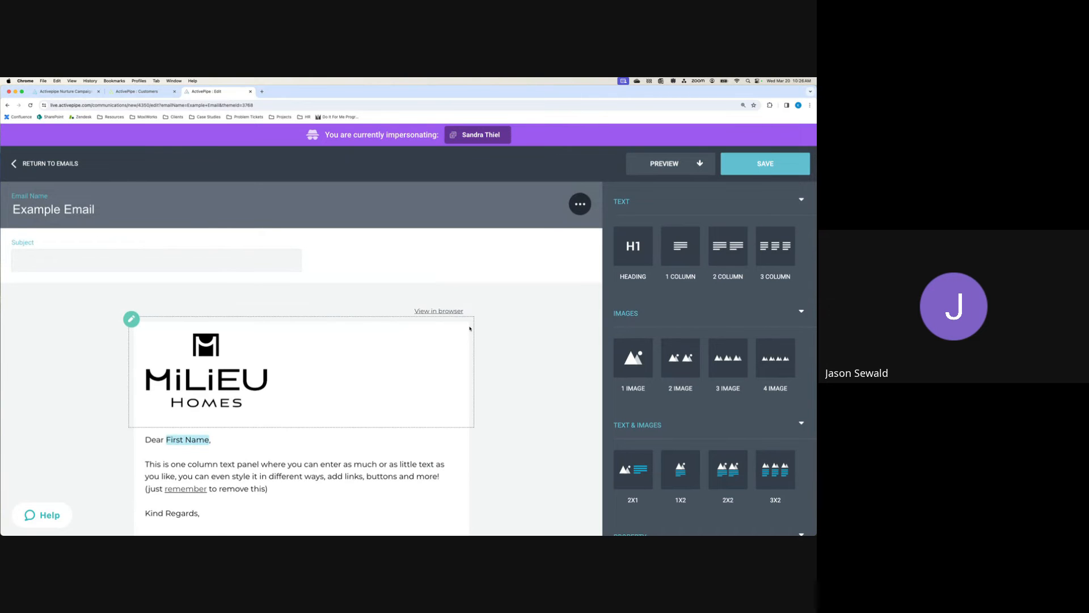
{"action": "scroll", "coordinate": [470, 327], "scroll_direction": "down", "scroll_amount": 15}
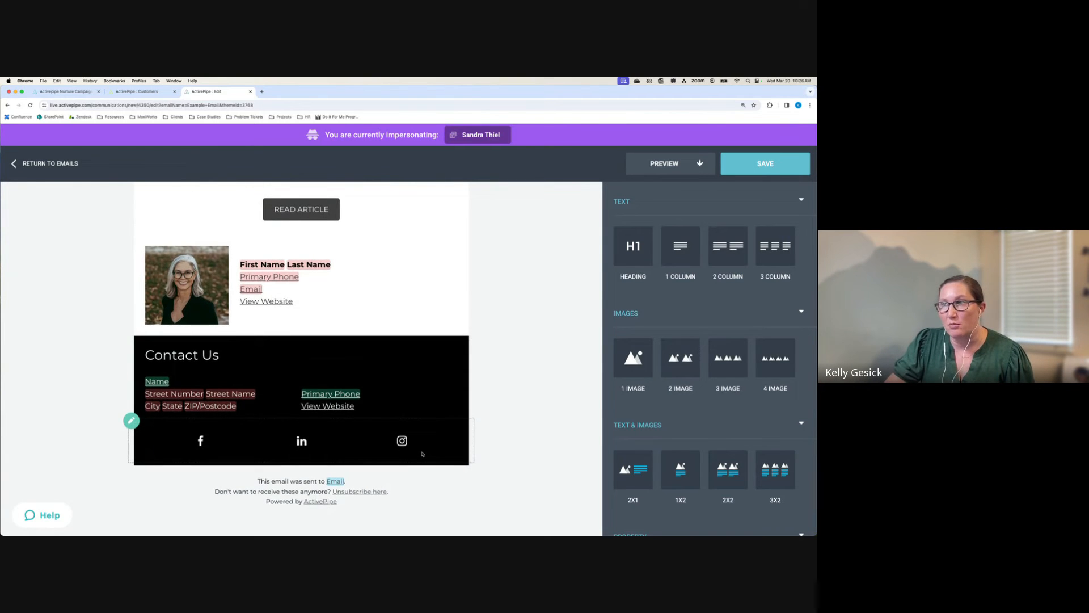
{"action": "scroll", "coordinate": [528, 395], "scroll_direction": "up", "scroll_amount": 3}
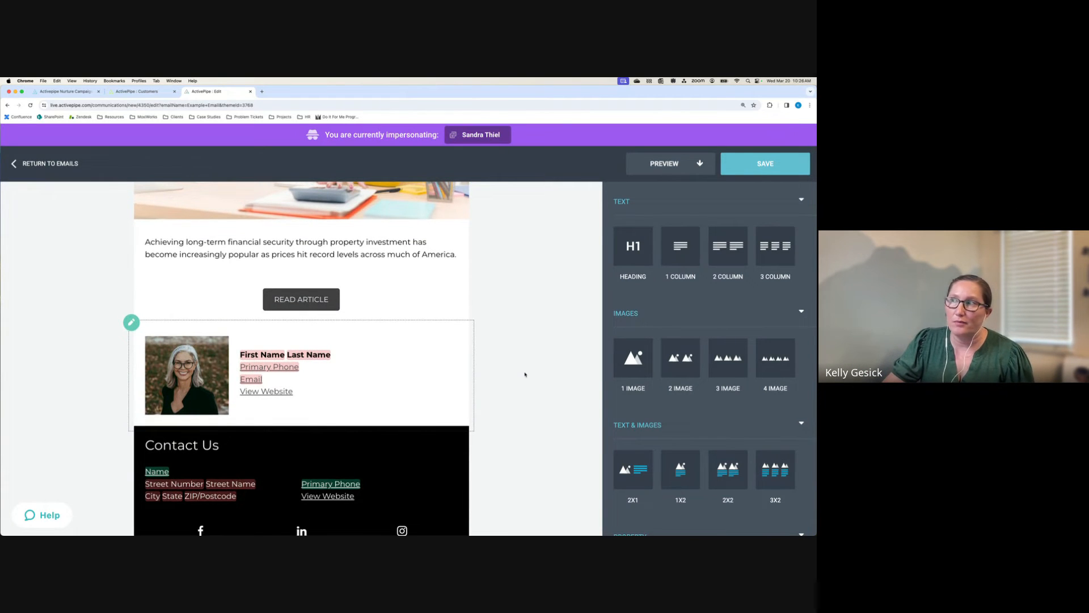
{"action": "scroll", "coordinate": [98, 231], "scroll_direction": "up", "scroll_amount": 10}
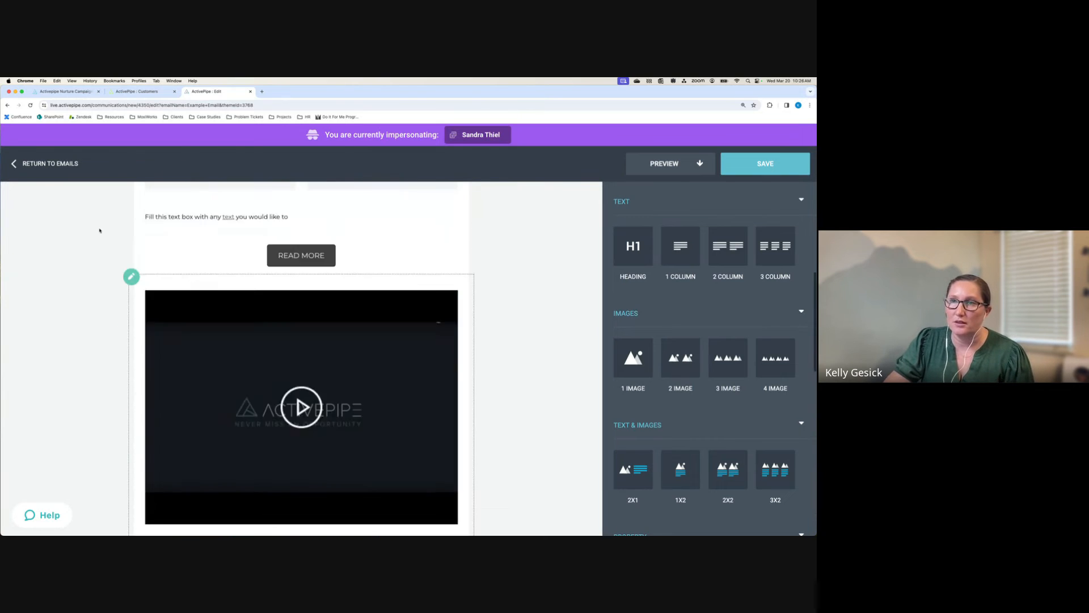
{"action": "scroll", "coordinate": [99, 230], "scroll_direction": "up", "scroll_amount": 10}
Set the email's subject to "Test" and save the email
{"action": "left_click", "coordinate": [42, 261]}
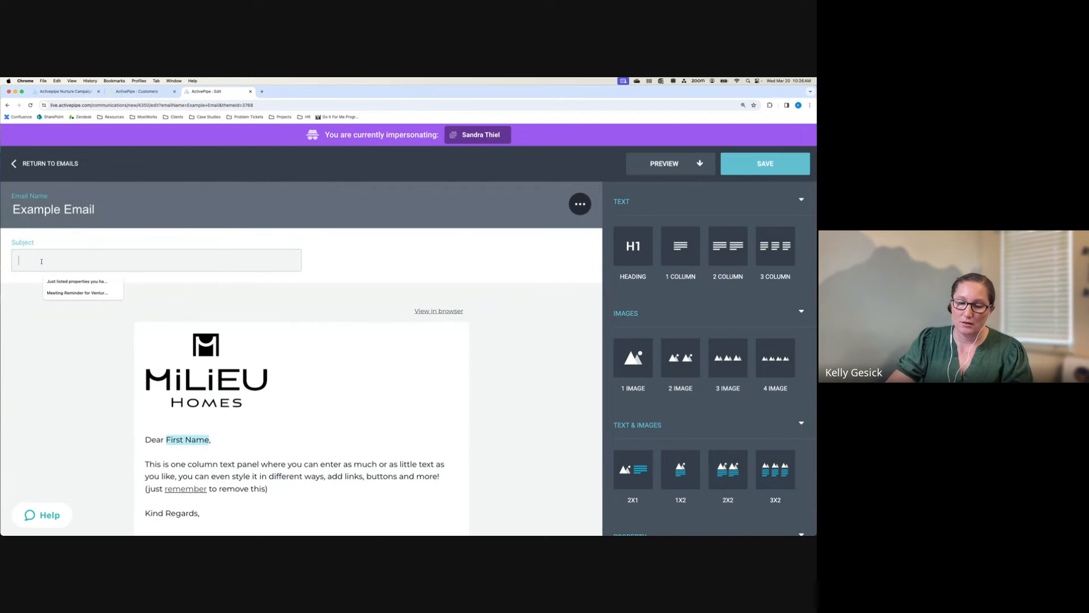
{"action": "type", "text": "Test"}
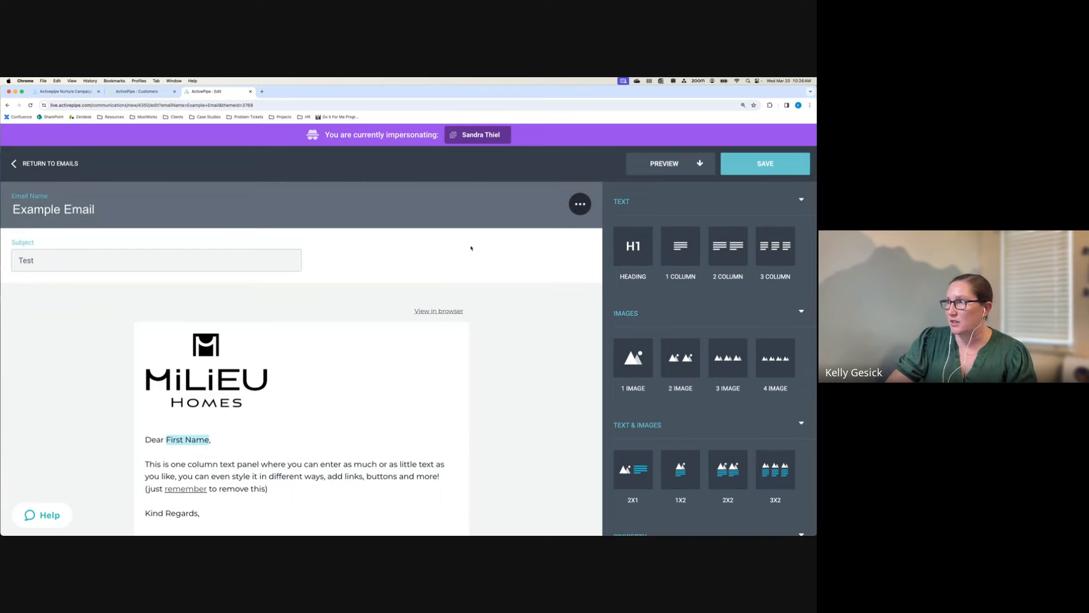
{"action": "left_click", "coordinate": [756, 167]}
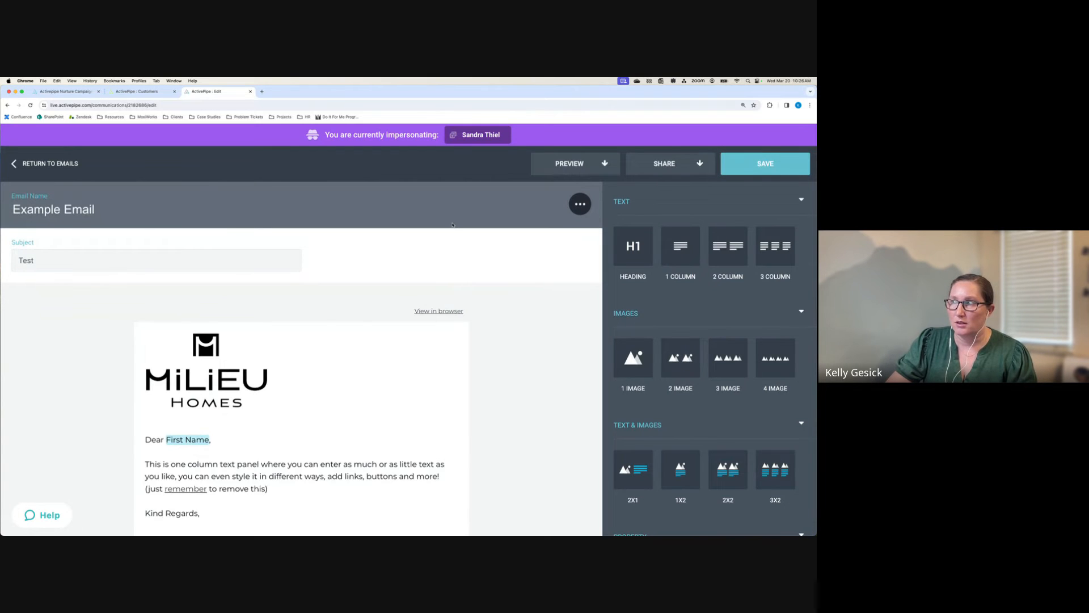
Go back to the email list, show the actions available for Example Email, and reopen it in the editor
{"action": "left_click", "coordinate": [50, 164]}
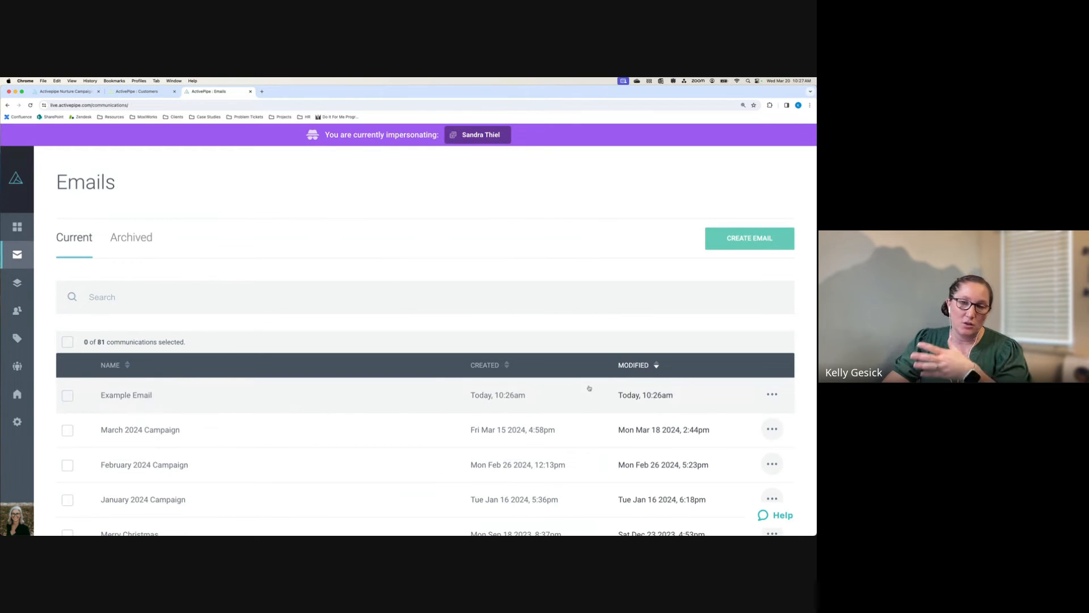
{"action": "left_click", "coordinate": [773, 397]}
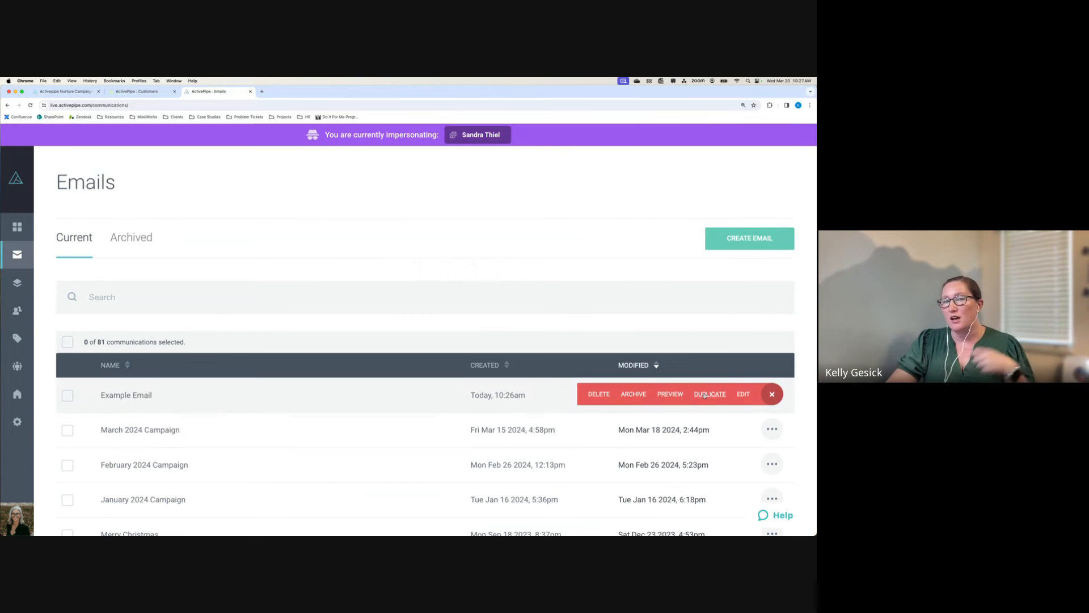
{"action": "left_click", "coordinate": [705, 394]}
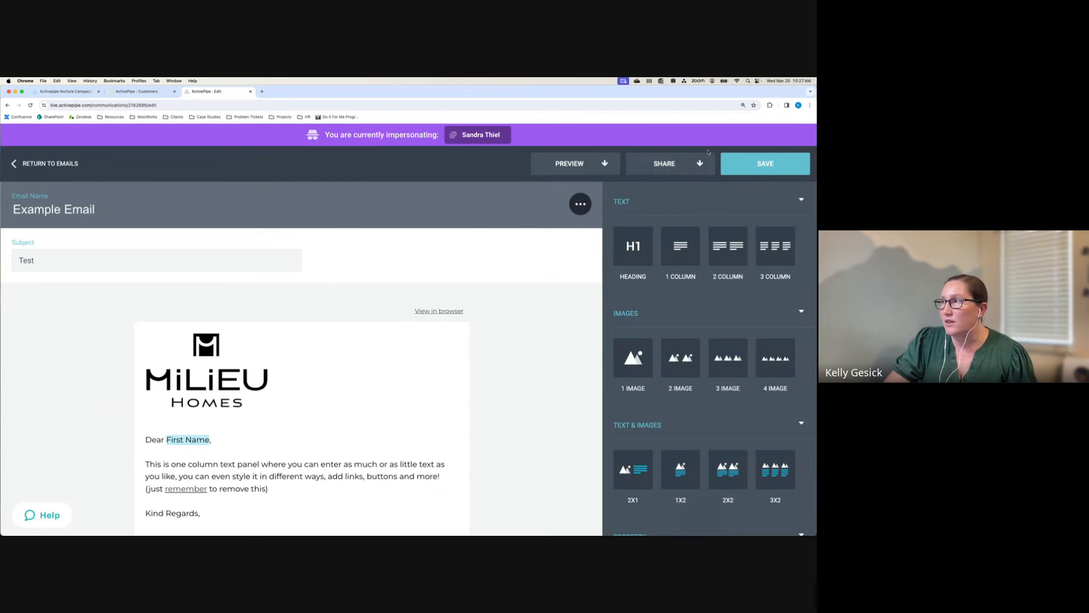
Examine the Quick Send campaign form for Example Email and close it without sending
{"action": "left_click", "coordinate": [685, 168]}
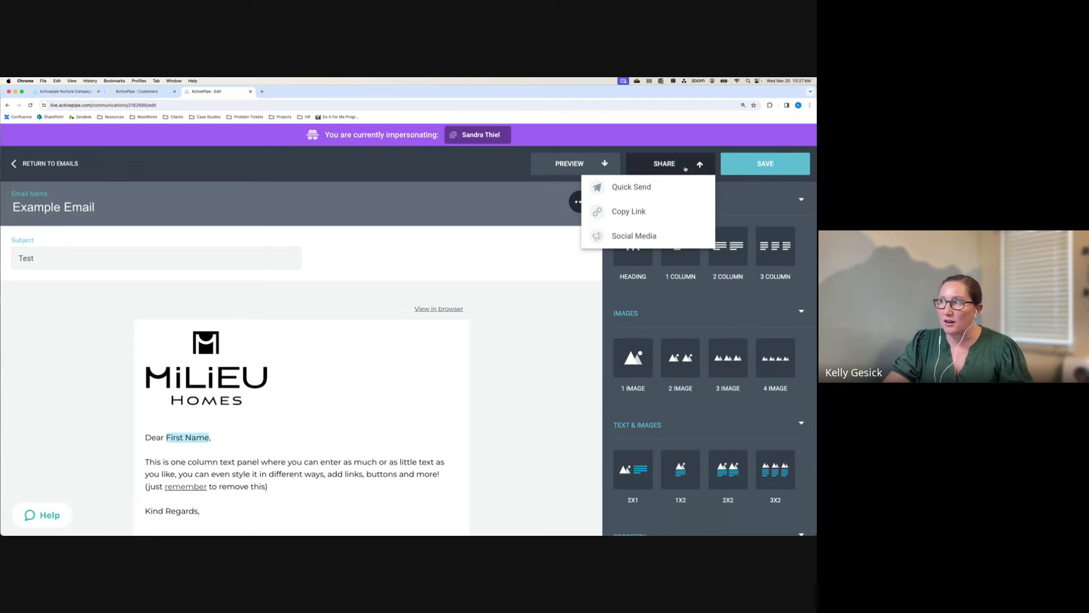
{"action": "left_click", "coordinate": [646, 188]}
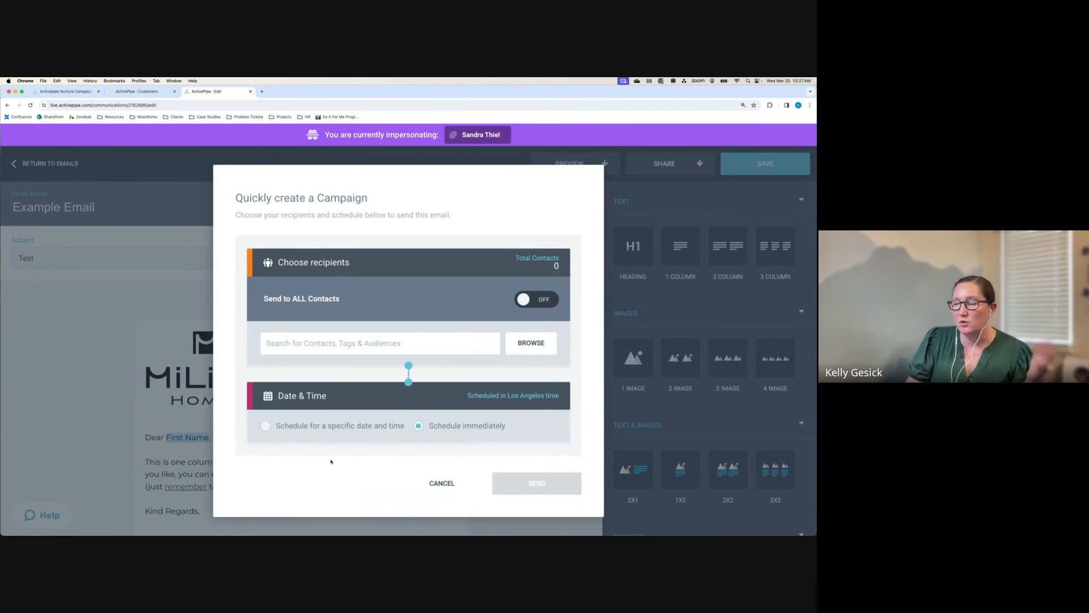
{"action": "left_click", "coordinate": [447, 491]}
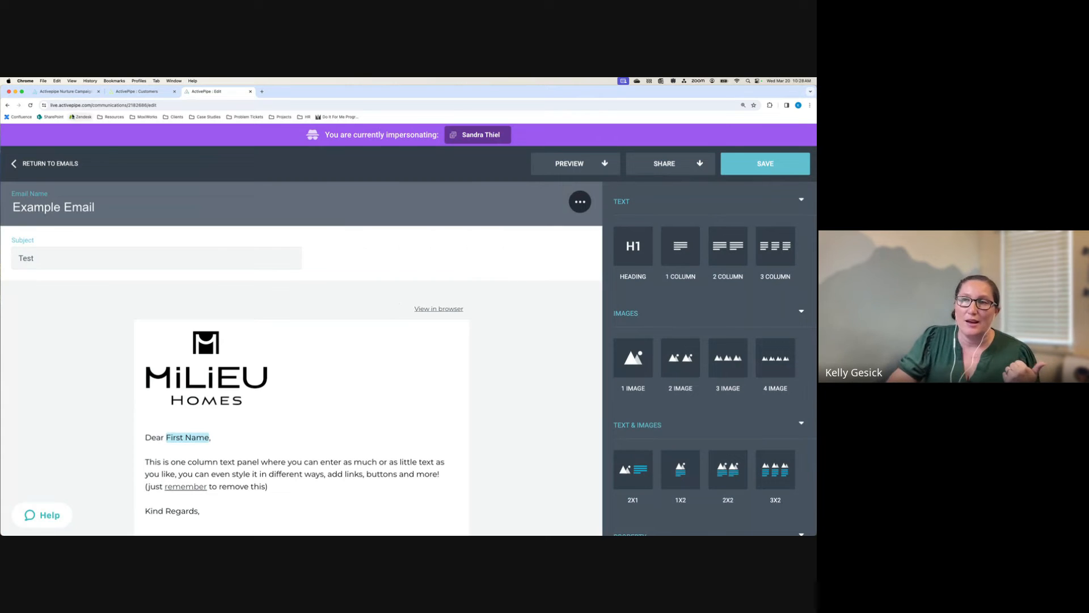
Leave the email editor and open the list of current campaigns
{"action": "left_click", "coordinate": [25, 164]}
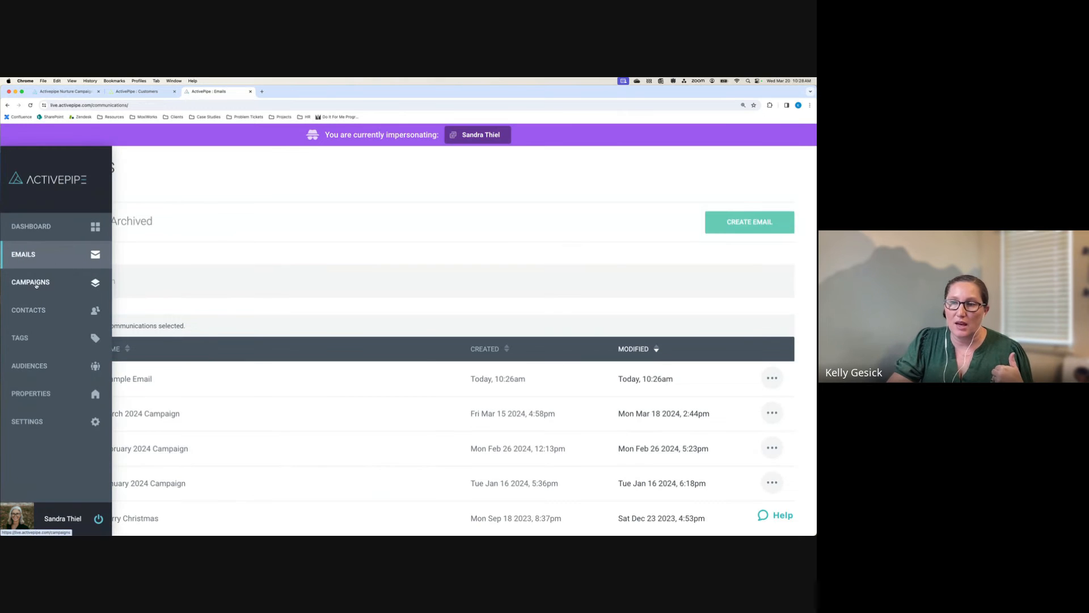
{"action": "left_click", "coordinate": [34, 283]}
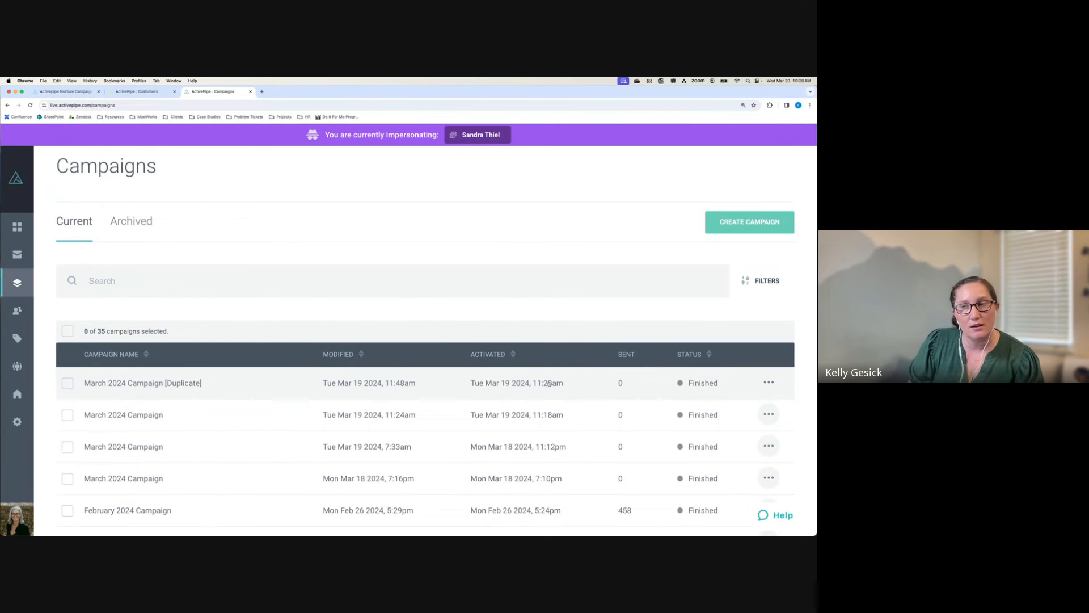
{"action": "mouse_move", "coordinate": [21, 238]}
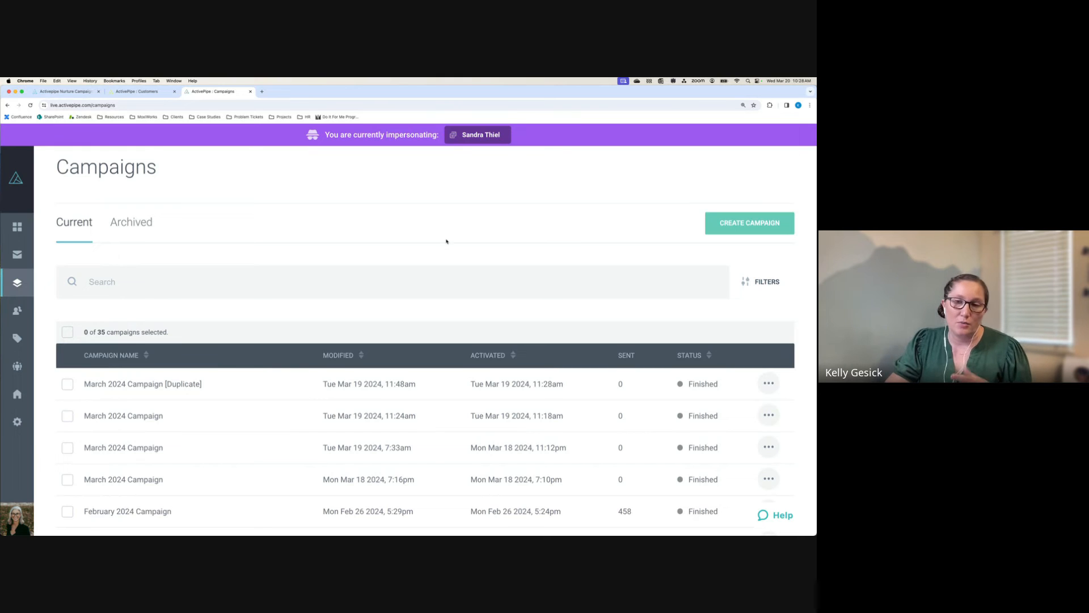
Create a new custom campaign from scratch named "Example campaign"
{"action": "left_click", "coordinate": [749, 223]}
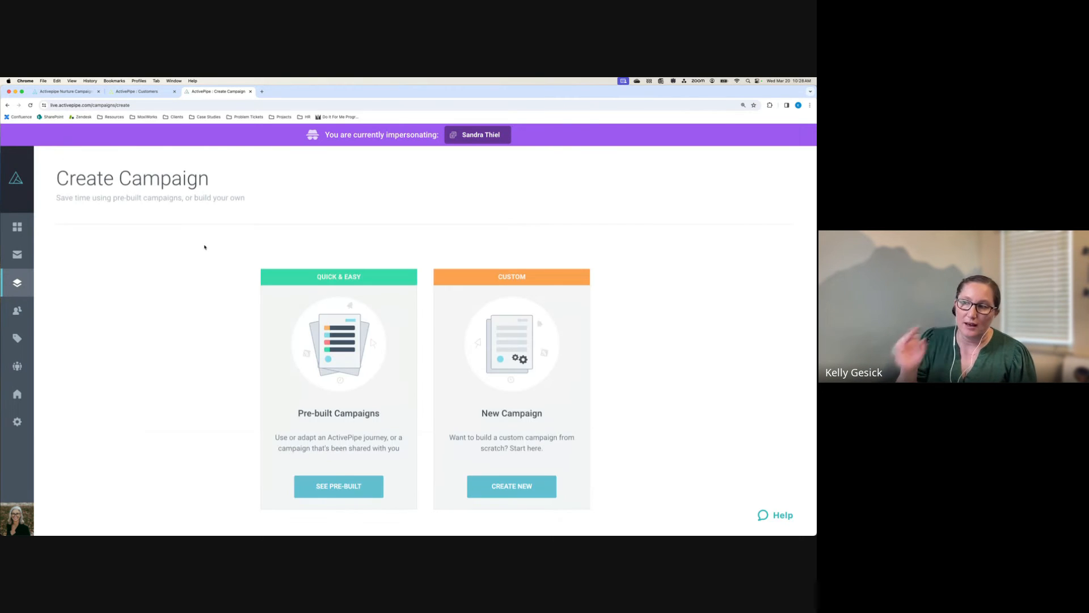
{"action": "left_click", "coordinate": [518, 492]}
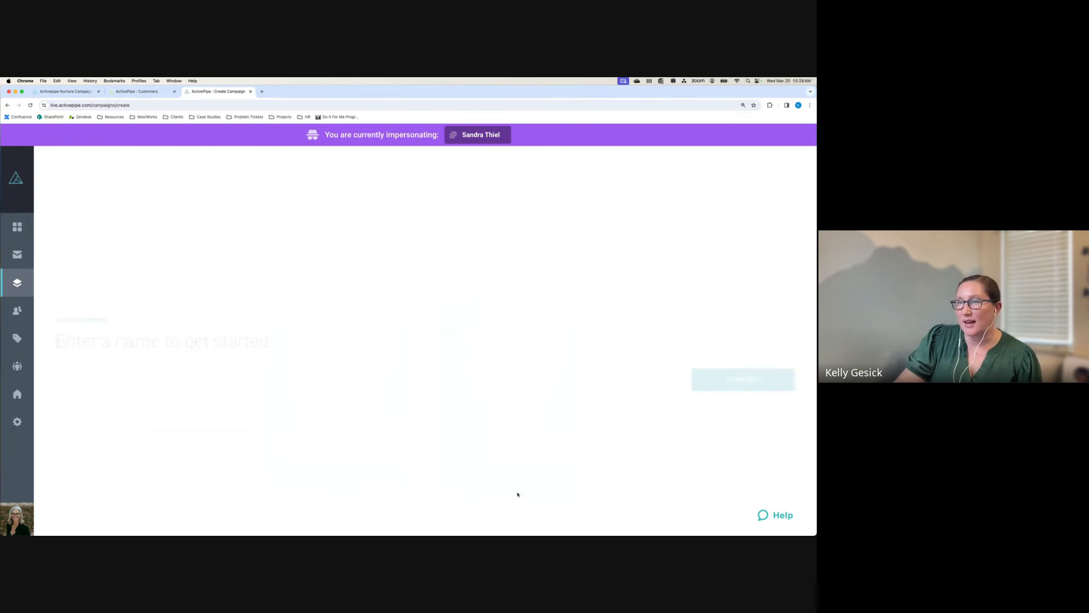
{"action": "type", "text": "E"}
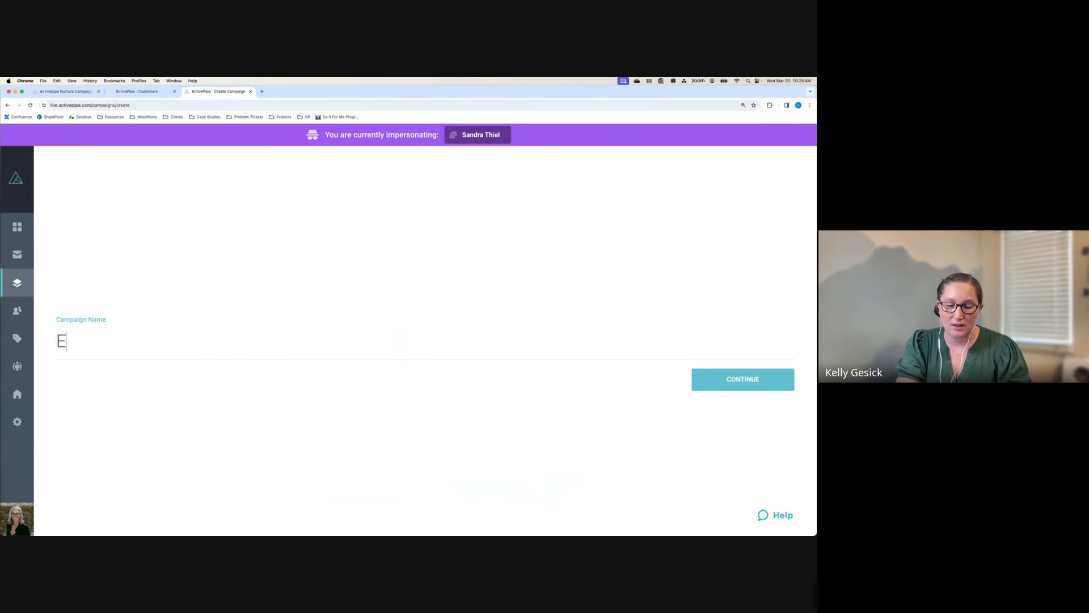
{"action": "type", "text": "xample campa"}
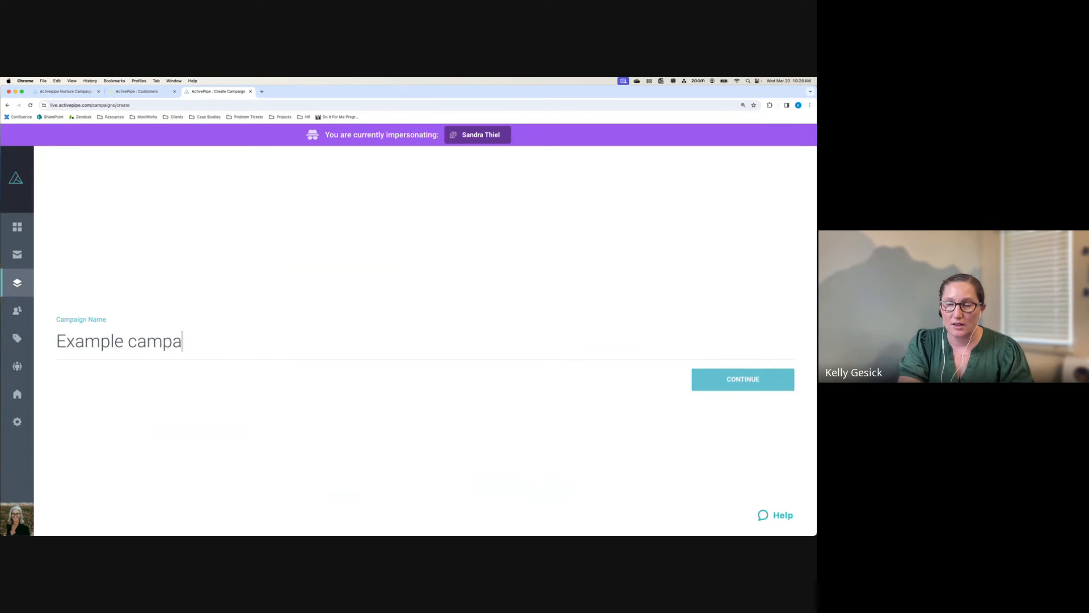
{"action": "type", "text": "ing"}
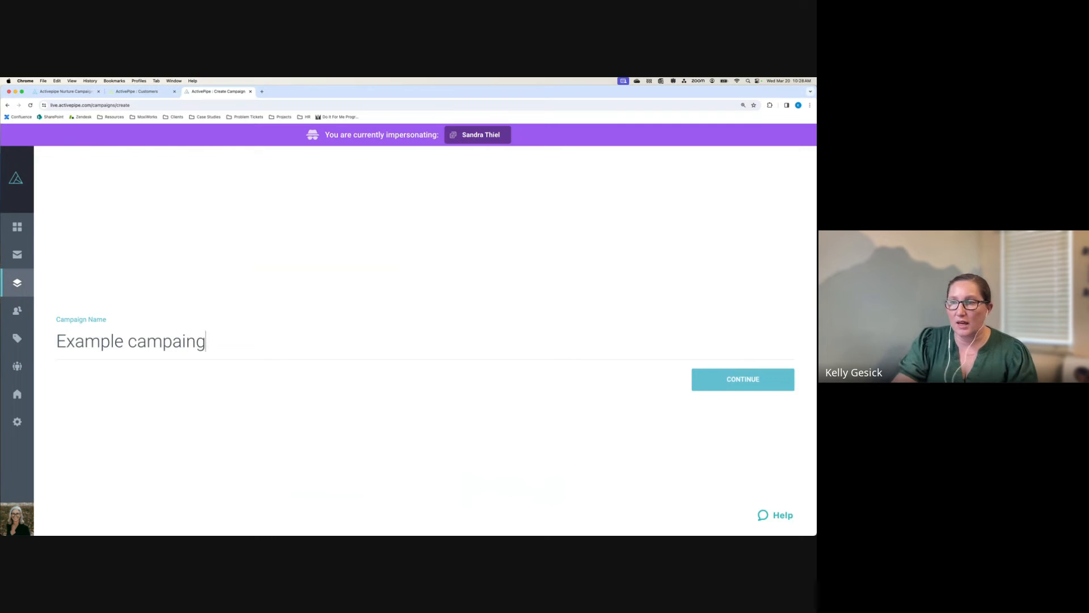
{"action": "key", "text": "BackSpace"}
{"action": "key", "text": "BackSpace"}
{"action": "type", "text": "gn"}
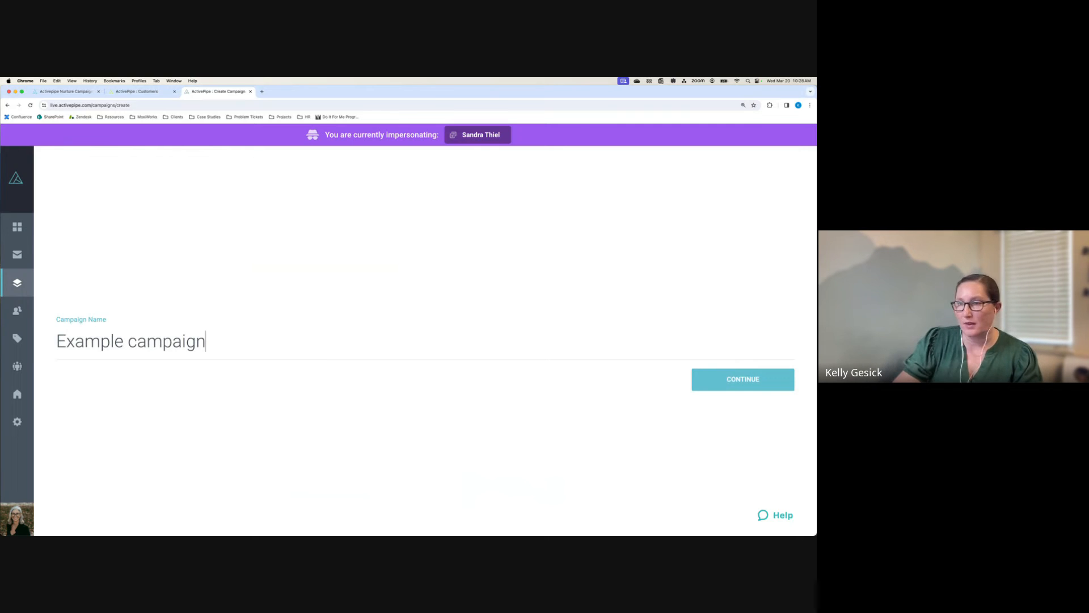
{"action": "key", "text": "Return"}
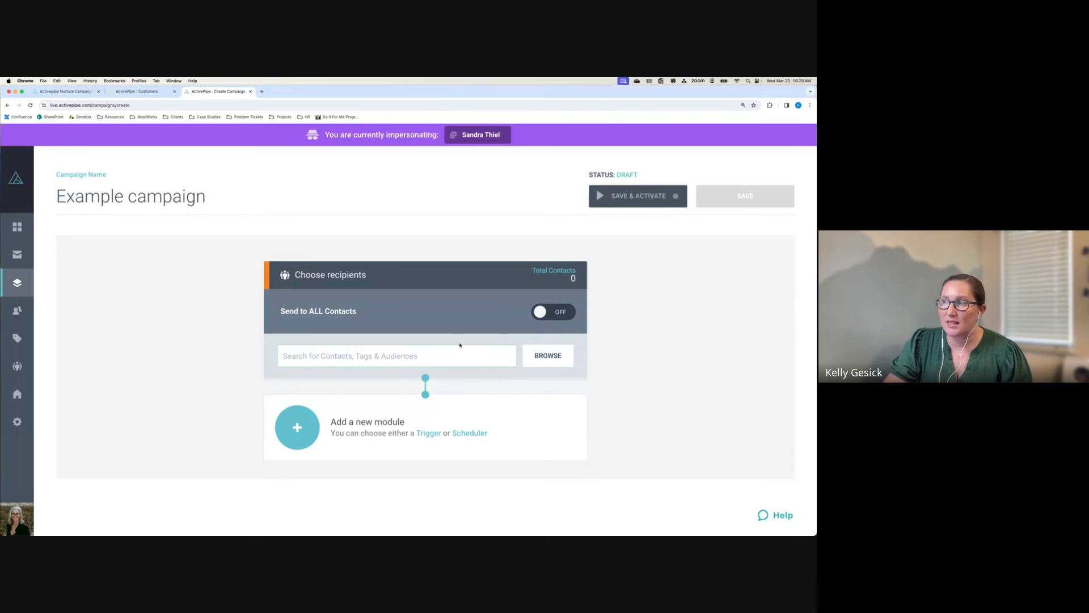
Set the campaign to send to all contacts and add a Date & Time scheduler that repeats every week
{"action": "left_click", "coordinate": [556, 315]}
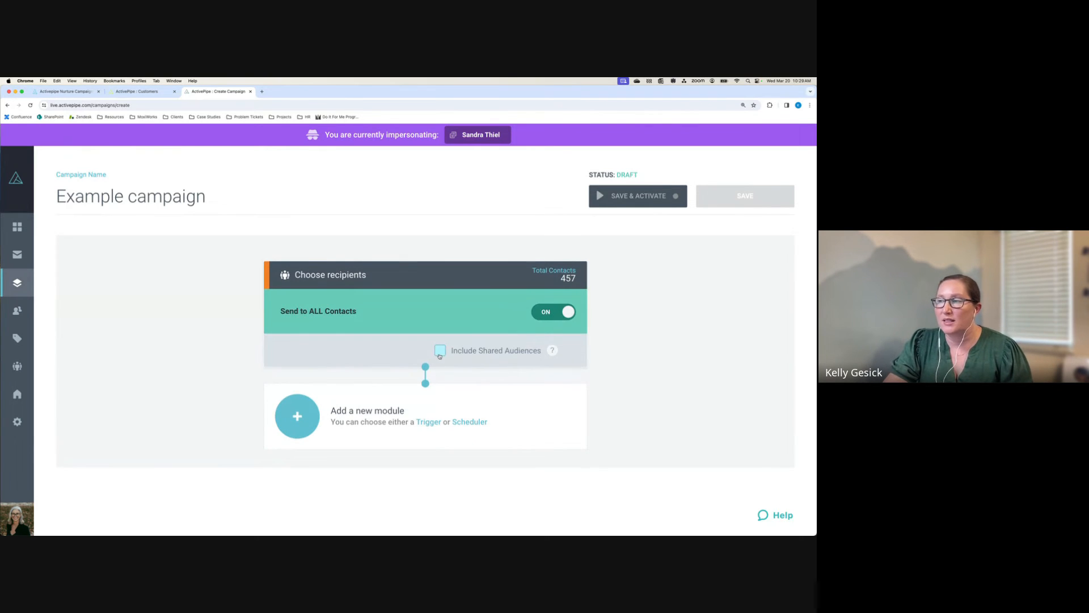
{"action": "left_click", "coordinate": [431, 426]}
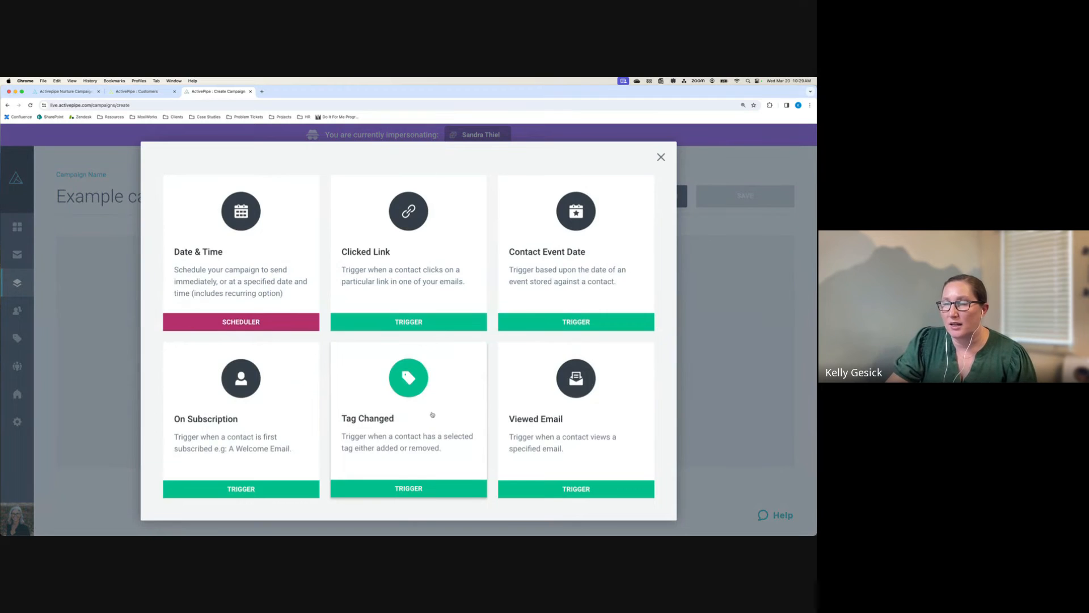
{"action": "left_click", "coordinate": [203, 238]}
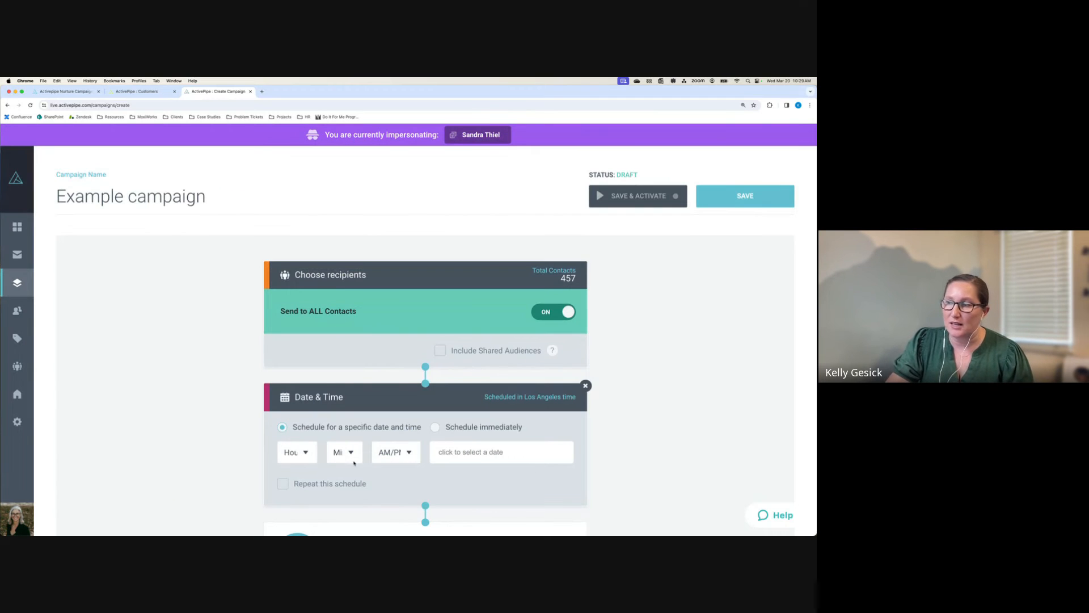
{"action": "scroll", "coordinate": [537, 474], "scroll_direction": "down", "scroll_amount": 2}
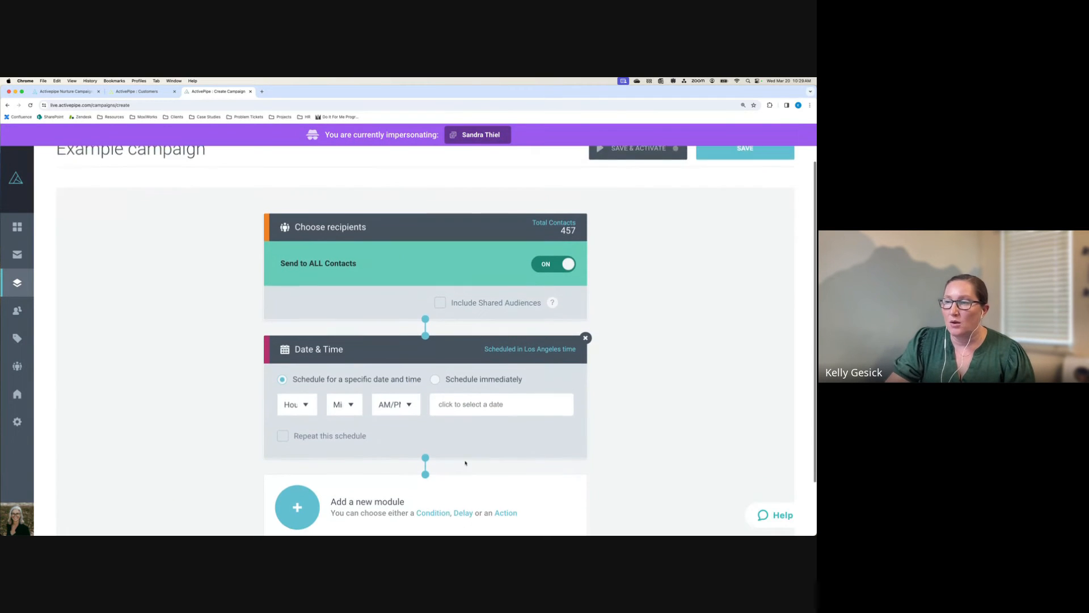
{"action": "left_click", "coordinate": [283, 429]}
{"action": "left_click", "coordinate": [555, 433]}
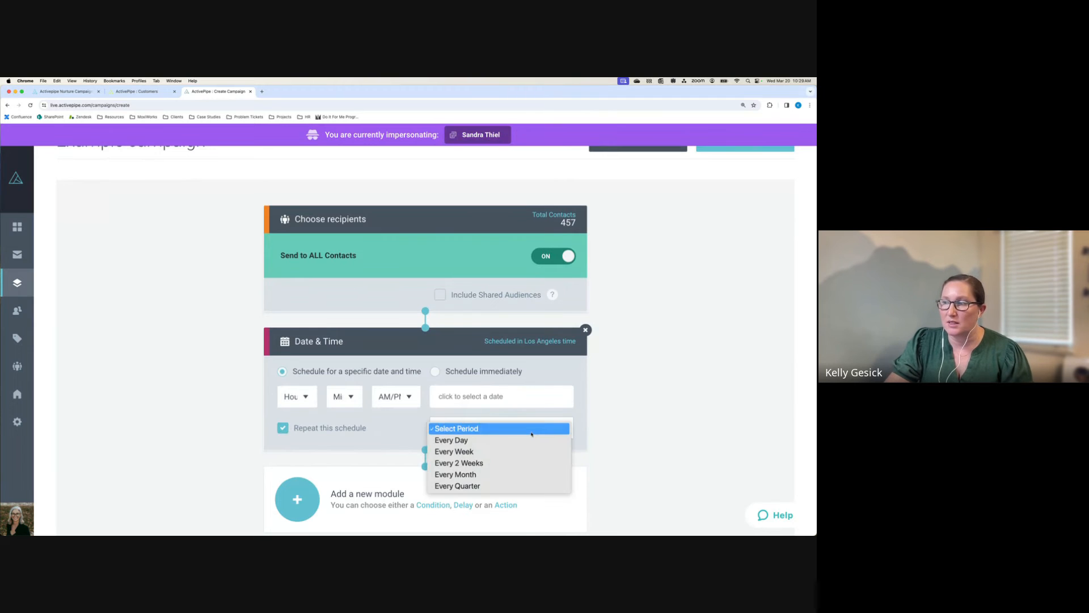
{"action": "left_click", "coordinate": [499, 452]}
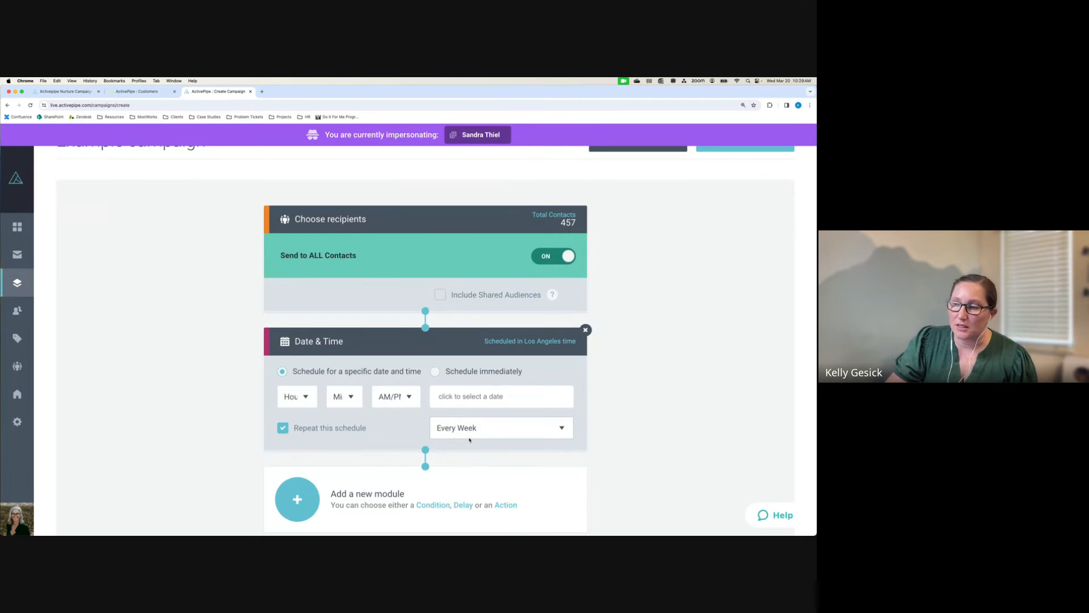
Add a Send Email action below the scheduler and choose Example Email as the message
{"action": "scroll", "coordinate": [469, 440], "scroll_direction": "down", "scroll_amount": 1}
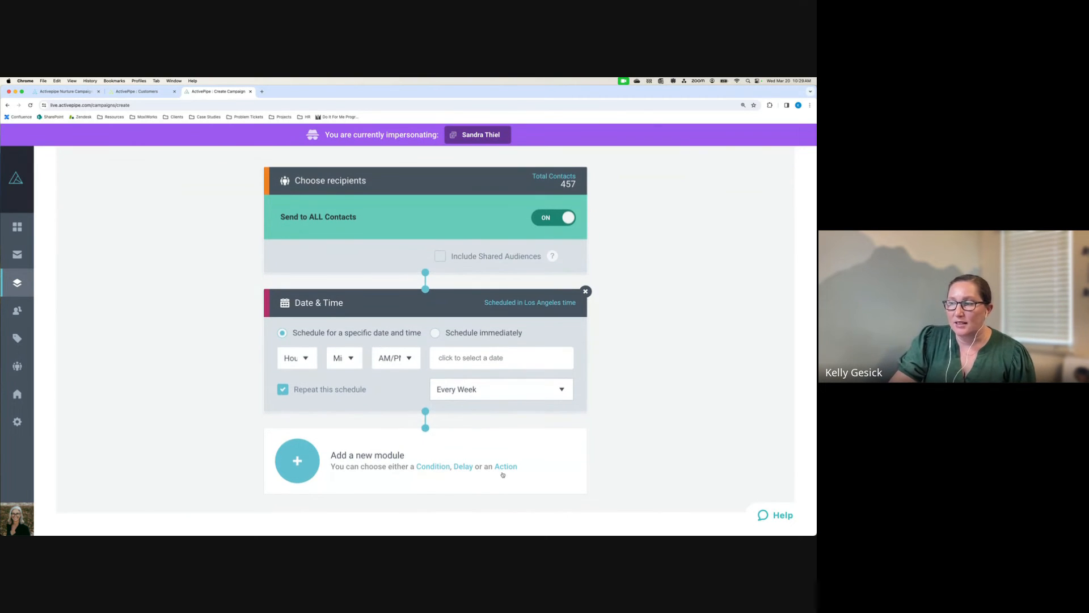
{"action": "left_click", "coordinate": [291, 464]}
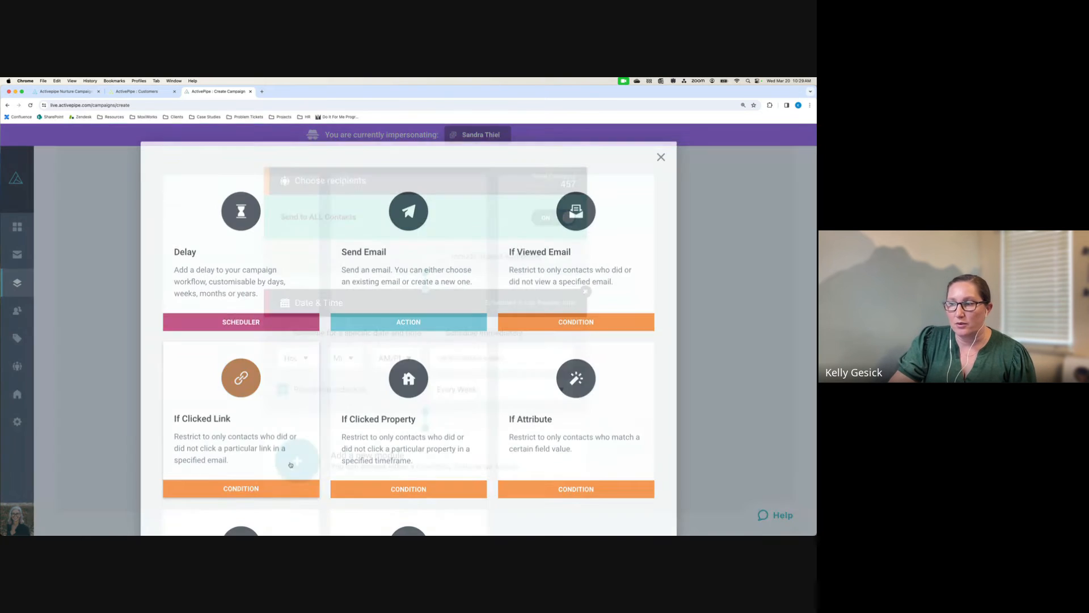
{"action": "left_click", "coordinate": [411, 244]}
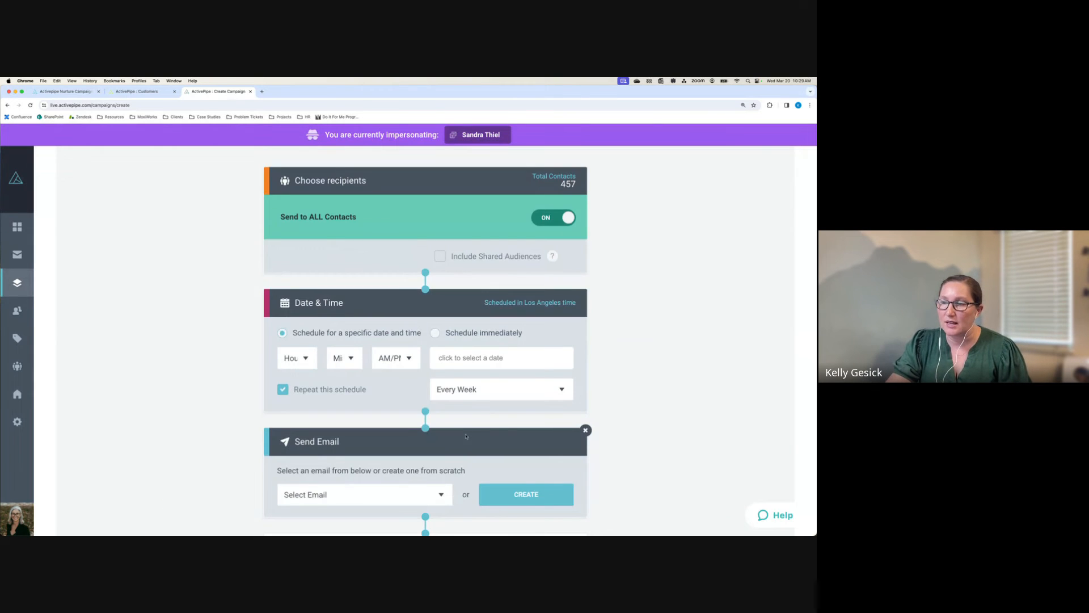
{"action": "scroll", "coordinate": [466, 435], "scroll_direction": "down", "scroll_amount": 3}
{"action": "left_click", "coordinate": [324, 370]}
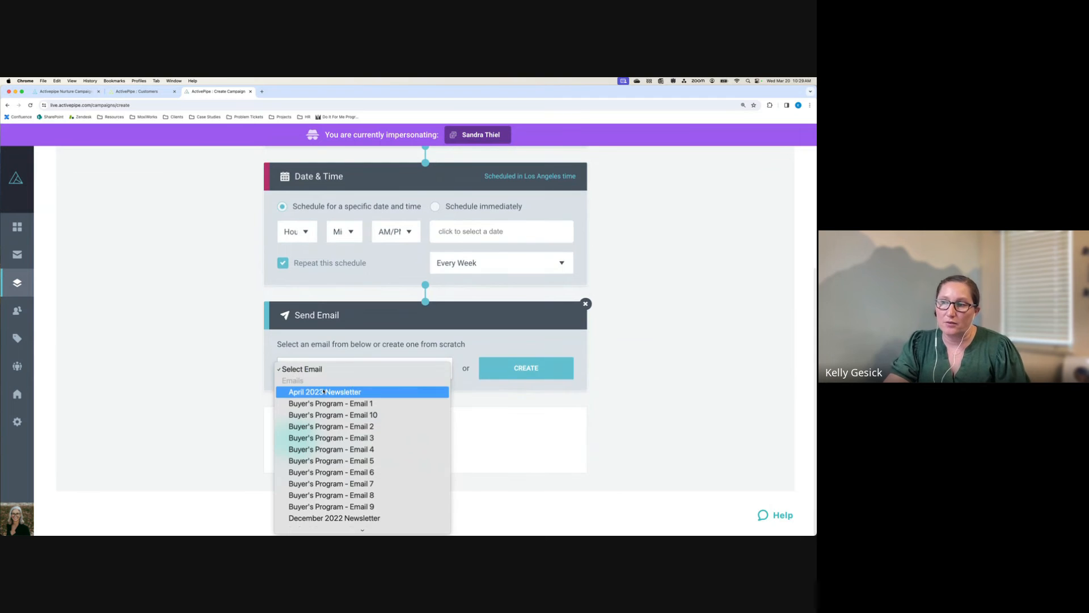
{"action": "scroll", "coordinate": [331, 400], "scroll_direction": "down", "scroll_amount": 10}
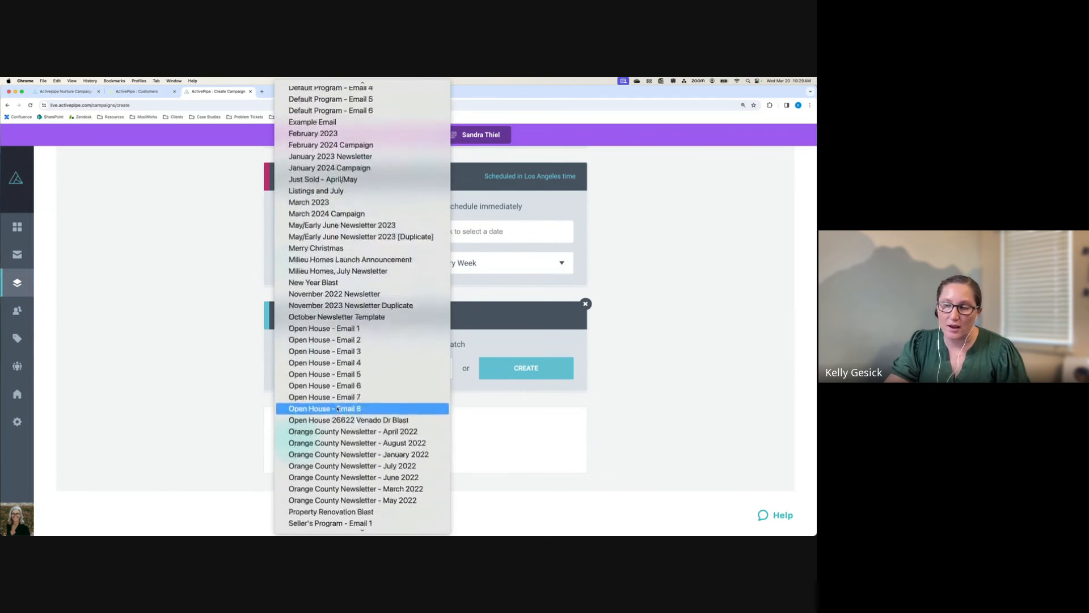
{"action": "scroll", "coordinate": [337, 408], "scroll_direction": "down", "scroll_amount": 15}
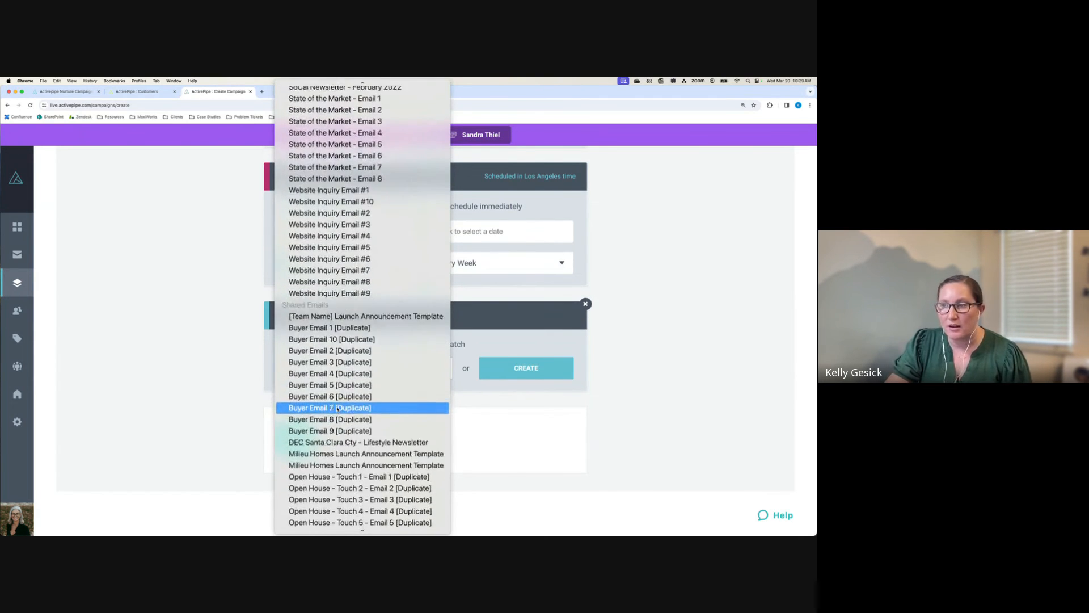
{"action": "scroll", "coordinate": [337, 408], "scroll_direction": "down", "scroll_amount": 5}
{"action": "scroll", "coordinate": [337, 408], "scroll_direction": "up", "scroll_amount": 20}
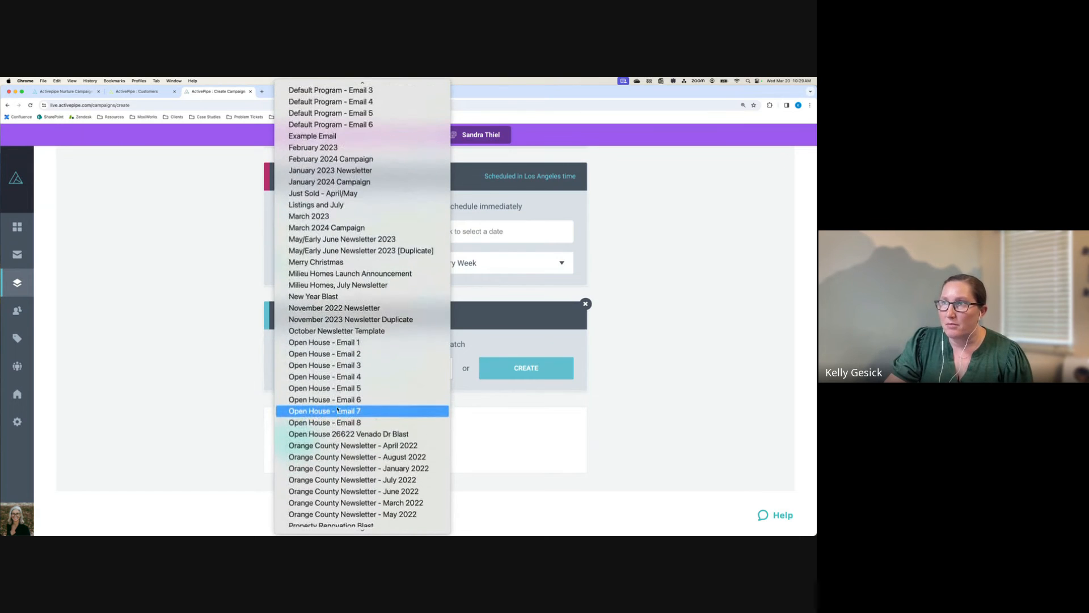
{"action": "scroll", "coordinate": [337, 409], "scroll_direction": "up", "scroll_amount": 5}
{"action": "left_click", "coordinate": [318, 231]}
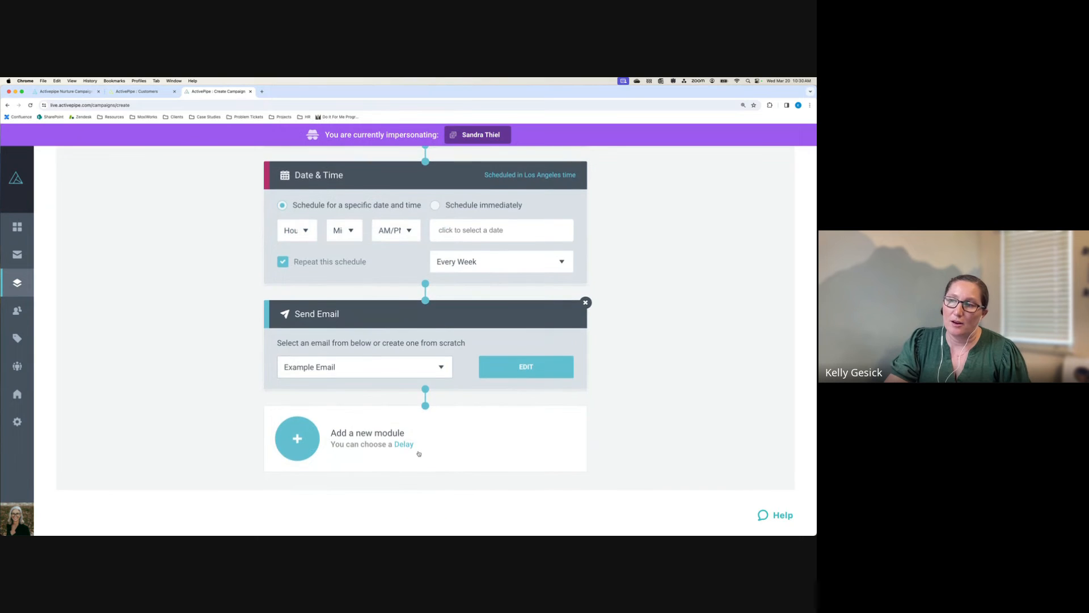
Turn off sending to all contacts and leave the campaign draft unsaved, returning to the campaign list
{"action": "scroll", "coordinate": [419, 454], "scroll_direction": "up", "scroll_amount": 3}
{"action": "scroll", "coordinate": [419, 454], "scroll_direction": "up", "scroll_amount": 1}
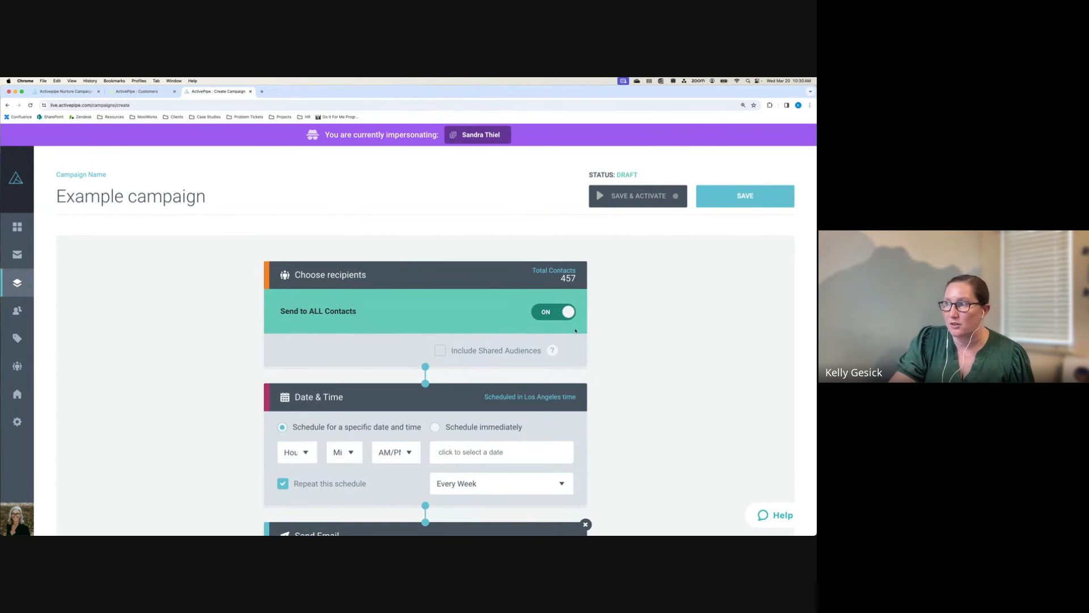
{"action": "left_click", "coordinate": [556, 313]}
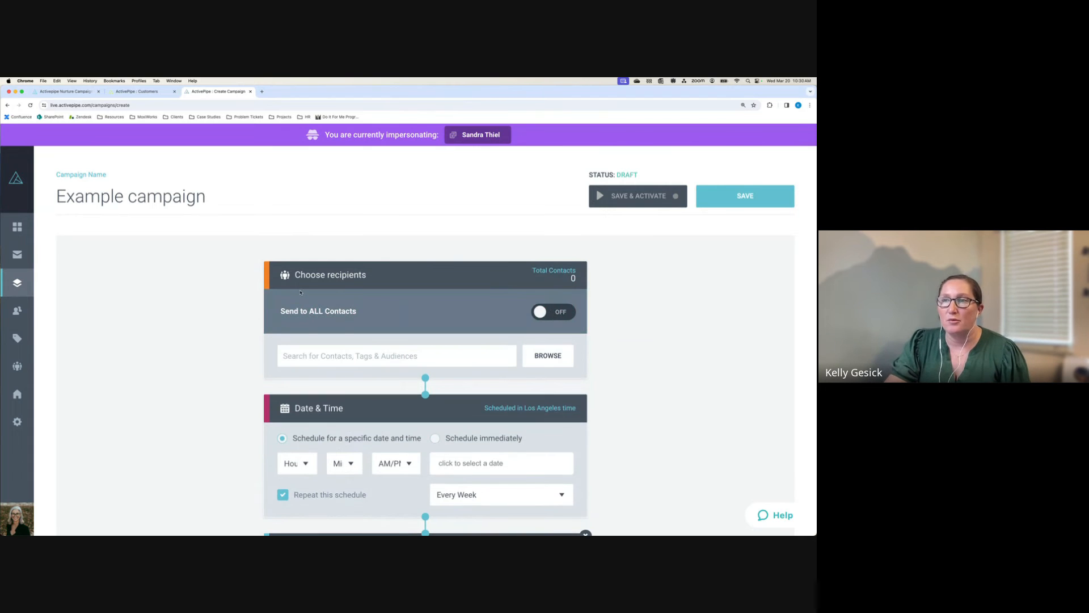
{"action": "scroll", "coordinate": [300, 293], "scroll_direction": "down", "scroll_amount": 1}
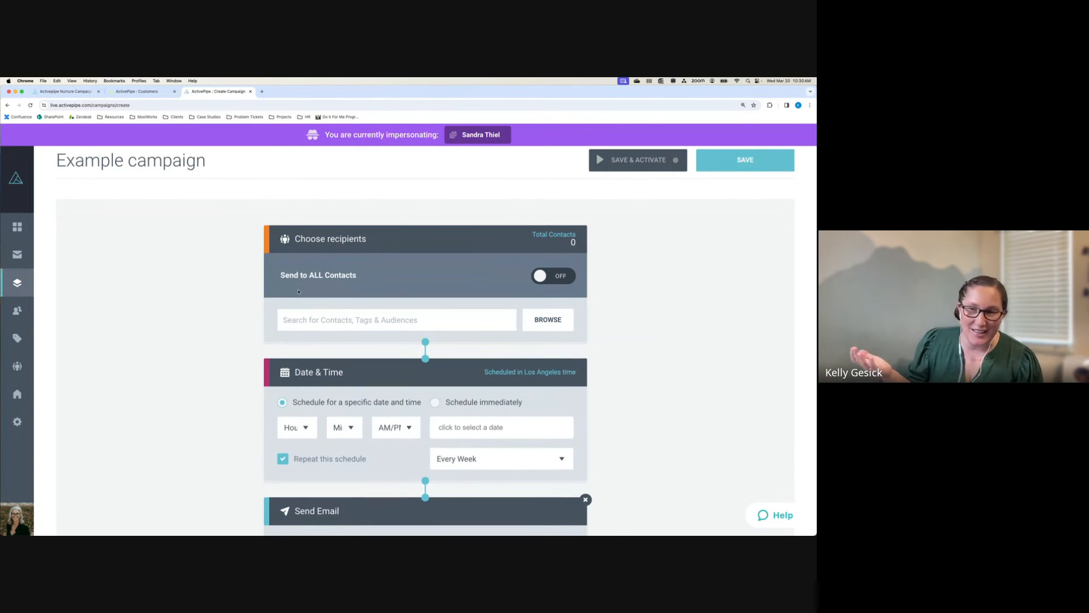
{"action": "mouse_move", "coordinate": [76, 243]}
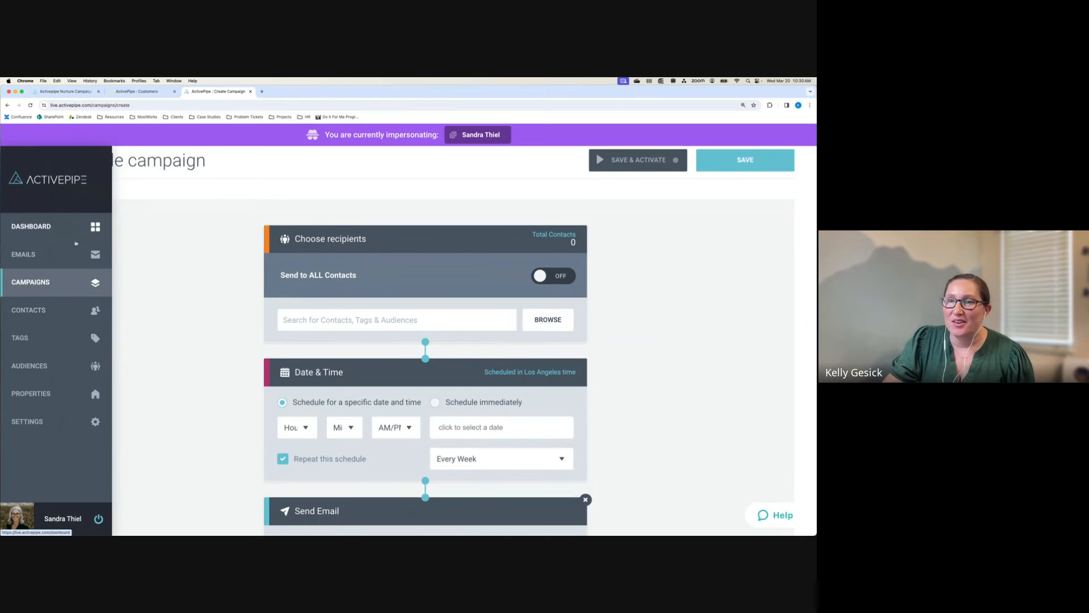
{"action": "left_click", "coordinate": [77, 289]}
{"action": "left_click", "coordinate": [458, 366]}
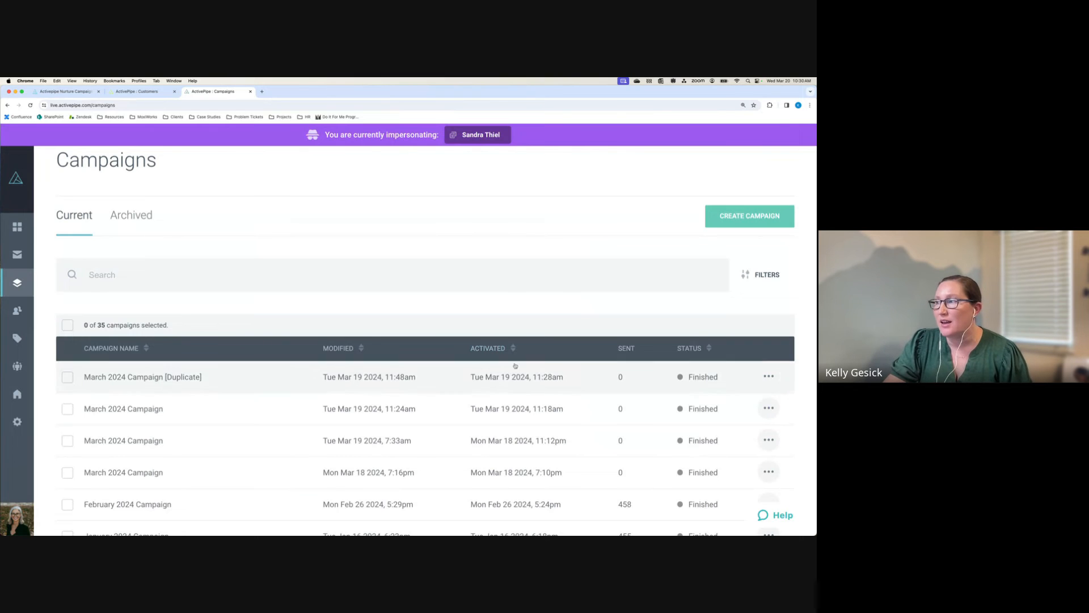
Open the February 2024 Campaign from the campaign list and bring up its report
{"action": "scroll", "coordinate": [297, 375], "scroll_direction": "down", "scroll_amount": 3}
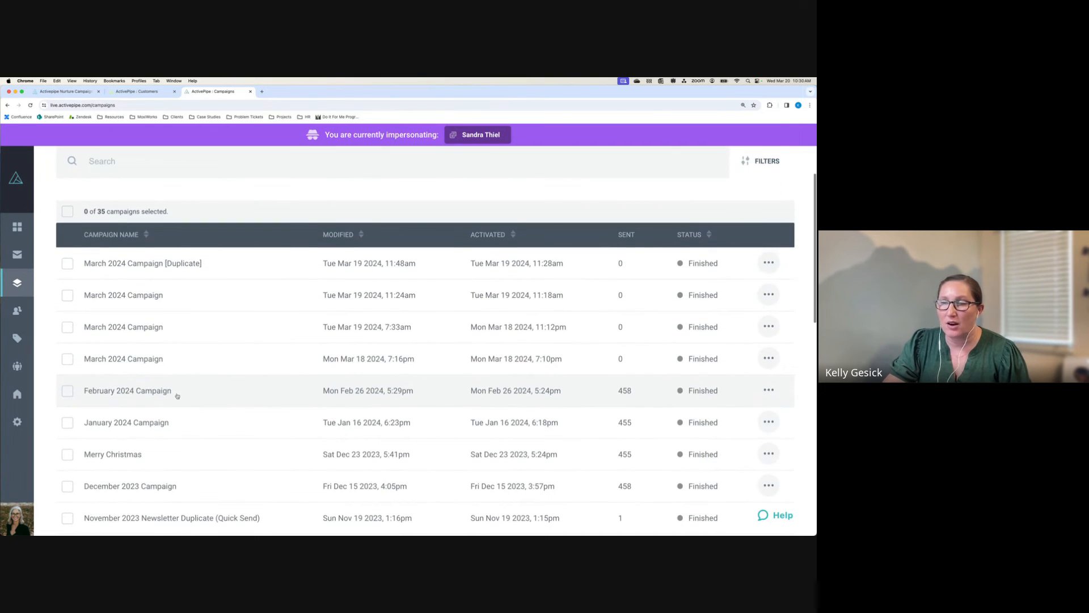
{"action": "left_click", "coordinate": [168, 393]}
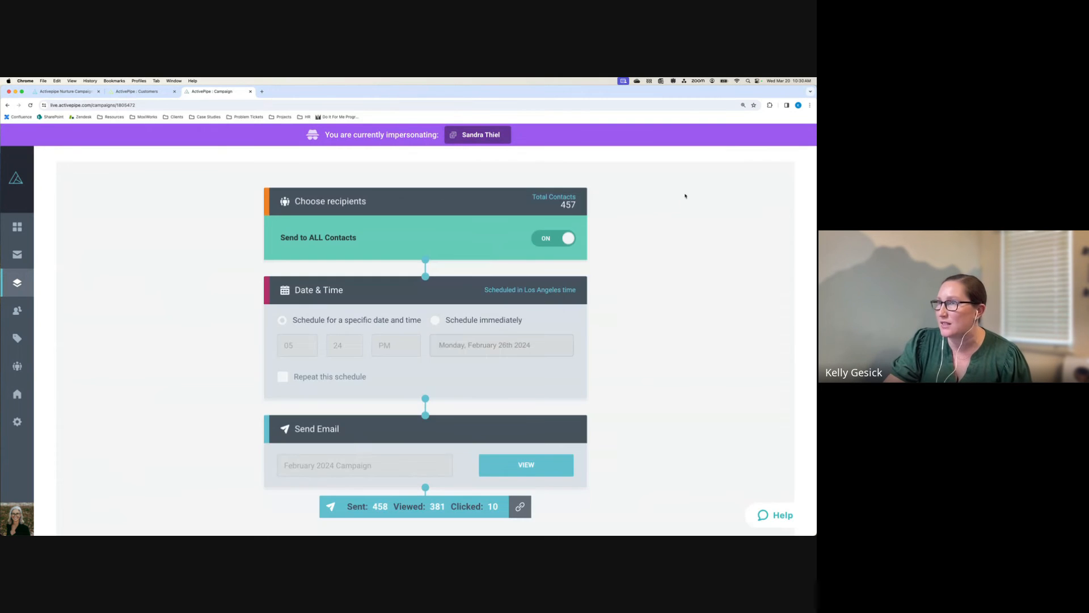
{"action": "left_click", "coordinate": [722, 255]}
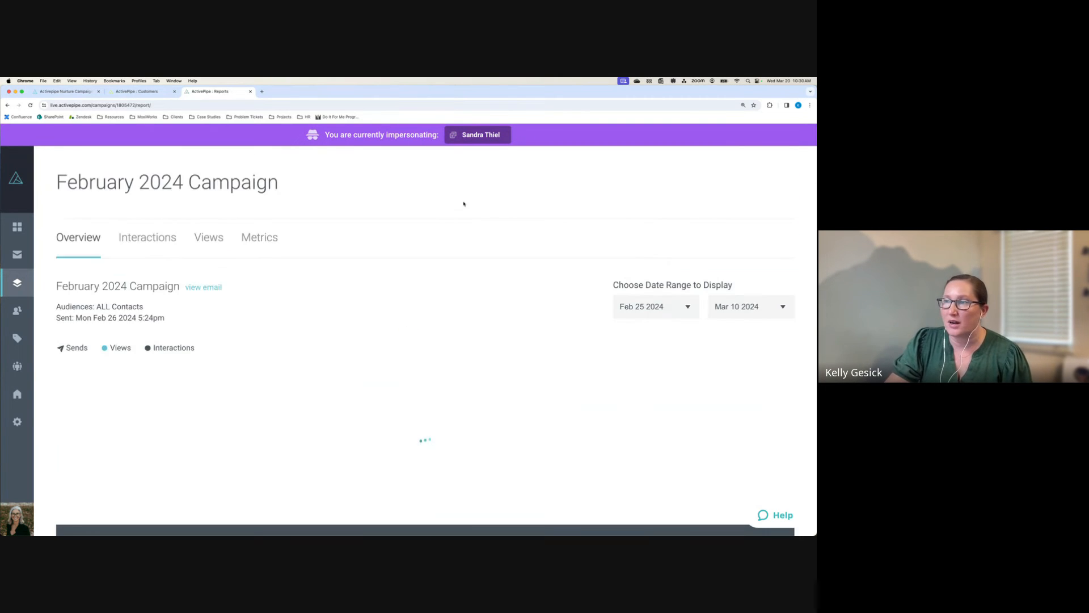
Examine the report overview: the views graph for the send date, the sending and engagement statistics, top contacts, and top links
{"action": "scroll", "coordinate": [227, 352], "scroll_direction": "down", "scroll_amount": 1}
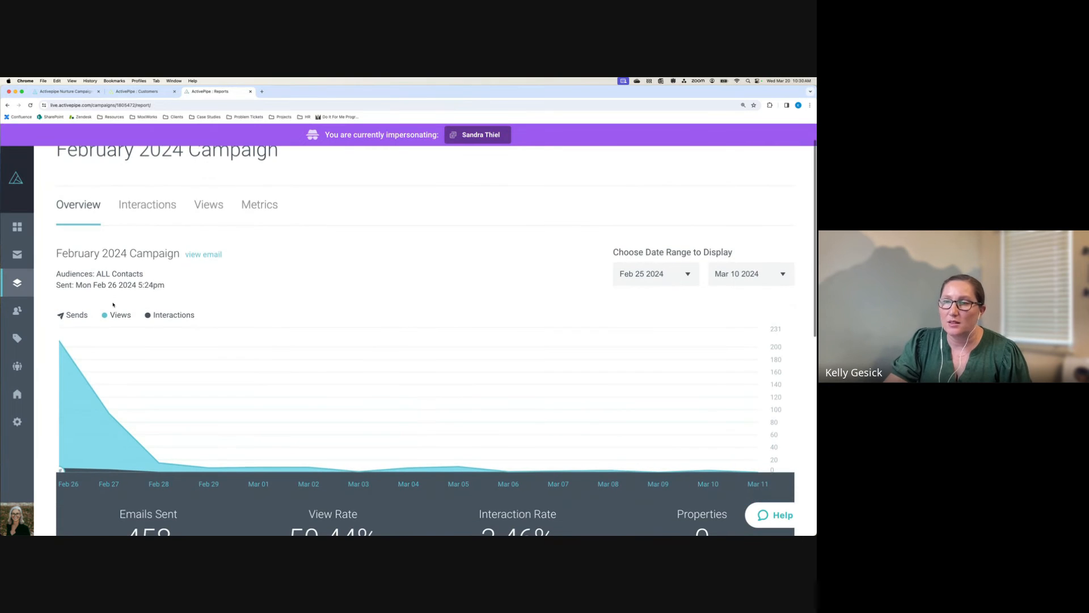
{"action": "mouse_move", "coordinate": [66, 352]}
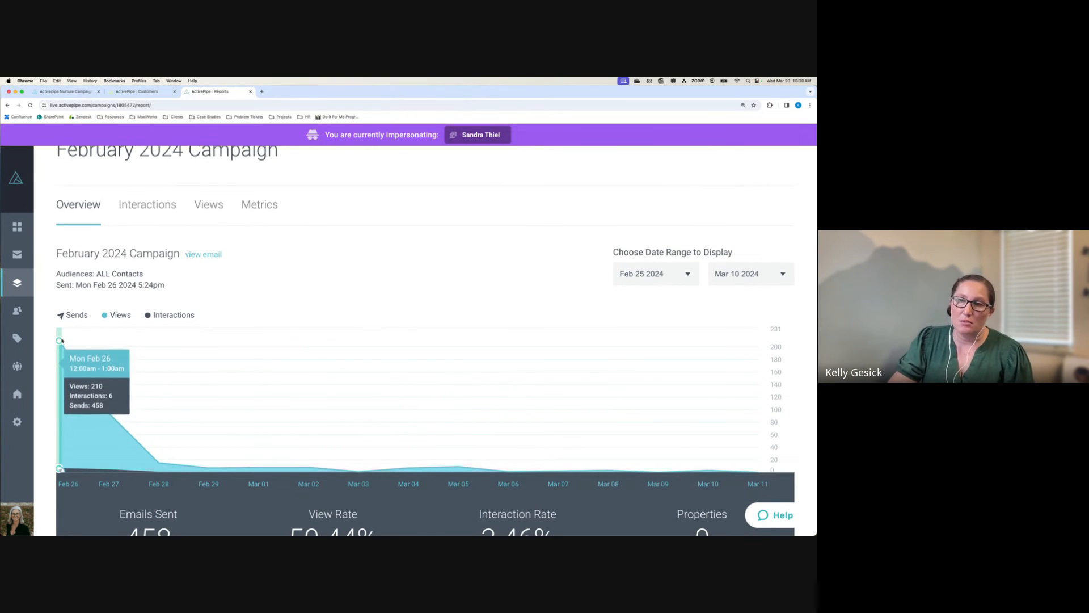
{"action": "scroll", "coordinate": [124, 384], "scroll_direction": "down", "scroll_amount": 1}
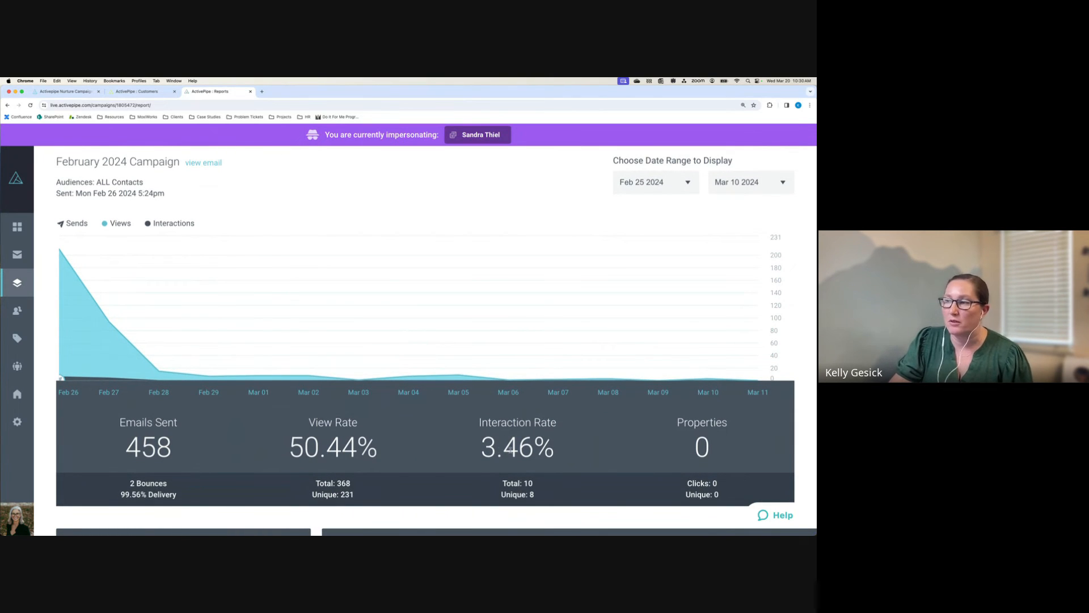
{"action": "scroll", "coordinate": [557, 464], "scroll_direction": "down", "scroll_amount": 3}
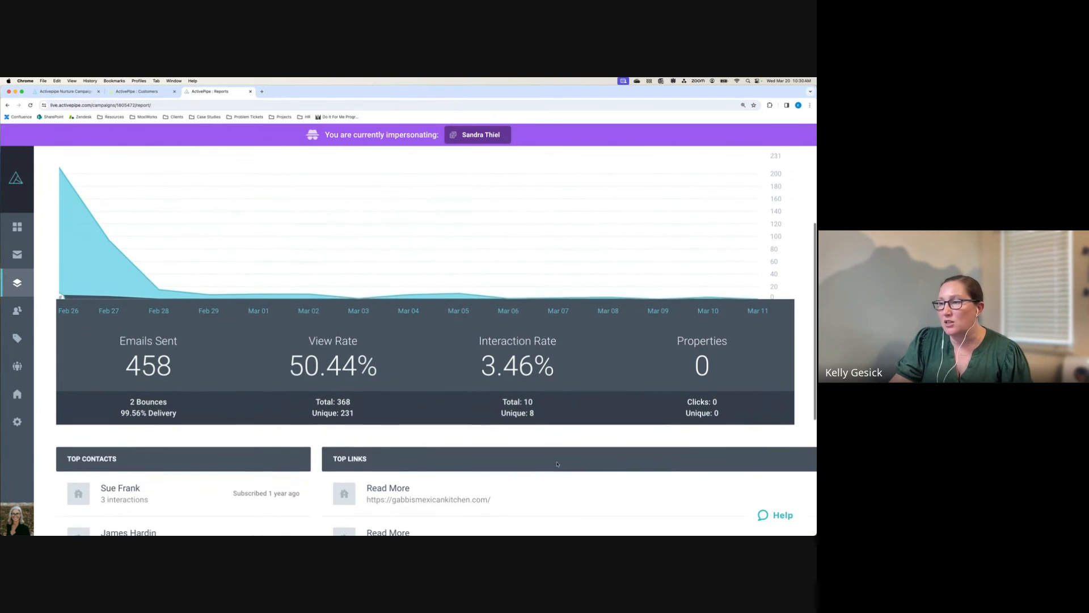
{"action": "scroll", "coordinate": [557, 464], "scroll_direction": "down", "scroll_amount": 2}
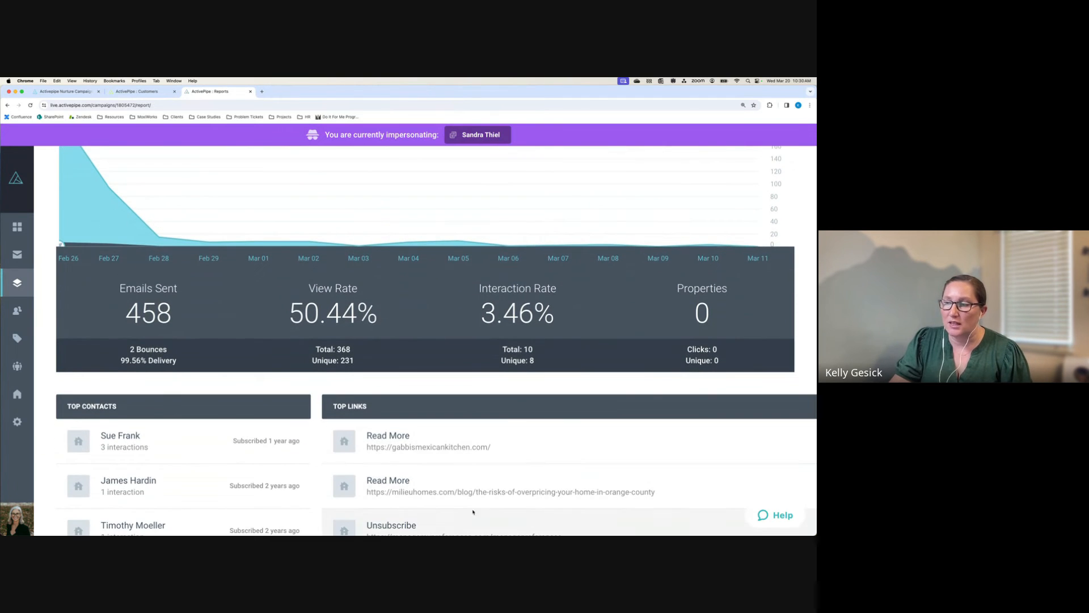
{"action": "scroll", "coordinate": [473, 512], "scroll_direction": "down", "scroll_amount": 5}
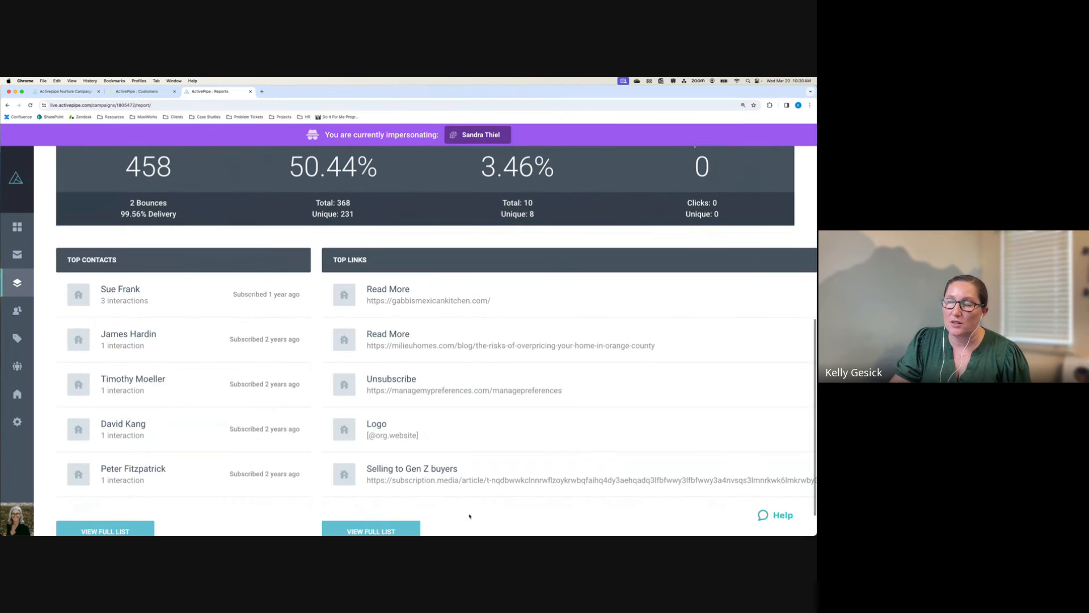
Open the first top contact's interactions from the report, go to the full contact record, and review its engagement and general statistics
{"action": "scroll", "coordinate": [477, 415], "scroll_direction": "up", "scroll_amount": 6}
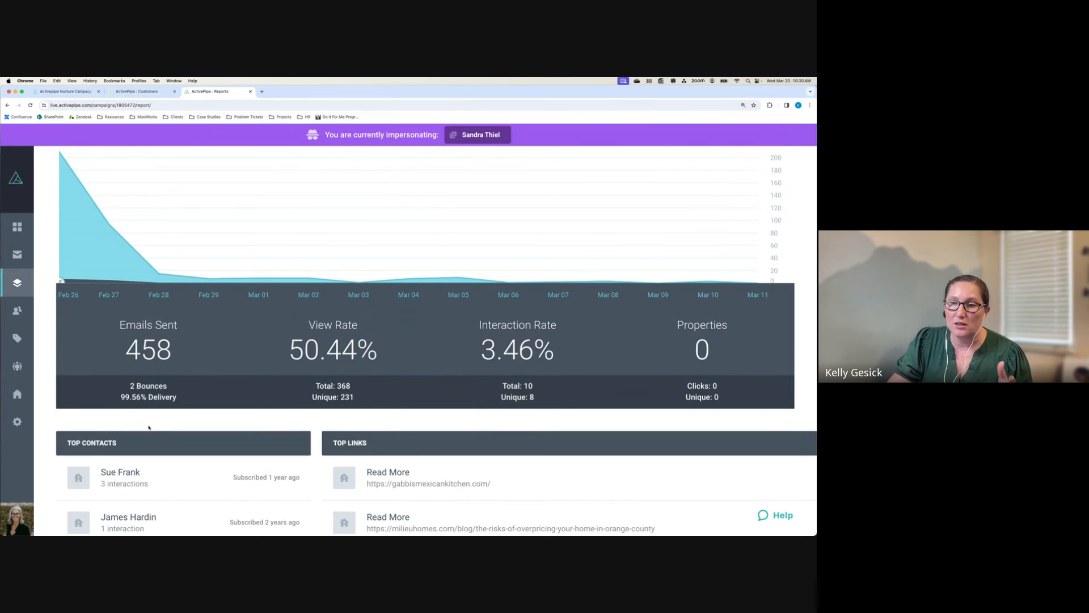
{"action": "left_click", "coordinate": [123, 478]}
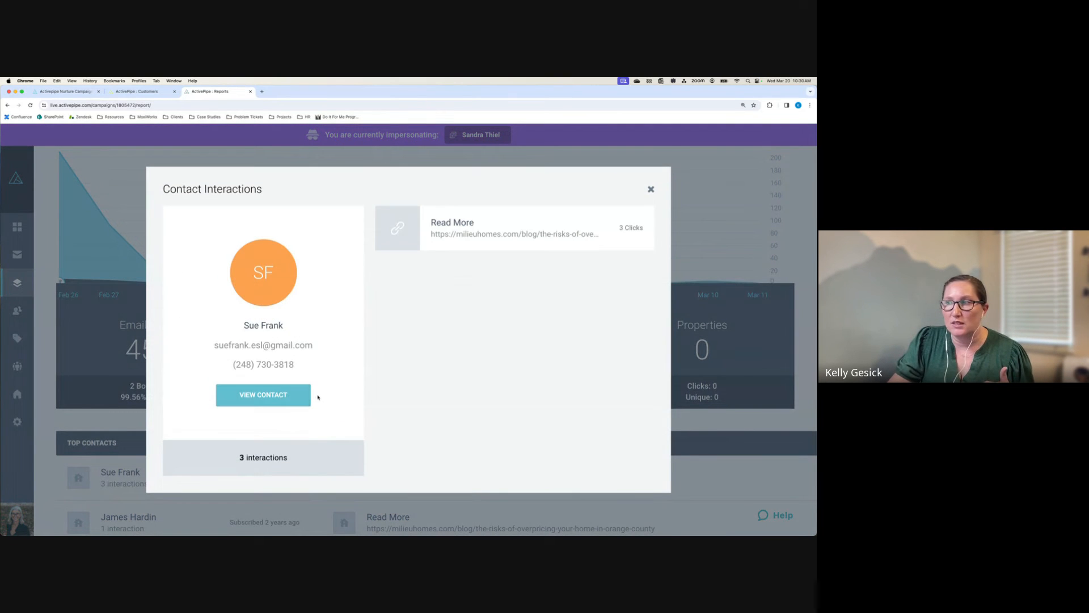
{"action": "left_click", "coordinate": [265, 395]}
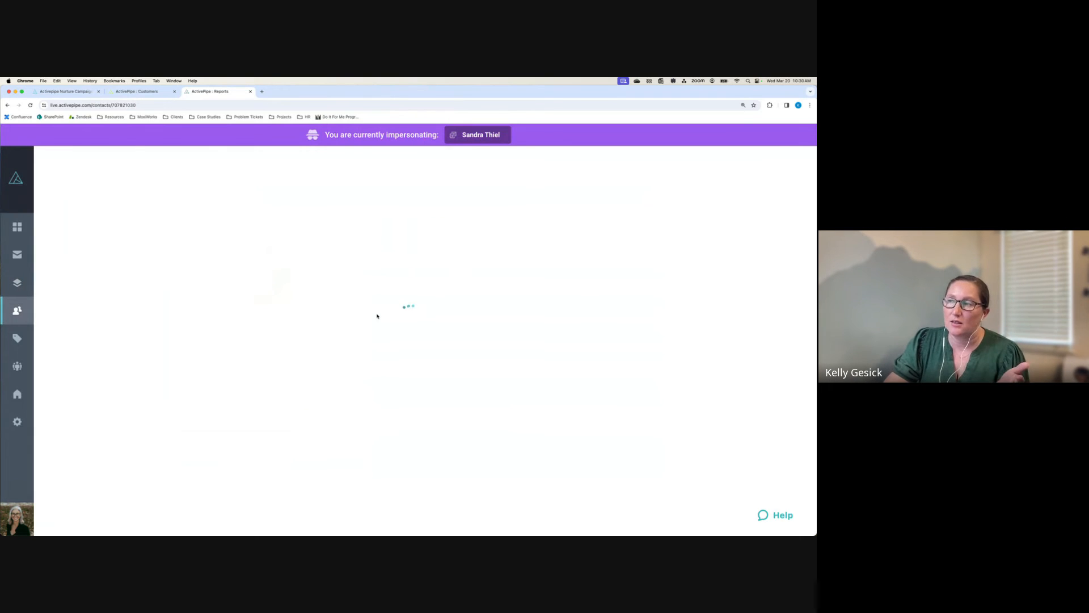
{"action": "scroll", "coordinate": [378, 316], "scroll_direction": "down", "scroll_amount": 5}
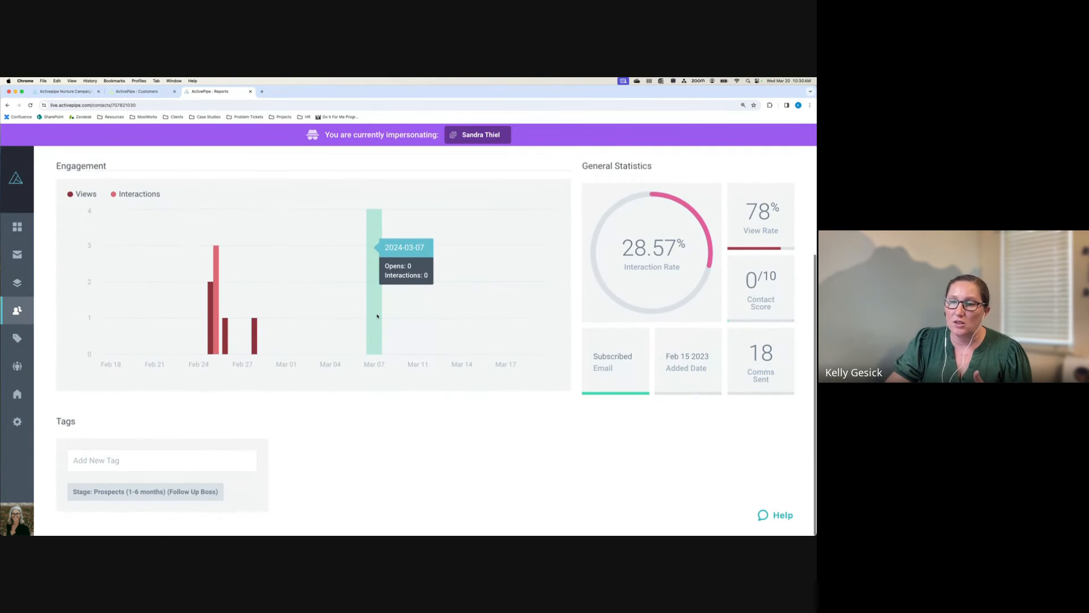
{"action": "scroll", "coordinate": [377, 316], "scroll_direction": "up", "scroll_amount": 5}
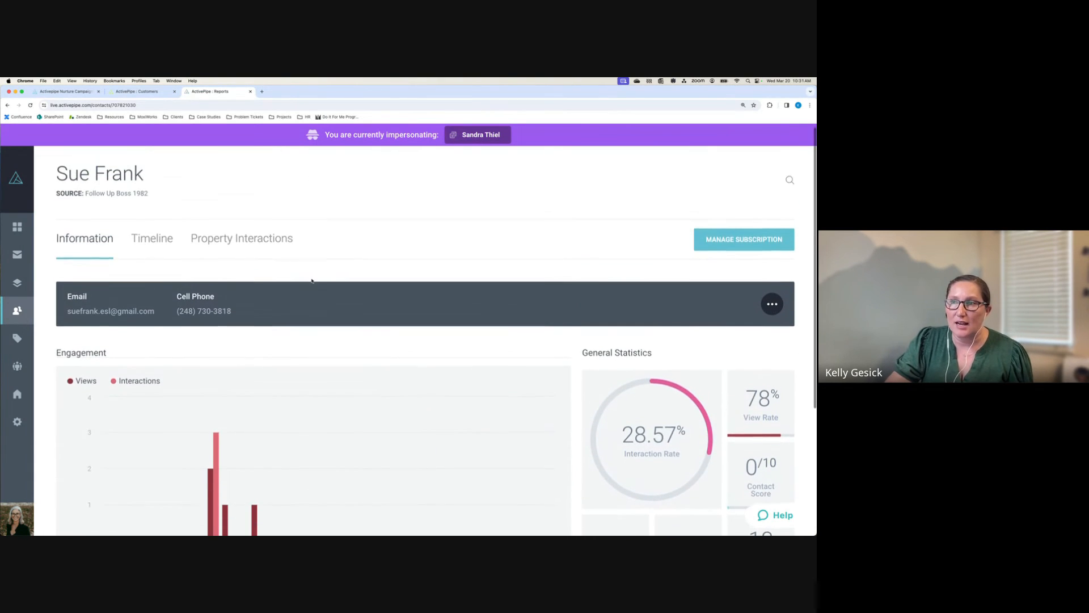
View the contact's property interactions and the accompanying map
{"action": "left_click", "coordinate": [239, 249]}
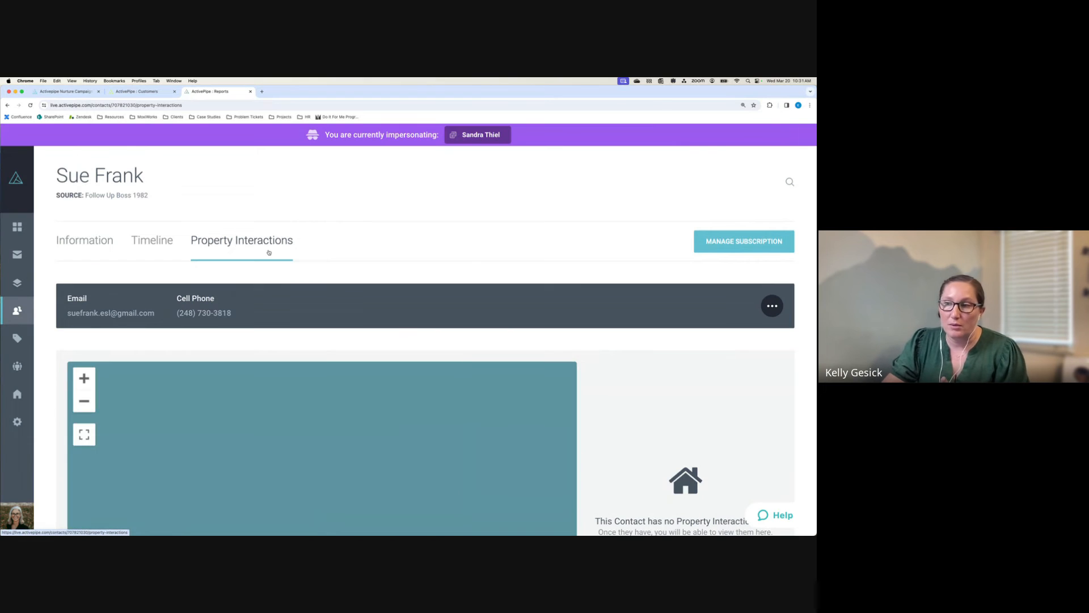
{"action": "scroll", "coordinate": [389, 326], "scroll_direction": "down", "scroll_amount": 3}
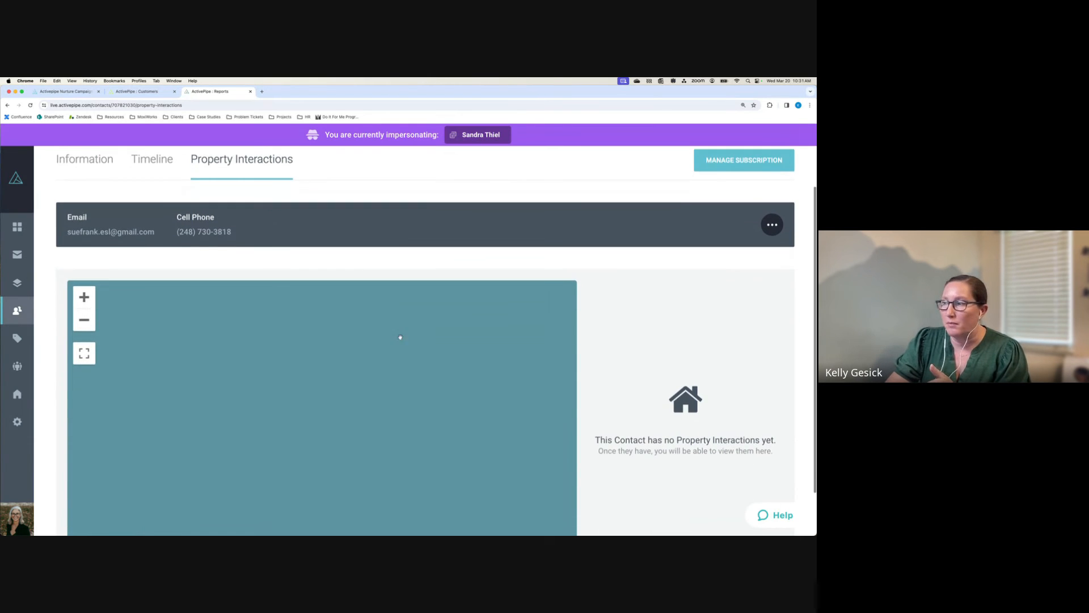
{"action": "scroll", "coordinate": [599, 416], "scroll_direction": "down", "scroll_amount": 2}
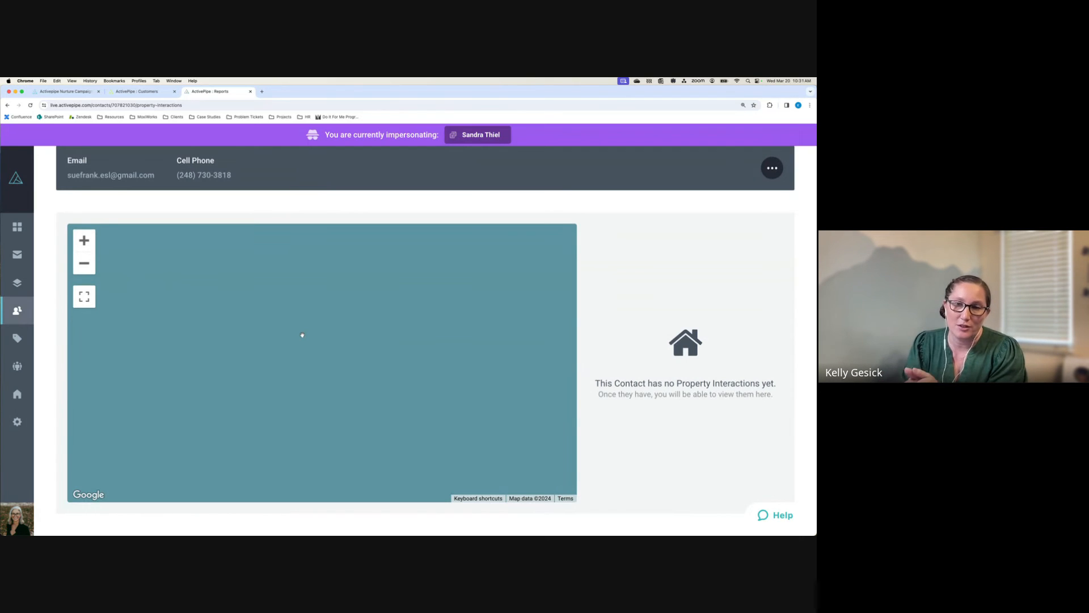
Examine the contacts overview, including subscription totals, new contacts and the contacts timeline, and return to the dashboard
{"action": "left_click", "coordinate": [26, 312]}
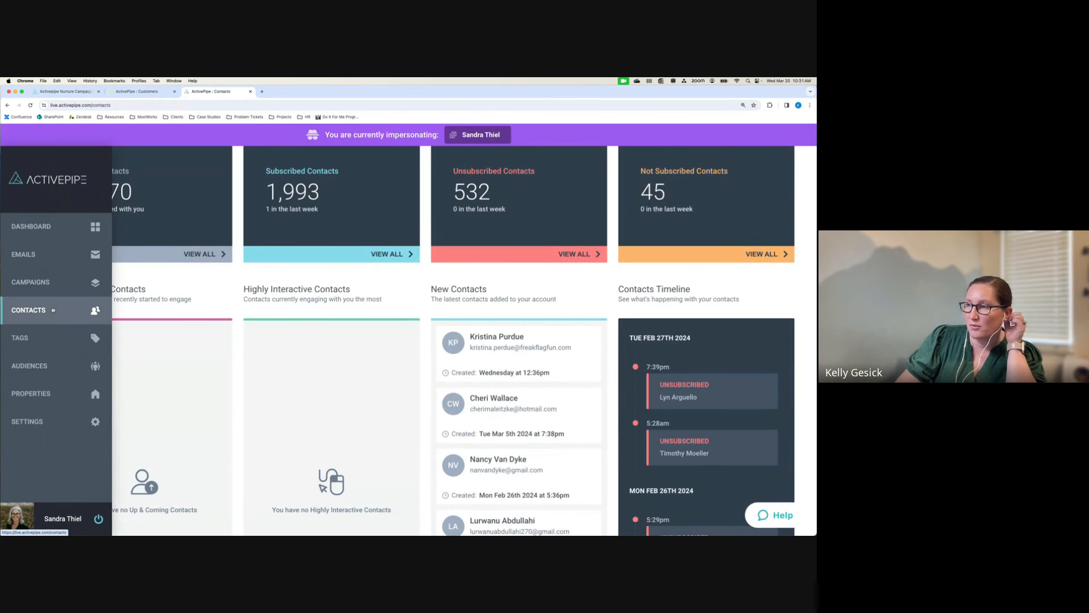
{"action": "scroll", "coordinate": [312, 334], "scroll_direction": "up", "scroll_amount": 2}
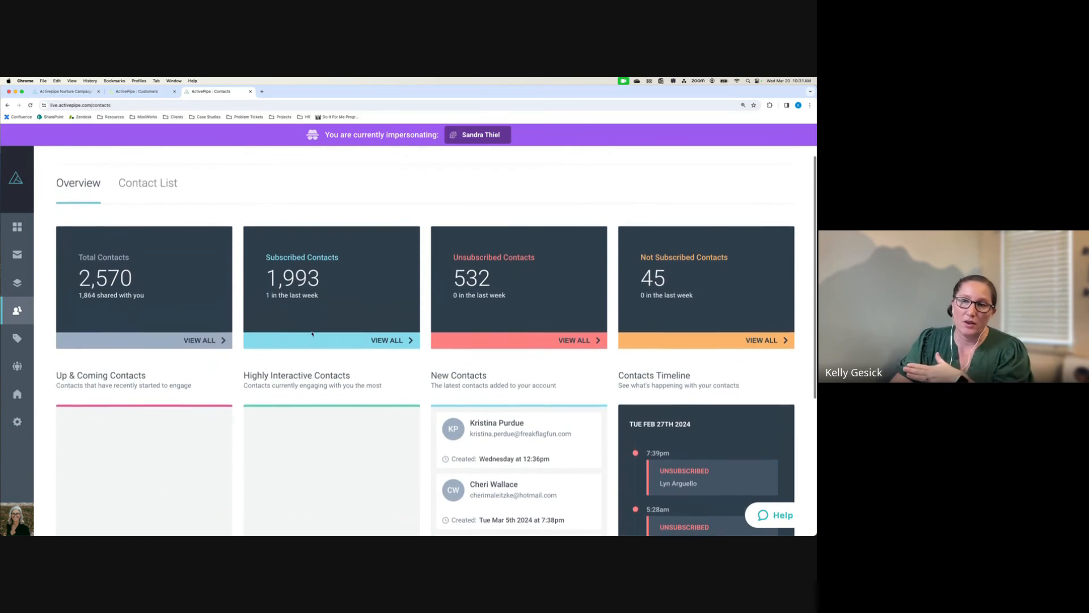
{"action": "scroll", "coordinate": [312, 334], "scroll_direction": "up", "scroll_amount": 1}
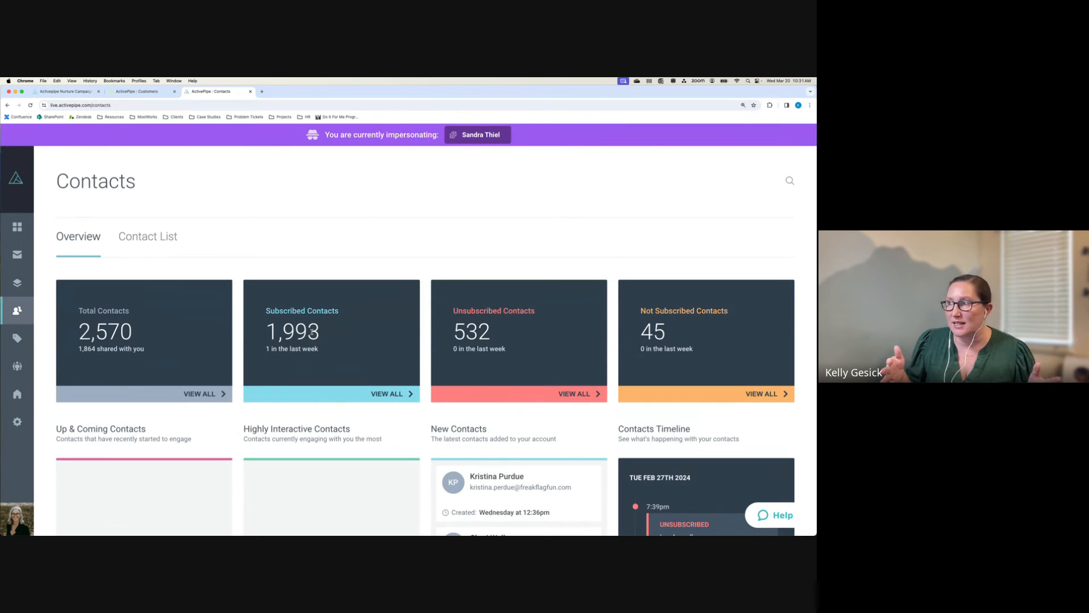
{"action": "scroll", "coordinate": [311, 333], "scroll_direction": "down", "scroll_amount": 5}
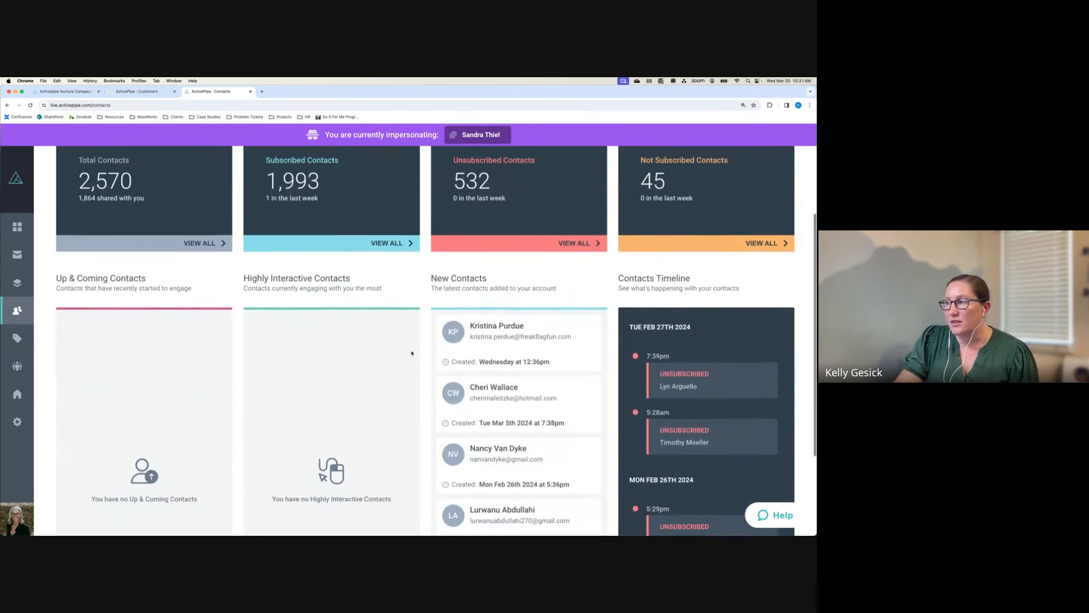
{"action": "scroll", "coordinate": [726, 405], "scroll_direction": "down", "scroll_amount": 3}
{"action": "scroll", "coordinate": [726, 405], "scroll_direction": "down", "scroll_amount": 10}
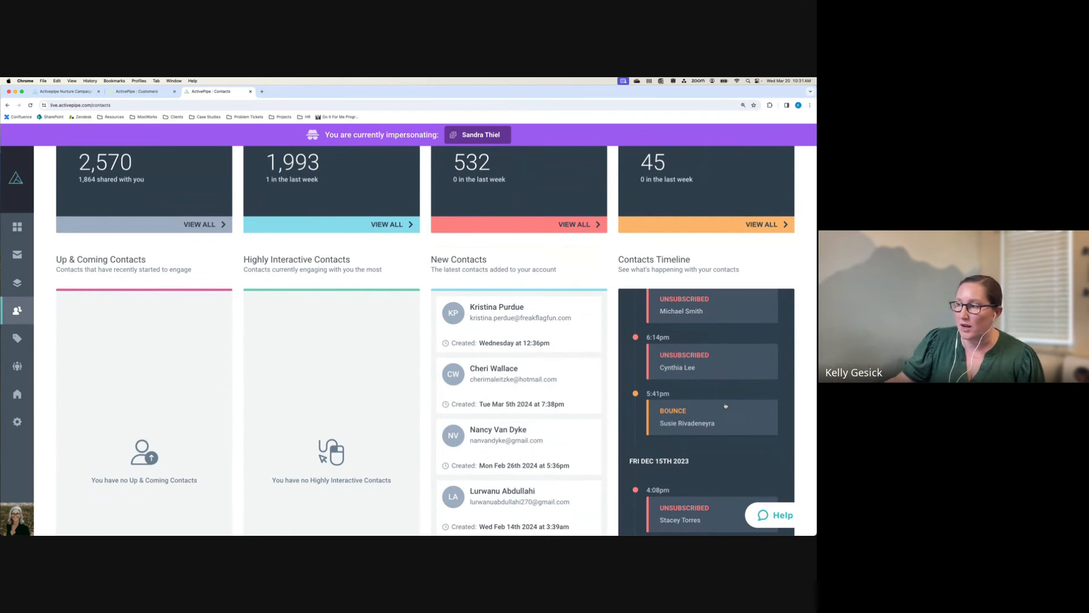
{"action": "scroll", "coordinate": [726, 405], "scroll_direction": "down", "scroll_amount": 1}
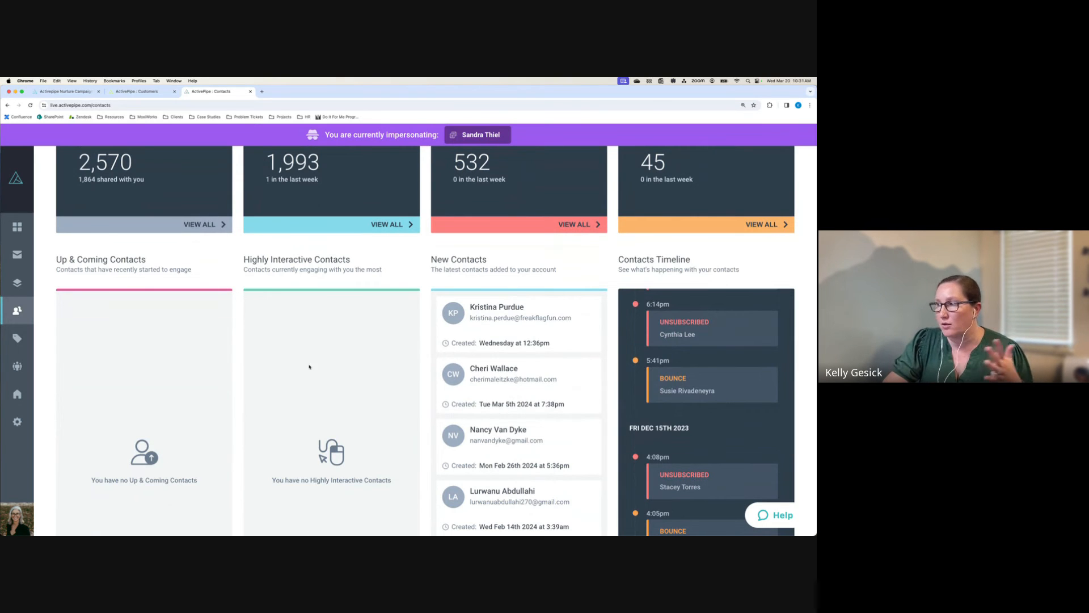
{"action": "scroll", "coordinate": [308, 366], "scroll_direction": "up", "scroll_amount": 3}
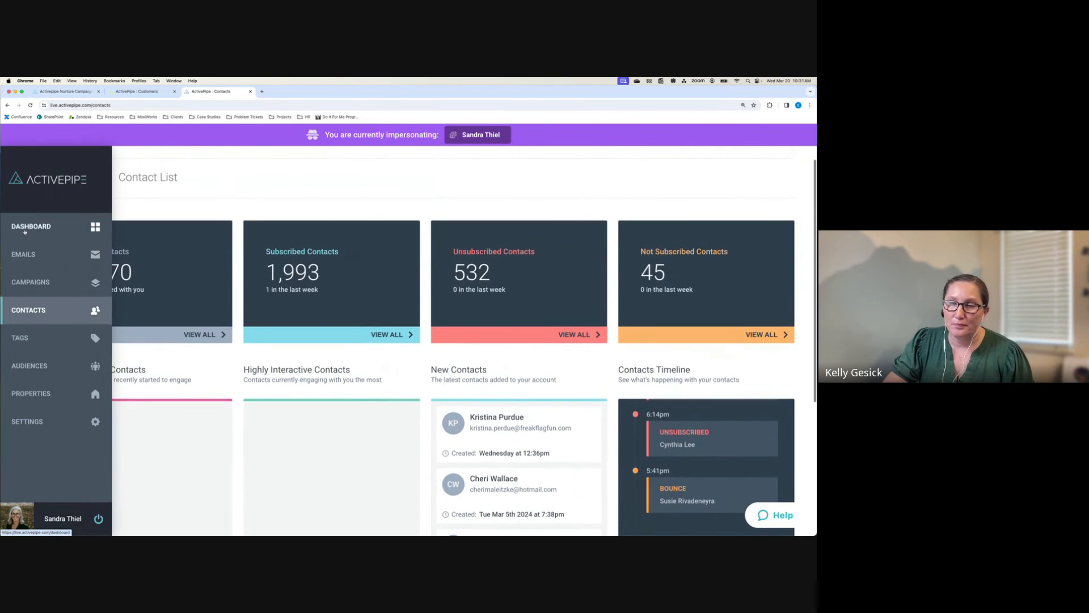
{"action": "left_click", "coordinate": [24, 230]}
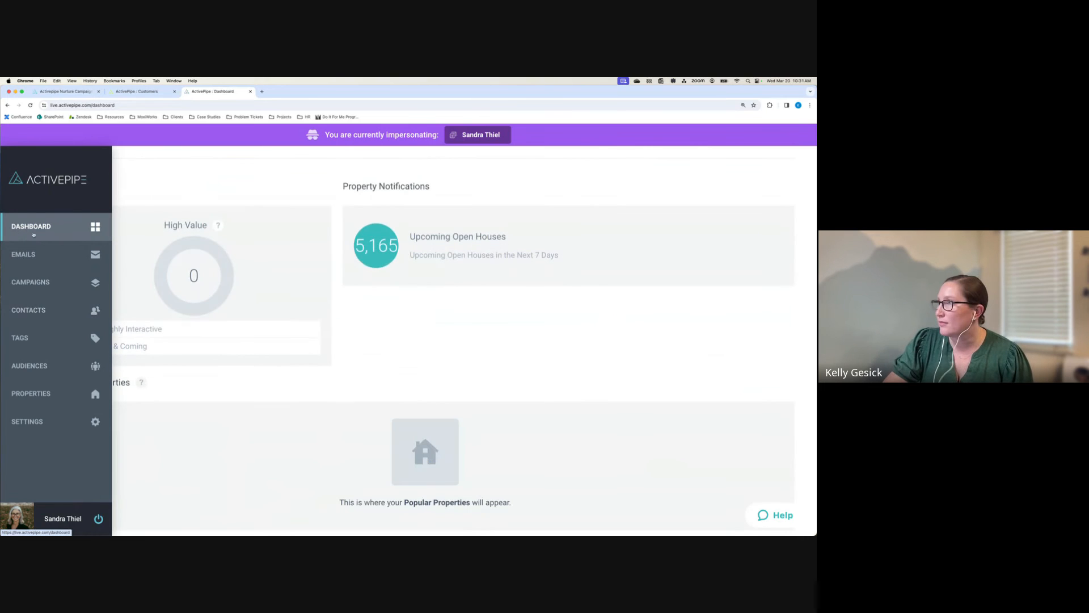
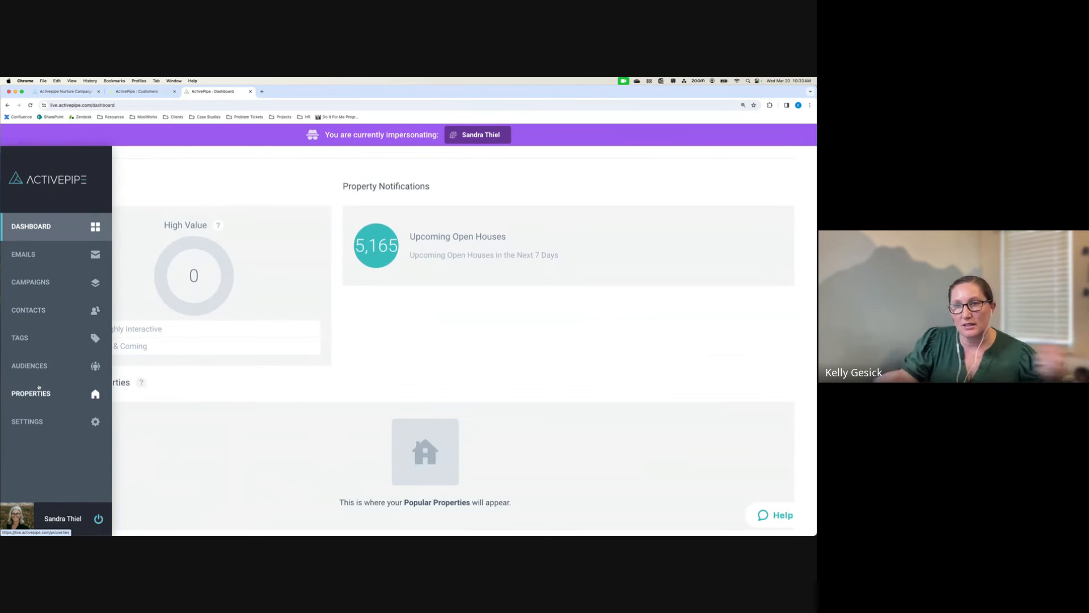
Start a campaign from the pre-built buyer journeys and open the "NURTURE: Potential Buyers" journey
{"action": "left_click", "coordinate": [39, 283]}
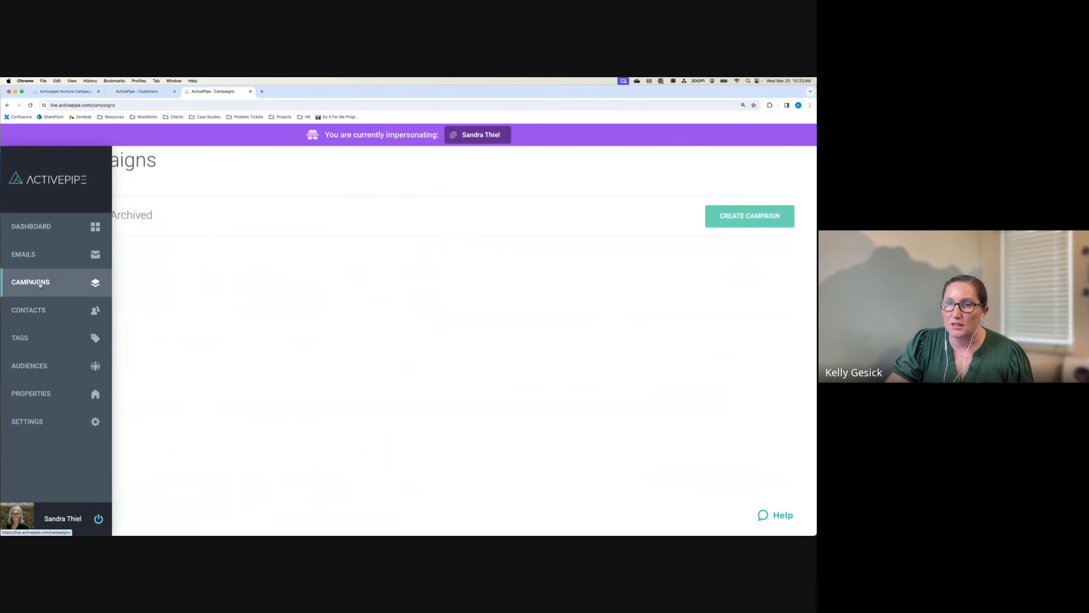
{"action": "left_click", "coordinate": [749, 223]}
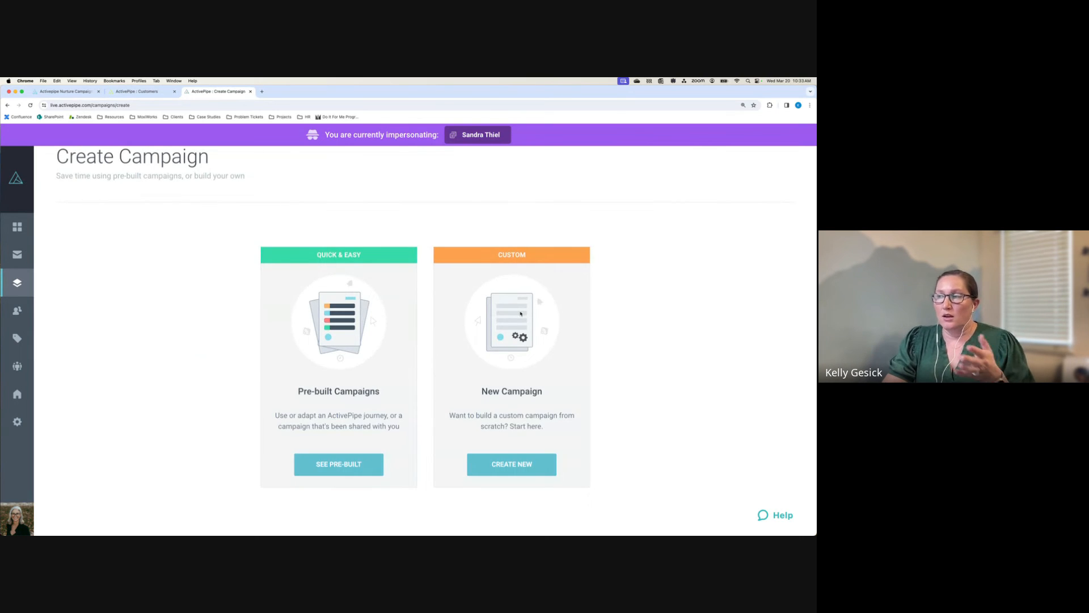
{"action": "scroll", "coordinate": [517, 310], "scroll_direction": "down", "scroll_amount": 1}
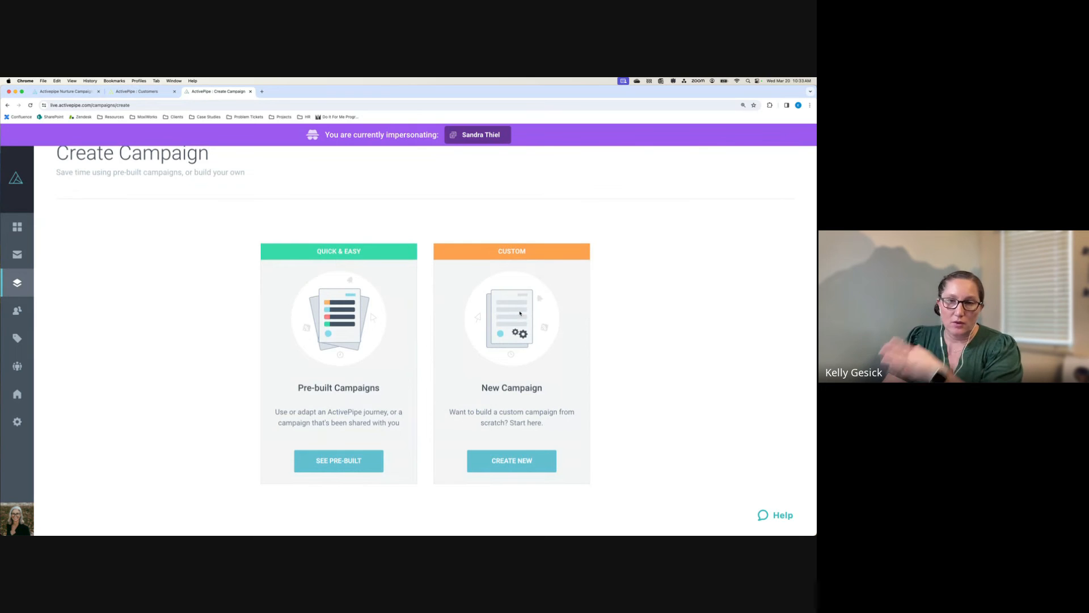
{"action": "scroll", "coordinate": [431, 402], "scroll_direction": "up", "scroll_amount": 1}
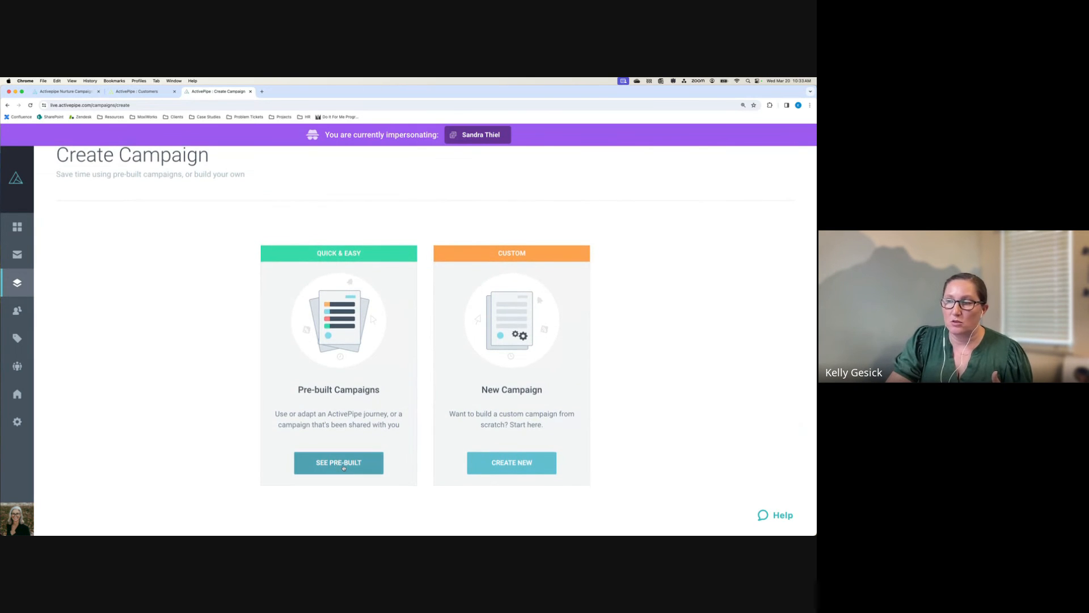
{"action": "left_click", "coordinate": [340, 463]}
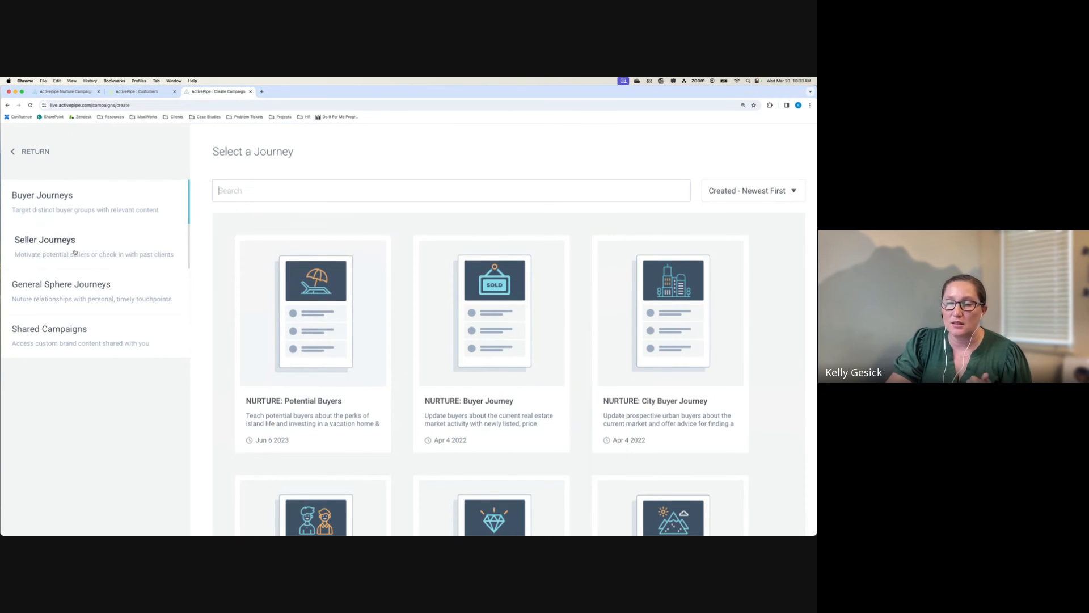
{"action": "left_click", "coordinate": [323, 325]}
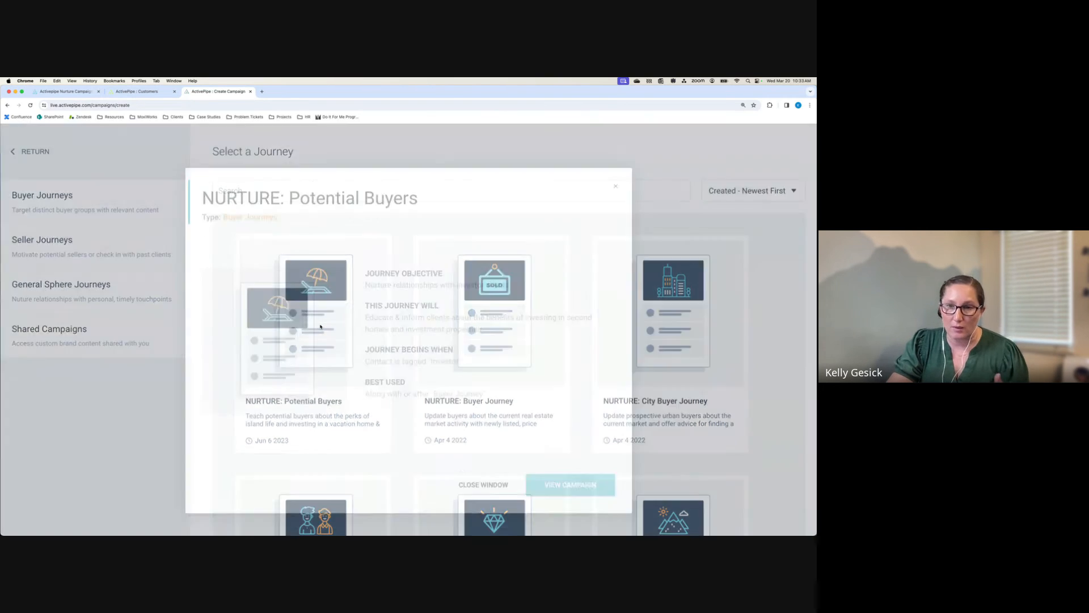
{"action": "left_click", "coordinate": [576, 479]}
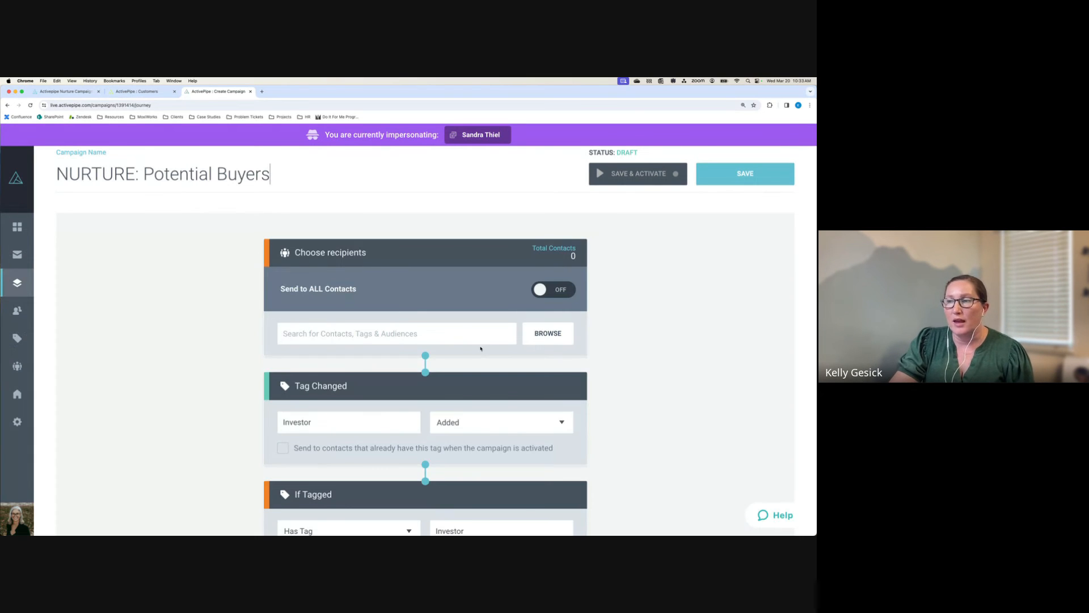
Examine the journey's full sequence of modules, from the recipients and Investor tag trigger through the delays, tag checks and five emails
{"action": "scroll", "coordinate": [454, 341], "scroll_direction": "down", "scroll_amount": 2}
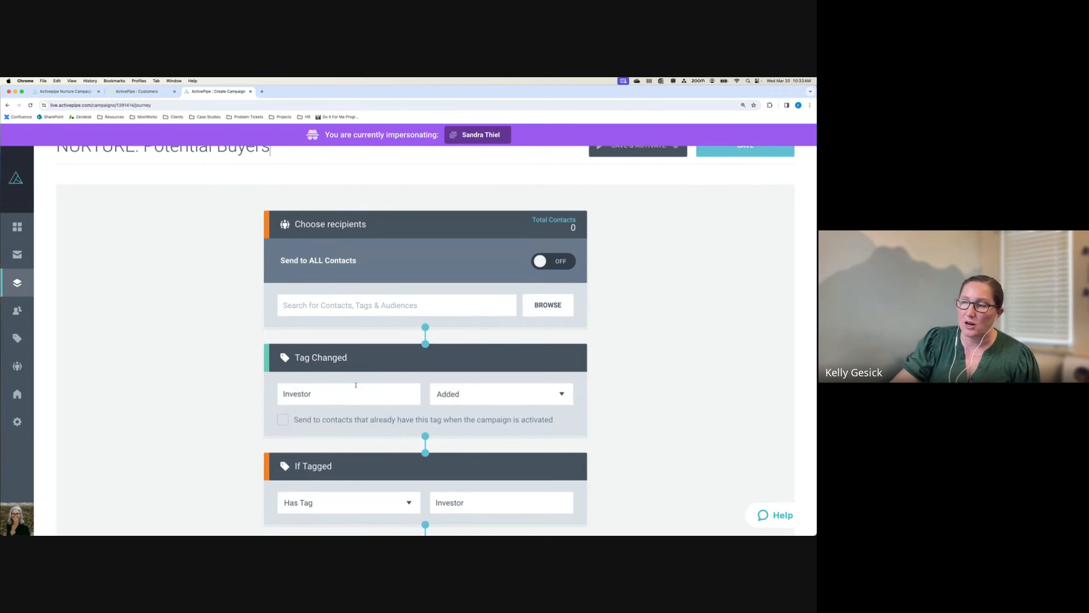
{"action": "scroll", "coordinate": [355, 386], "scroll_direction": "down", "scroll_amount": 5}
{"action": "scroll", "coordinate": [356, 387], "scroll_direction": "down", "scroll_amount": 2}
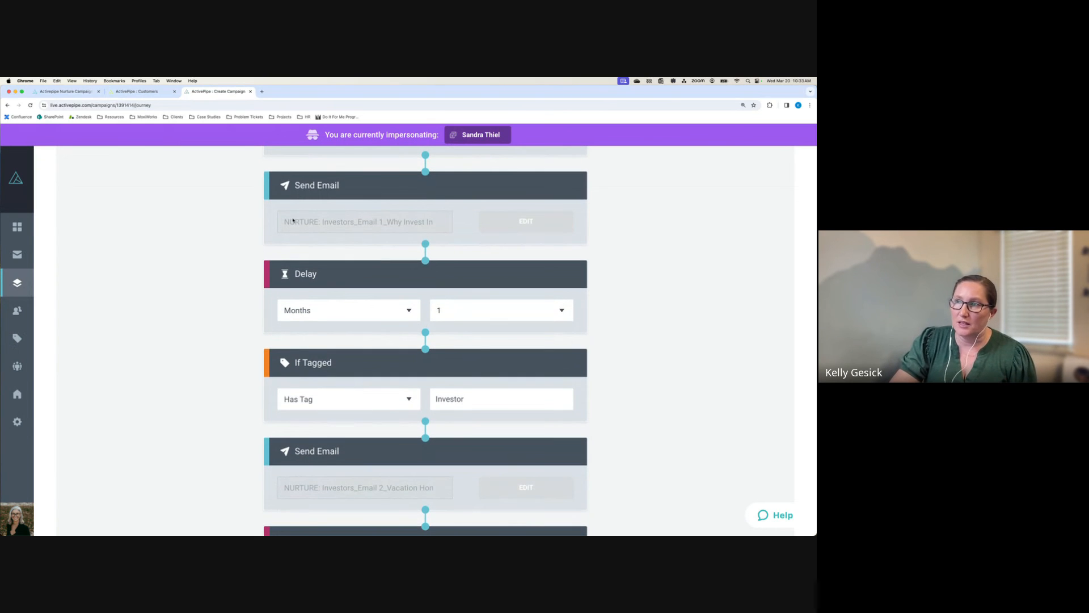
{"action": "scroll", "coordinate": [481, 233], "scroll_direction": "down", "scroll_amount": 10}
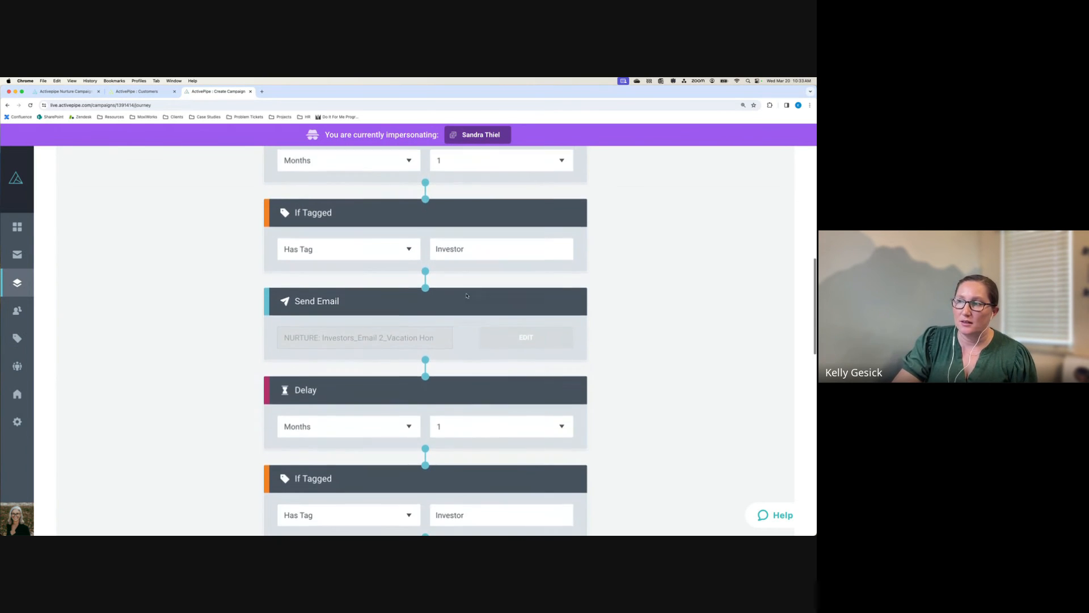
{"action": "scroll", "coordinate": [467, 305], "scroll_direction": "down", "scroll_amount": 11}
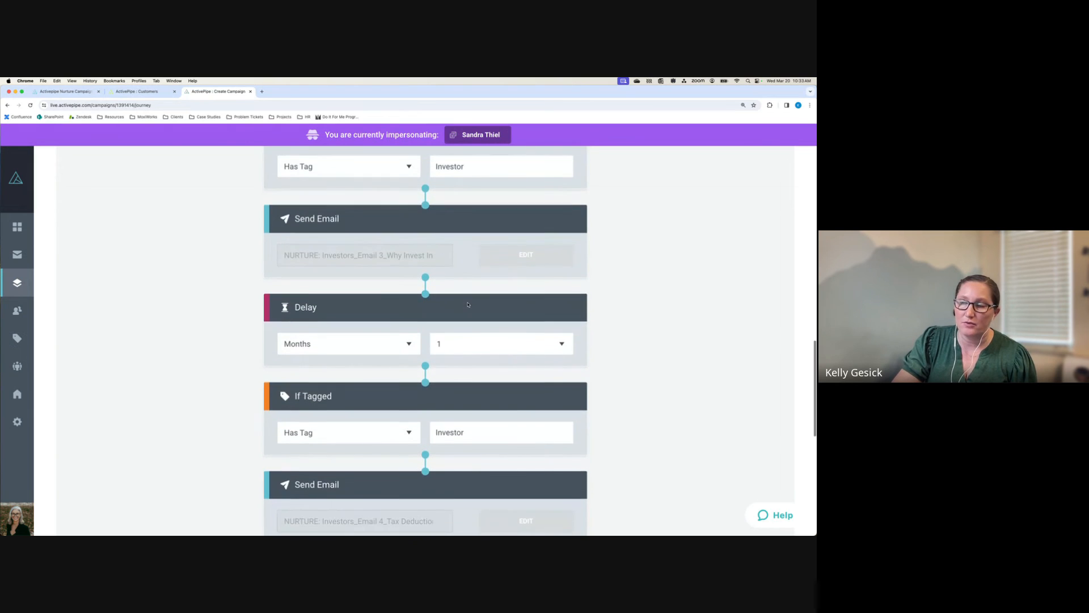
{"action": "scroll", "coordinate": [468, 305], "scroll_direction": "down", "scroll_amount": 6}
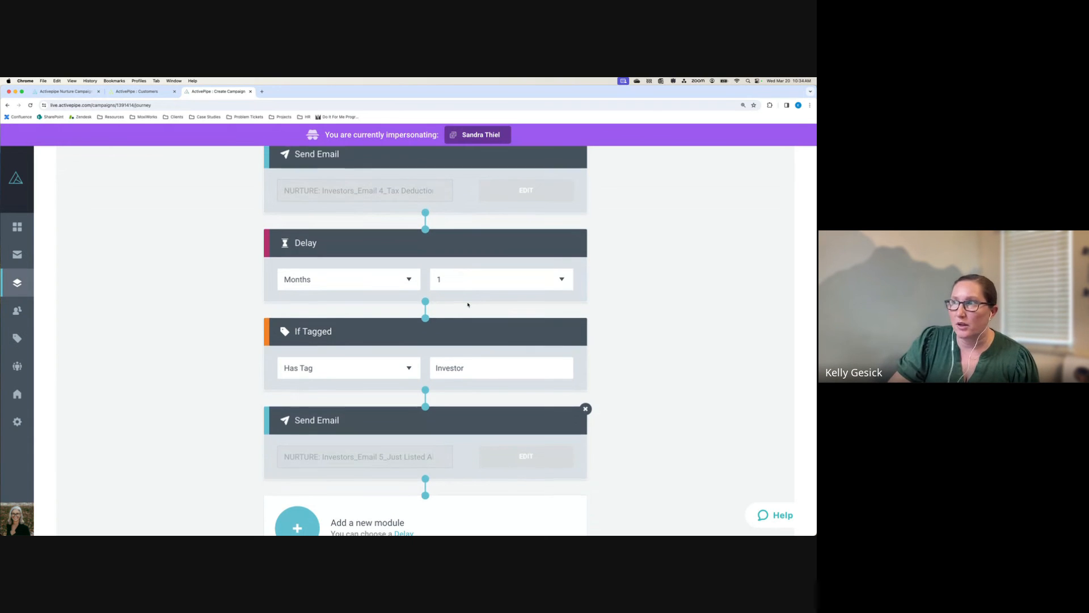
{"action": "scroll", "coordinate": [467, 305], "scroll_direction": "up", "scroll_amount": 20}
{"action": "scroll", "coordinate": [467, 305], "scroll_direction": "up", "scroll_amount": 10}
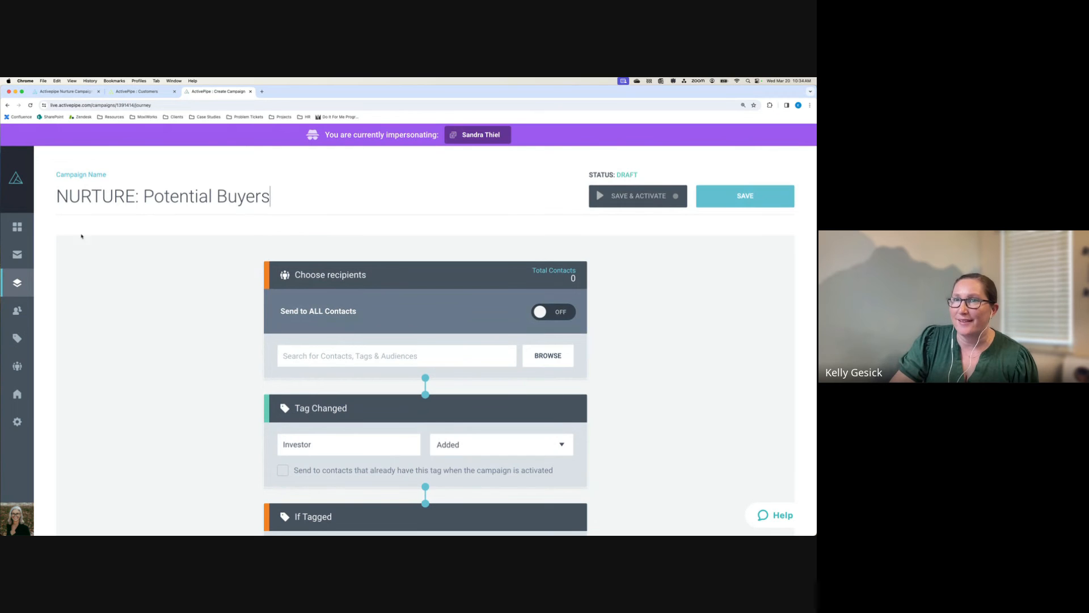
Go back to the campaign creation page, bring up the help chat with its suggested articles, and close it
{"action": "left_click", "coordinate": [7, 106]}
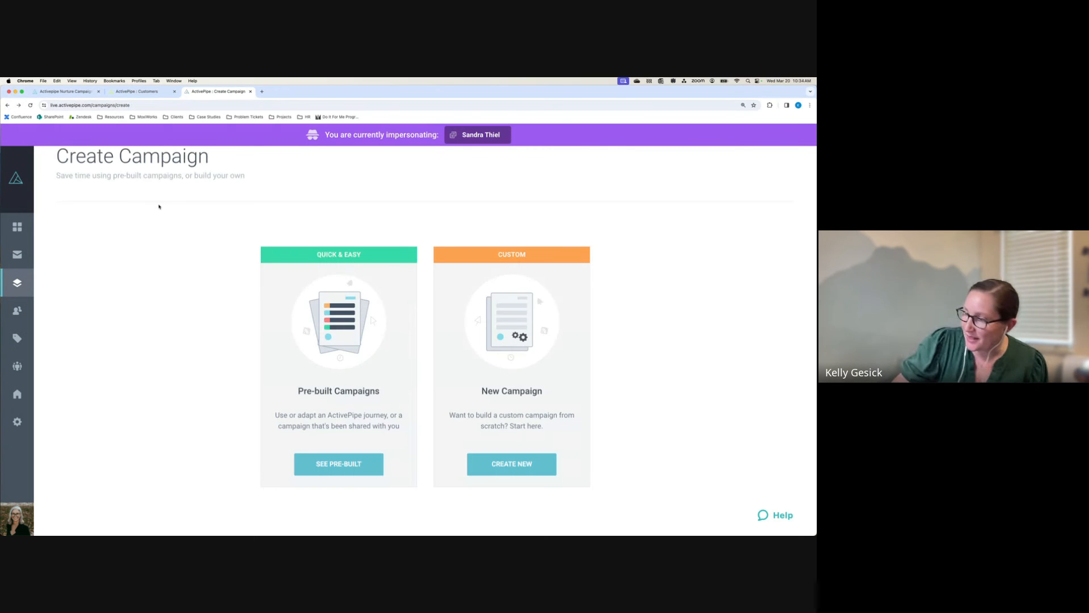
{"action": "left_click", "coordinate": [775, 516]}
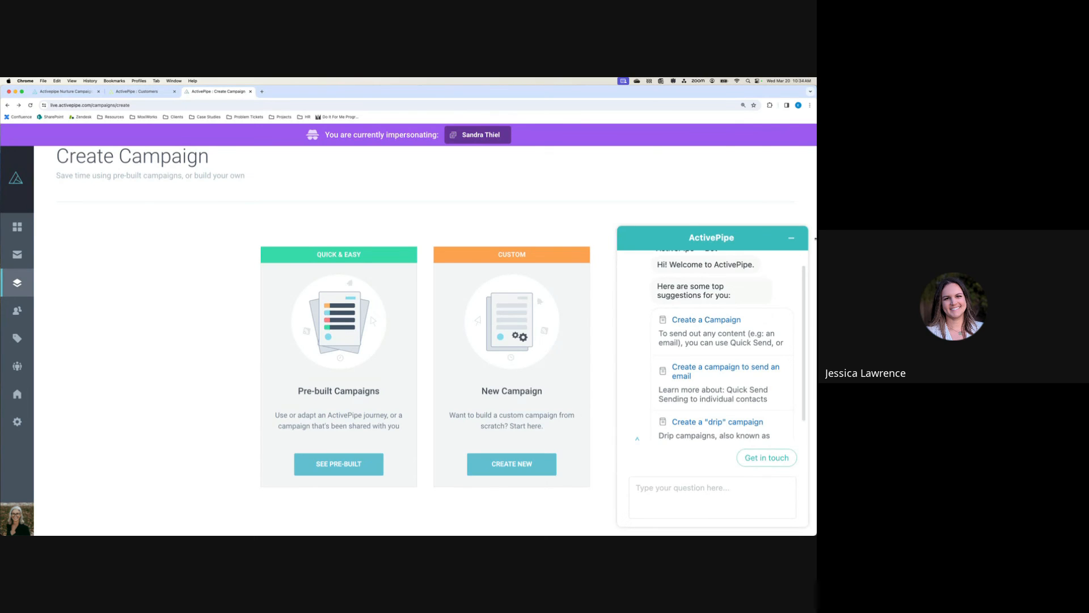
{"action": "left_click", "coordinate": [791, 238]}
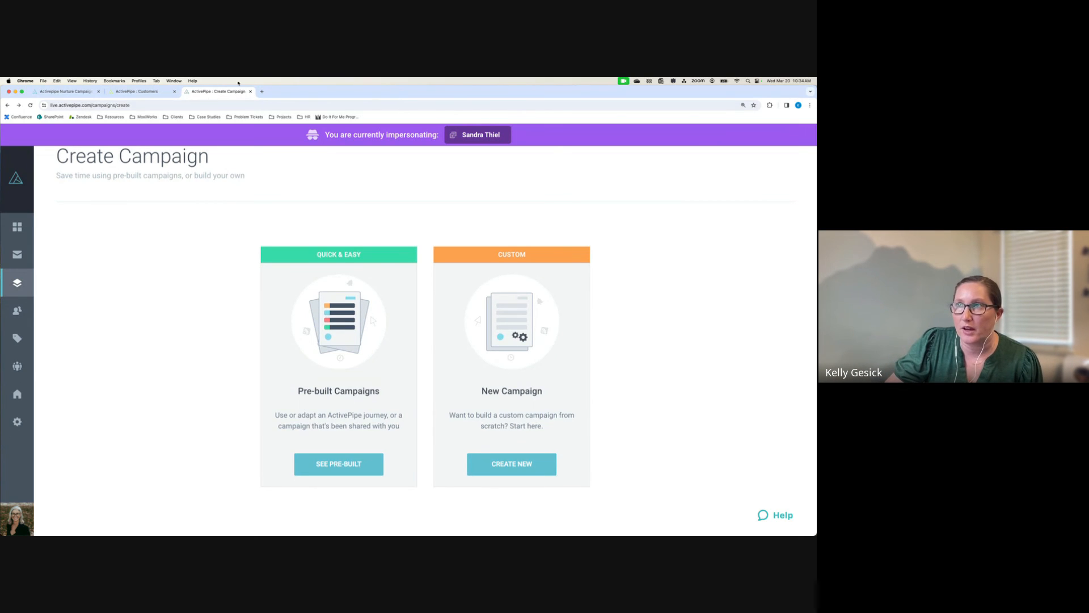
Switch to the Radius+ActivePipe Training presentation in PowerPoint and start presenting from the Review slide
{"action": "left_click", "coordinate": [15, 92]}
{"action": "left_click", "coordinate": [180, 336]}
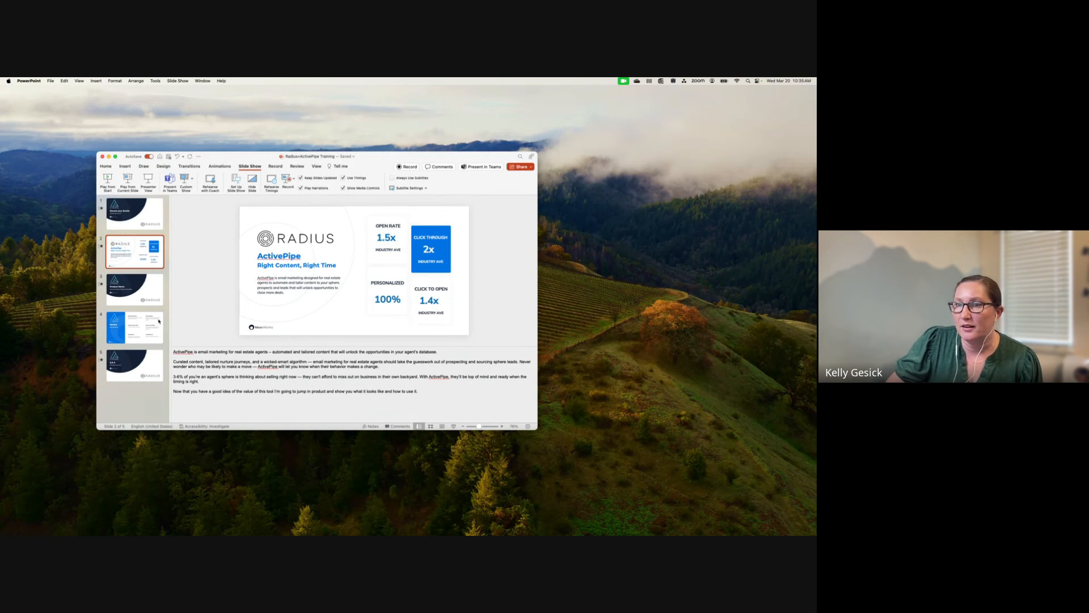
{"action": "left_click", "coordinate": [134, 327]}
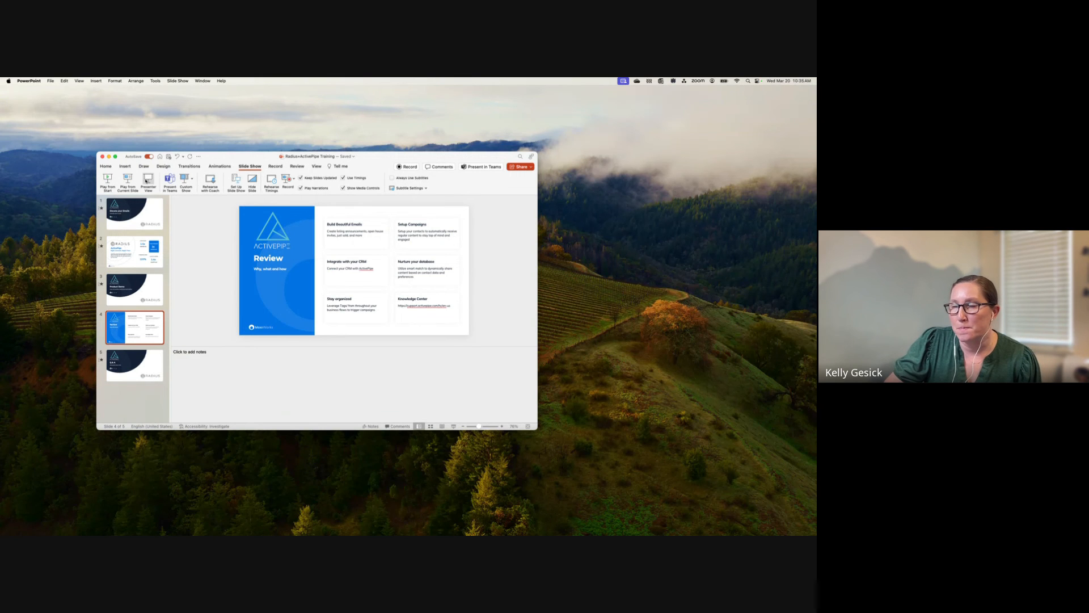
{"action": "left_click", "coordinate": [147, 181]}
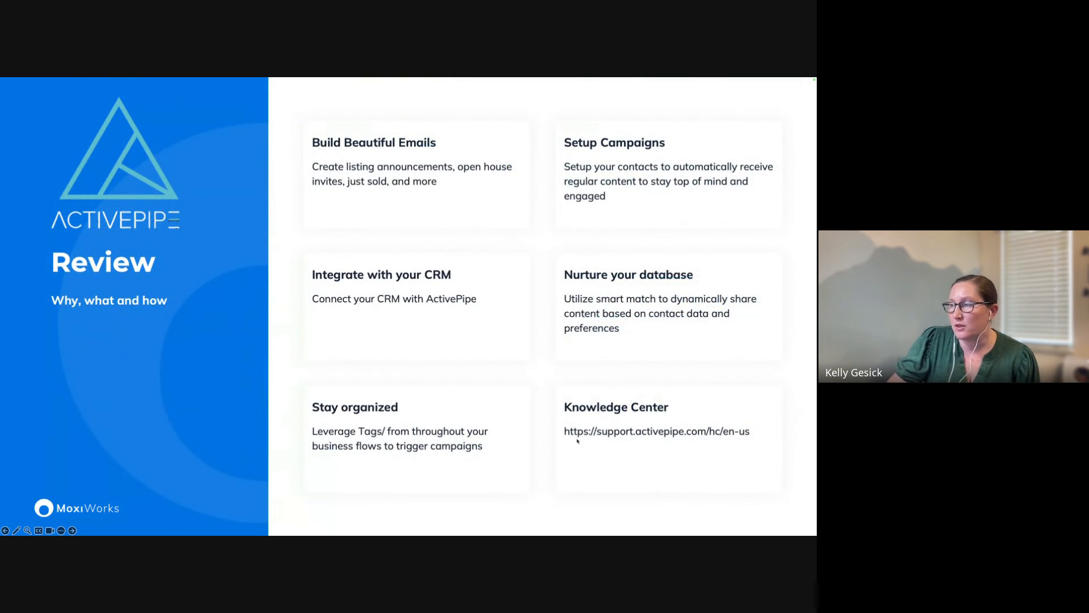